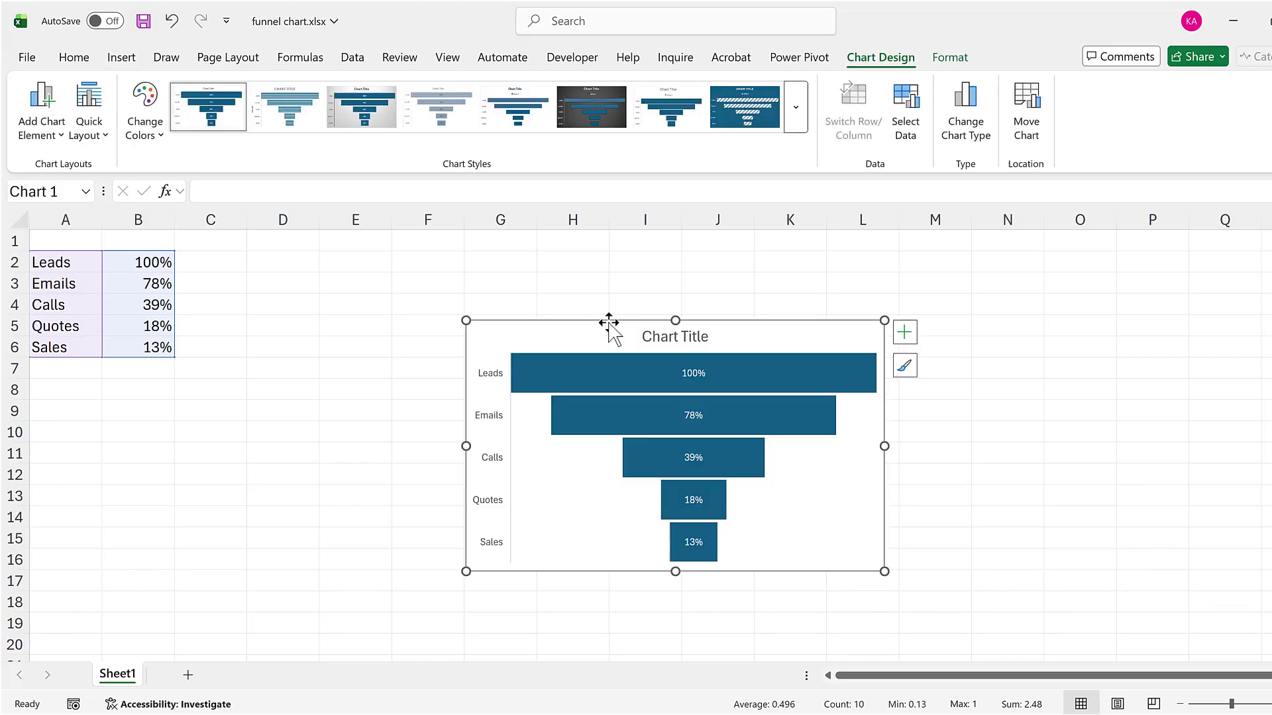
Step: Move the funnel chart upward and enlarge it down to row 20, and set the bars' gap width to 0%
{"action": "left_click_drag", "start_coordinate": [605, 326], "coordinate": [590, 256]}
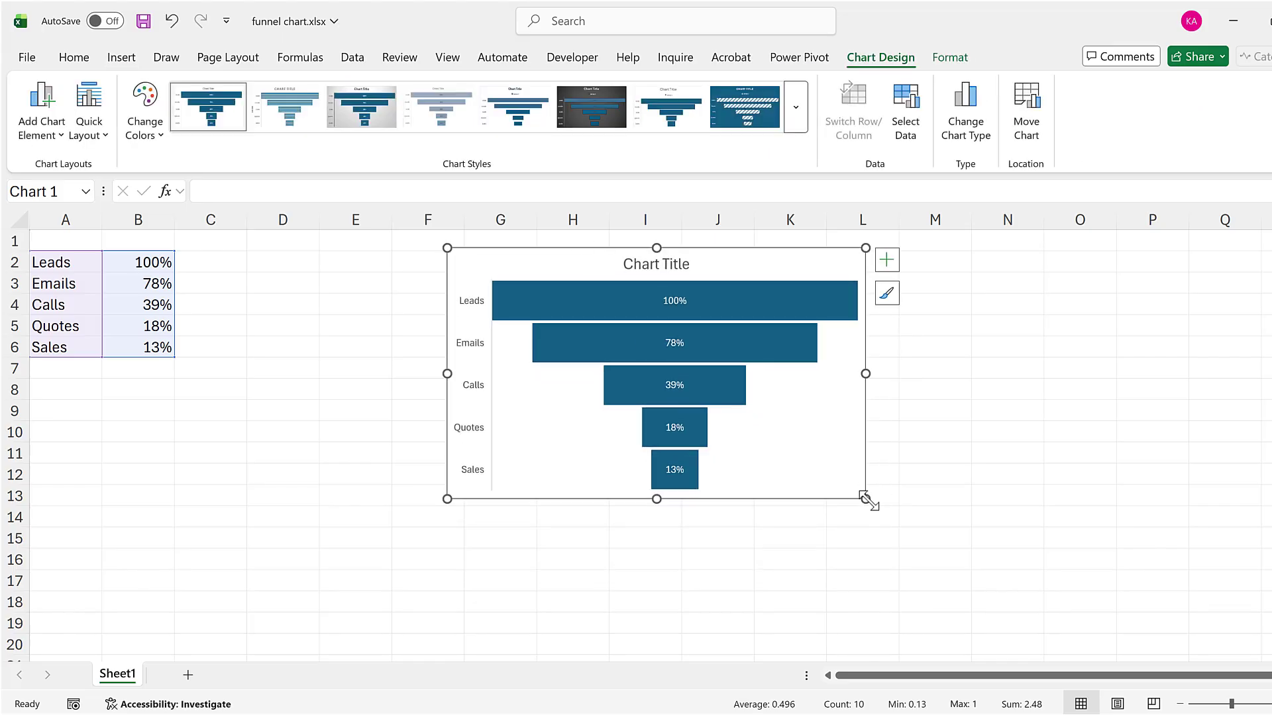
{"action": "left_click_drag", "start_coordinate": [865, 499], "coordinate": [980, 651]}
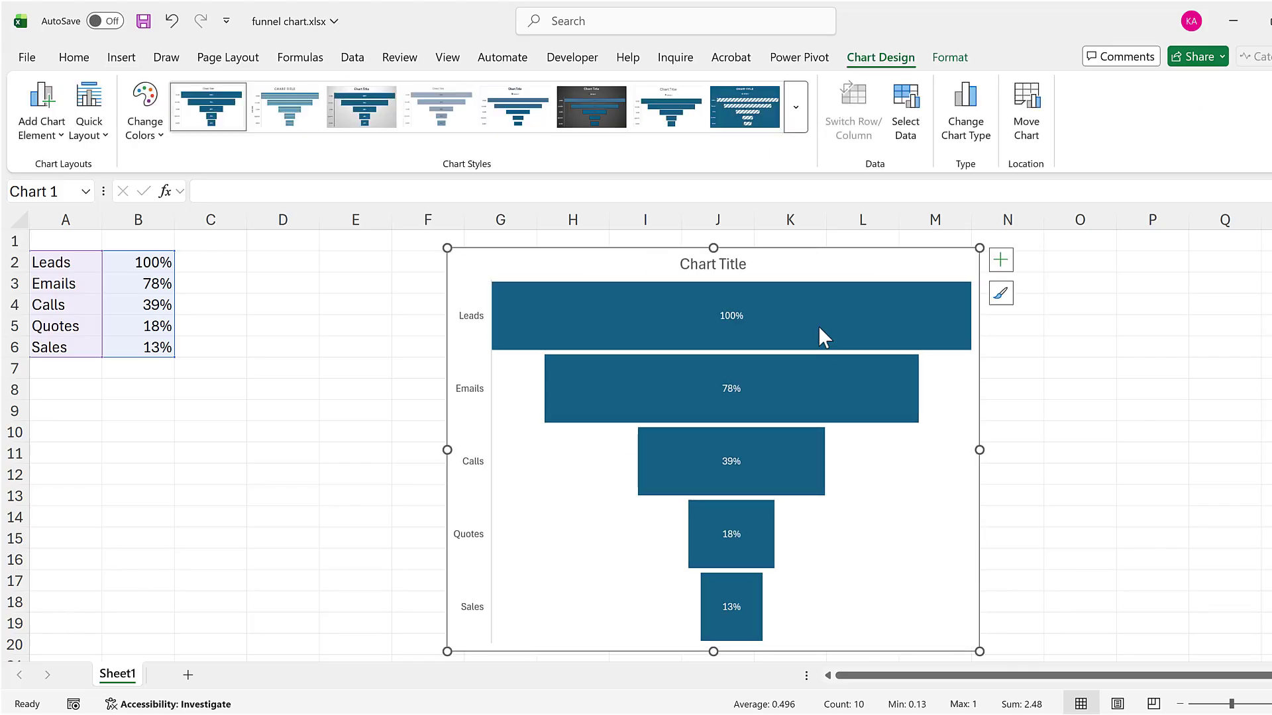
{"action": "double_click", "coordinate": [817, 325]}
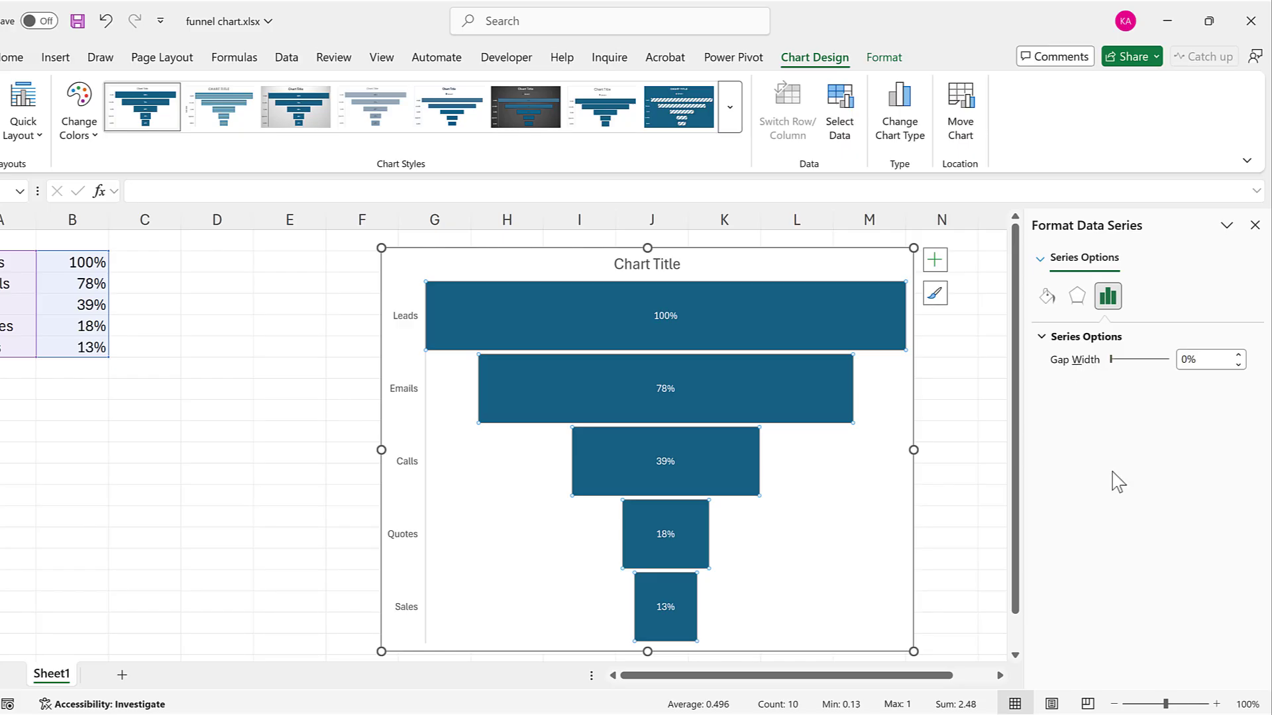
{"action": "left_click", "coordinate": [266, 343]}
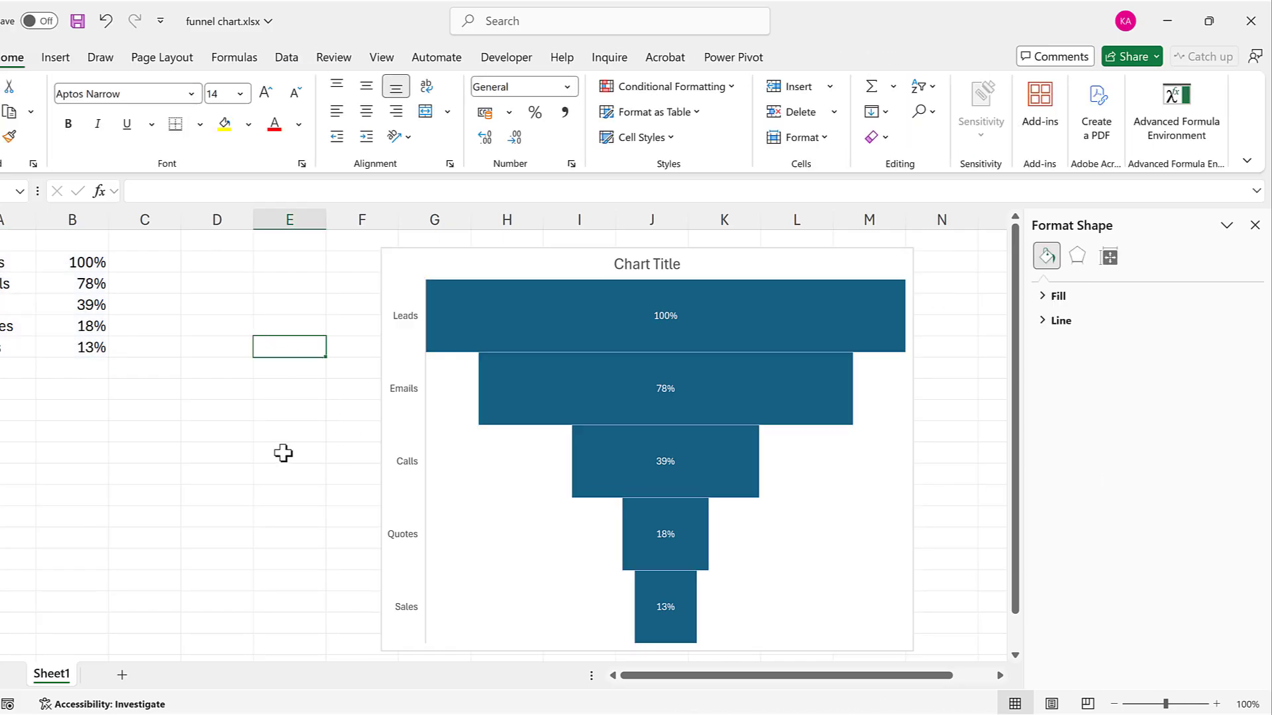
Step: Draw a trapezoid about 8.18 cm wide and 1.88 cm high below the data table and flip it vertically
{"action": "left_click", "coordinate": [57, 59]}
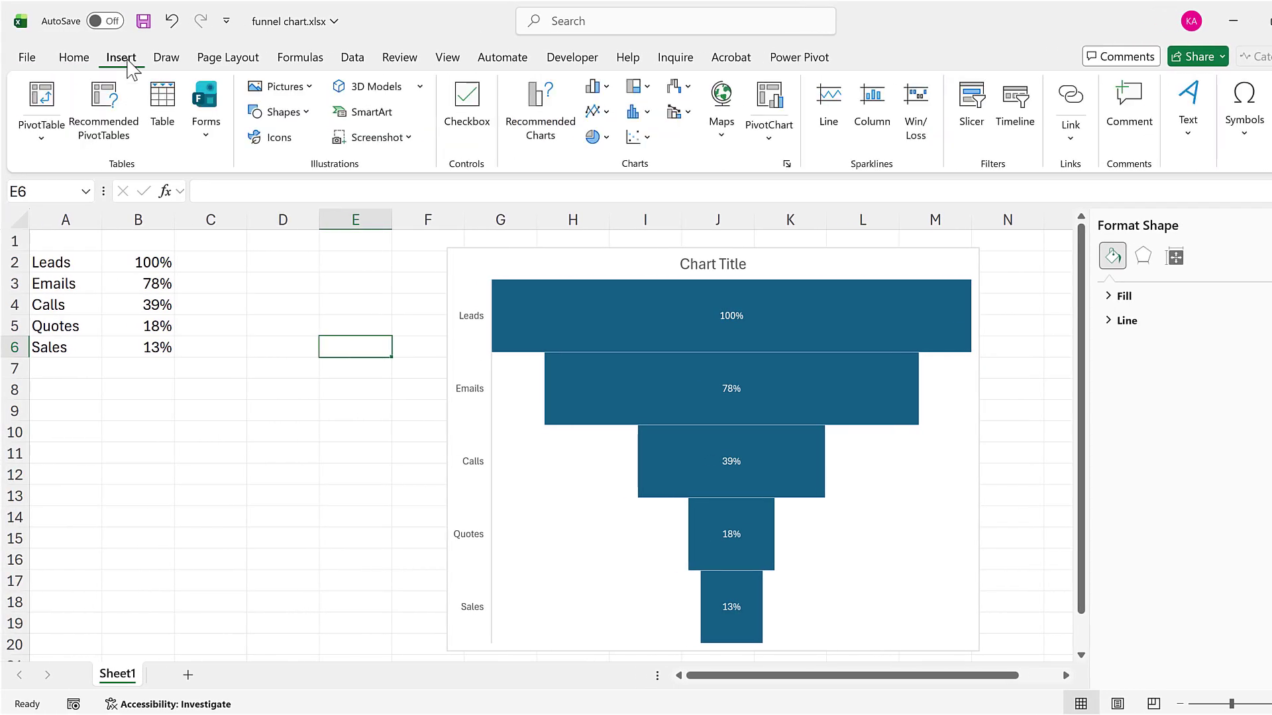
{"action": "left_click", "coordinate": [282, 112]}
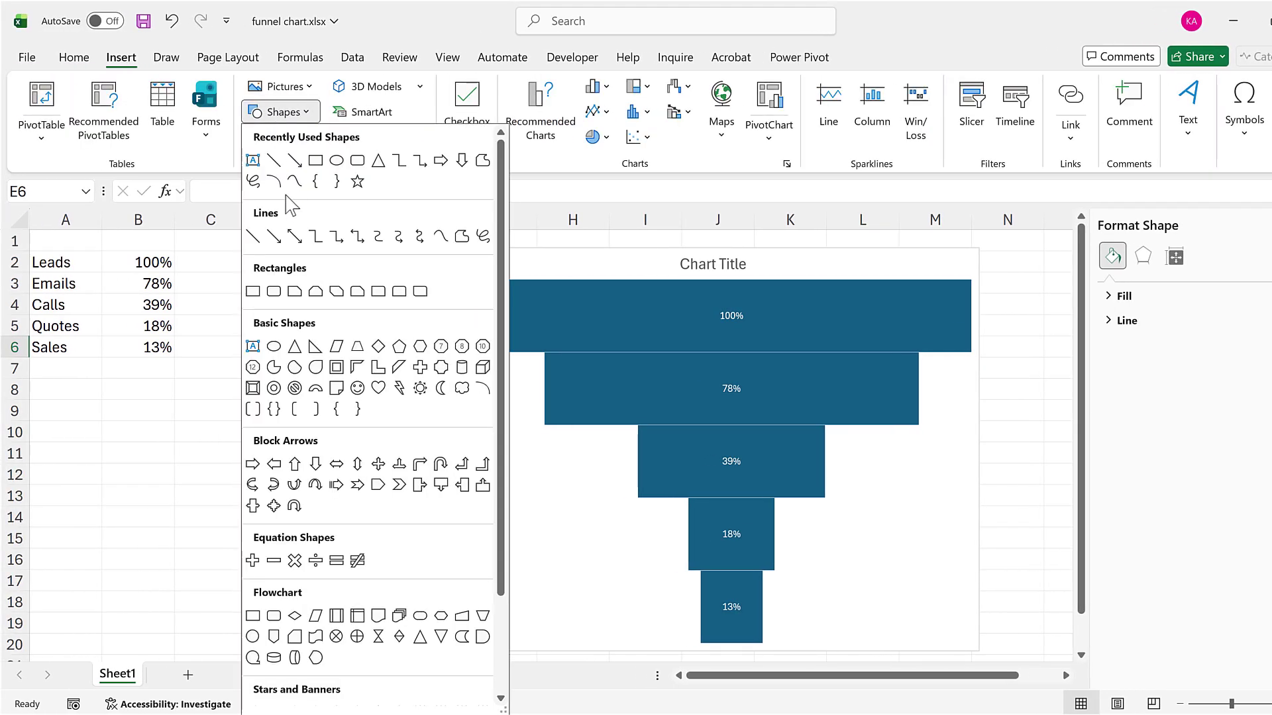
{"action": "left_click", "coordinate": [358, 346]}
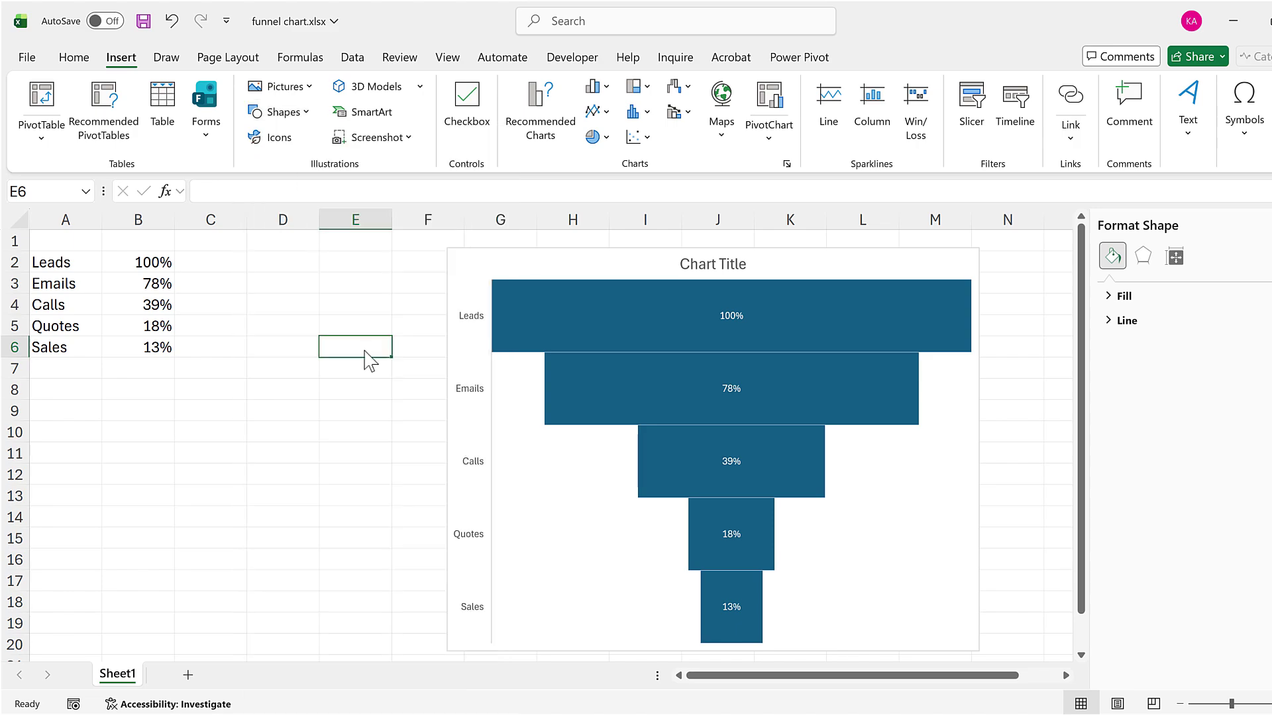
{"action": "left_click_drag", "start_coordinate": [119, 370], "coordinate": [168, 395]}
{"action": "left_click_drag", "start_coordinate": [306, 417], "coordinate": [391, 434]}
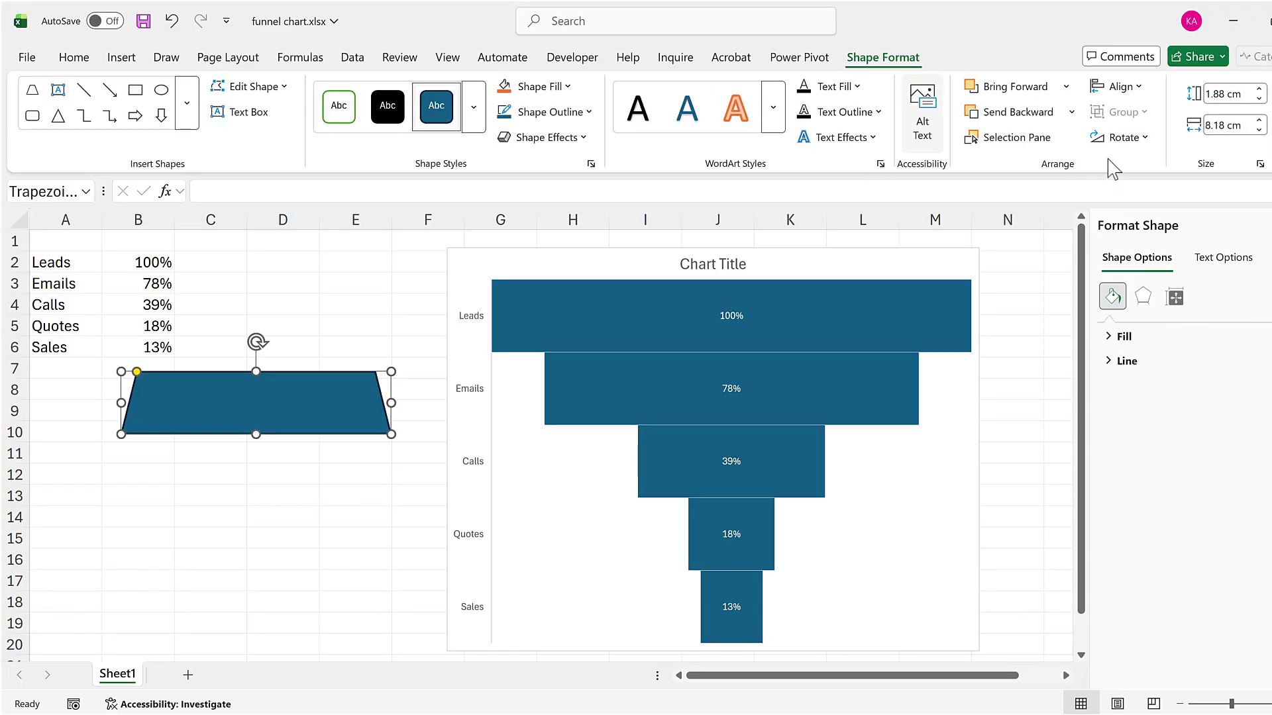
{"action": "left_click", "coordinate": [1141, 141]}
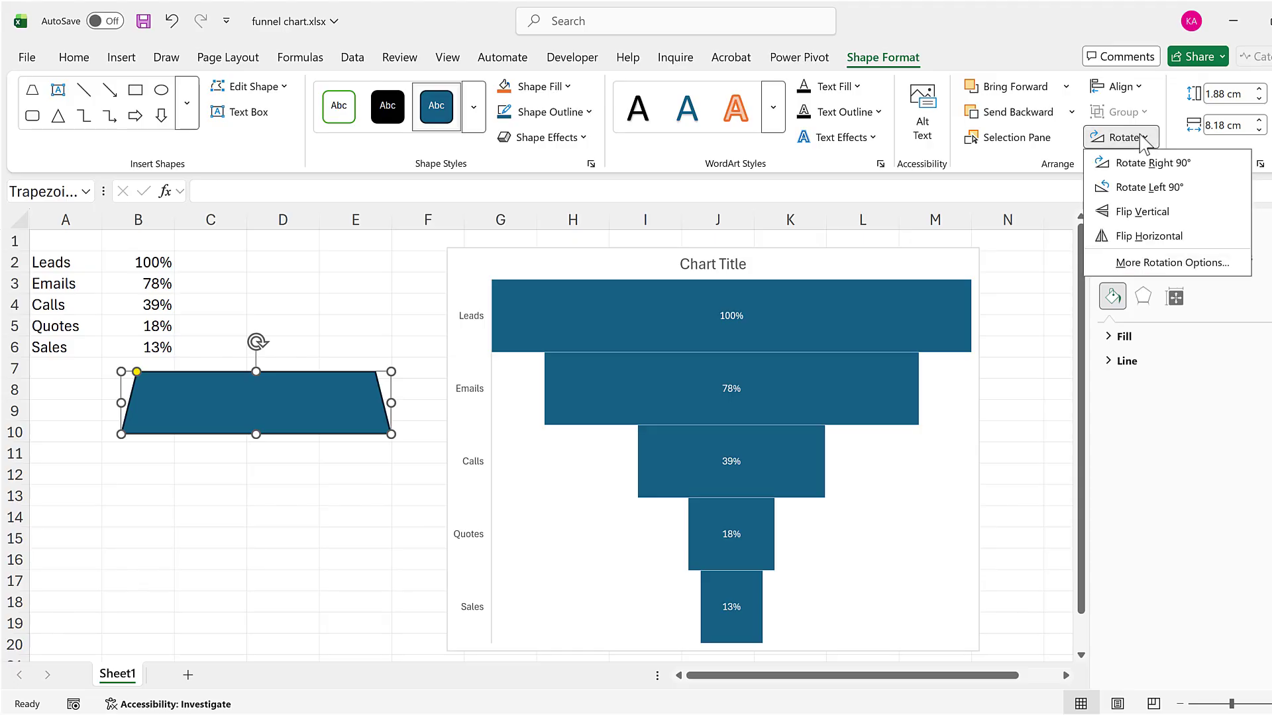
{"action": "left_click", "coordinate": [1187, 213]}
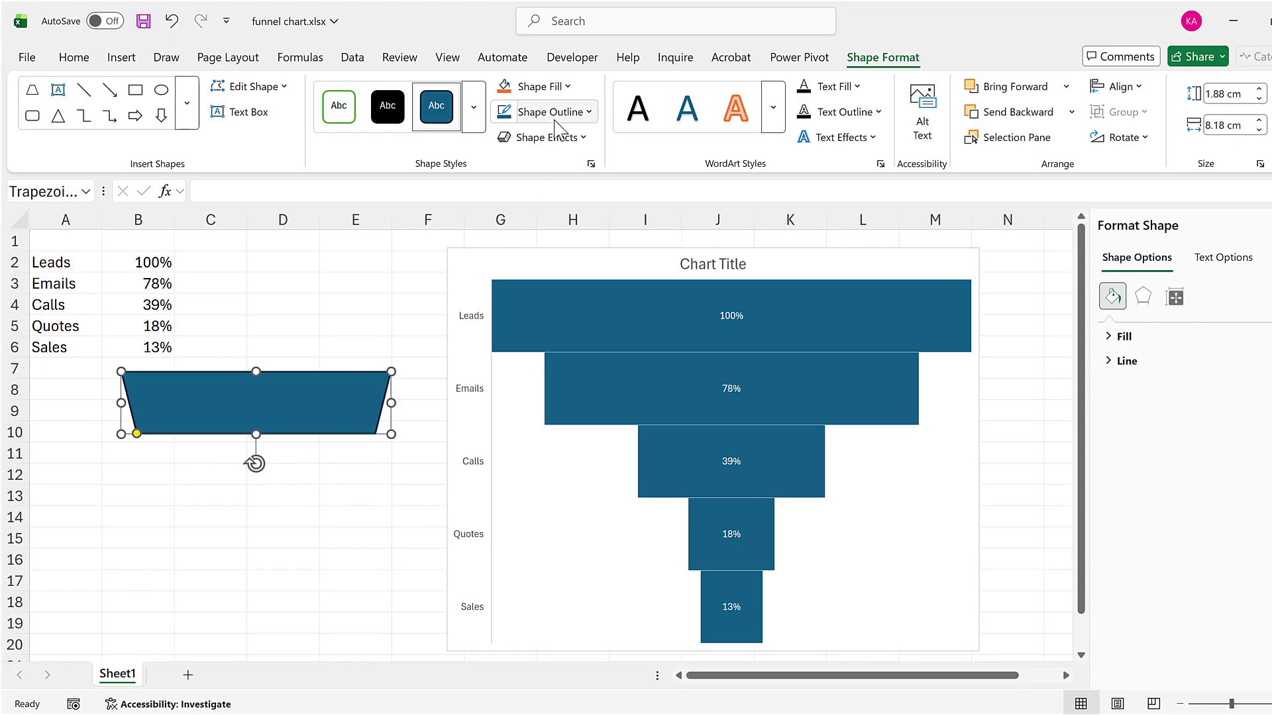
Step: Remove the trapezoid's outline and fill it with the darkest orange theme shade
{"action": "left_click", "coordinate": [558, 114]}
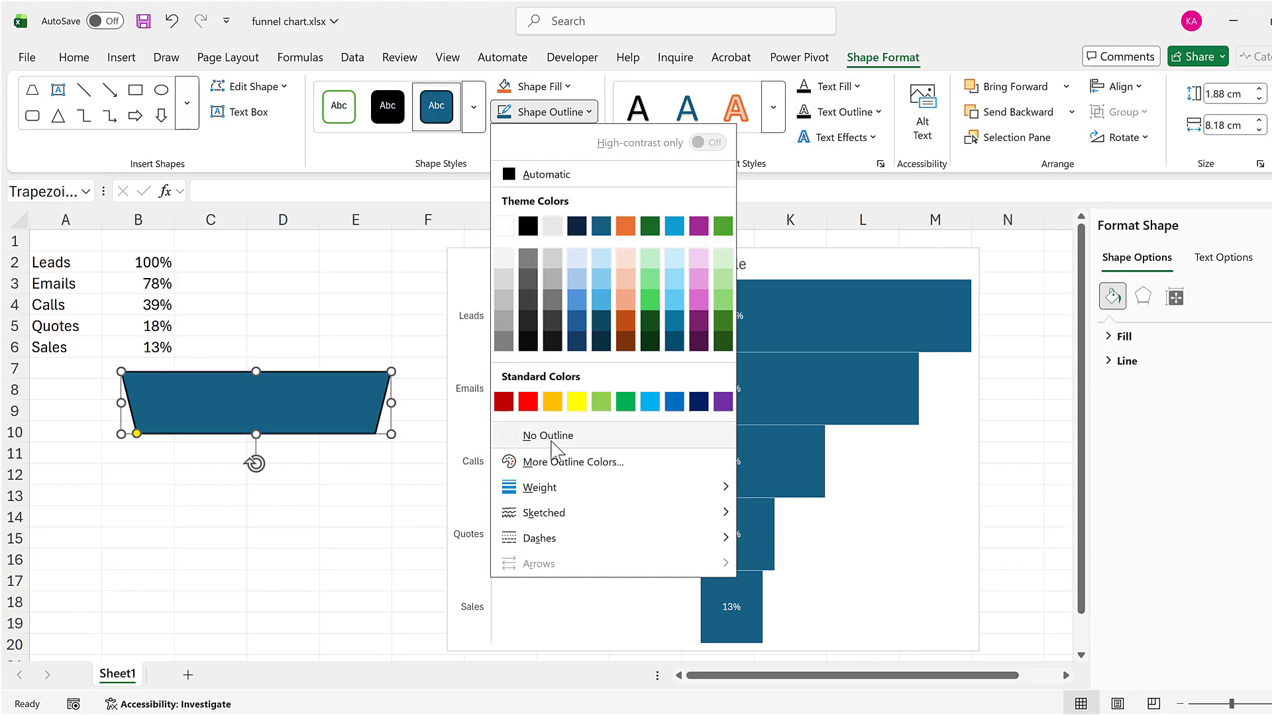
{"action": "left_click", "coordinate": [551, 439]}
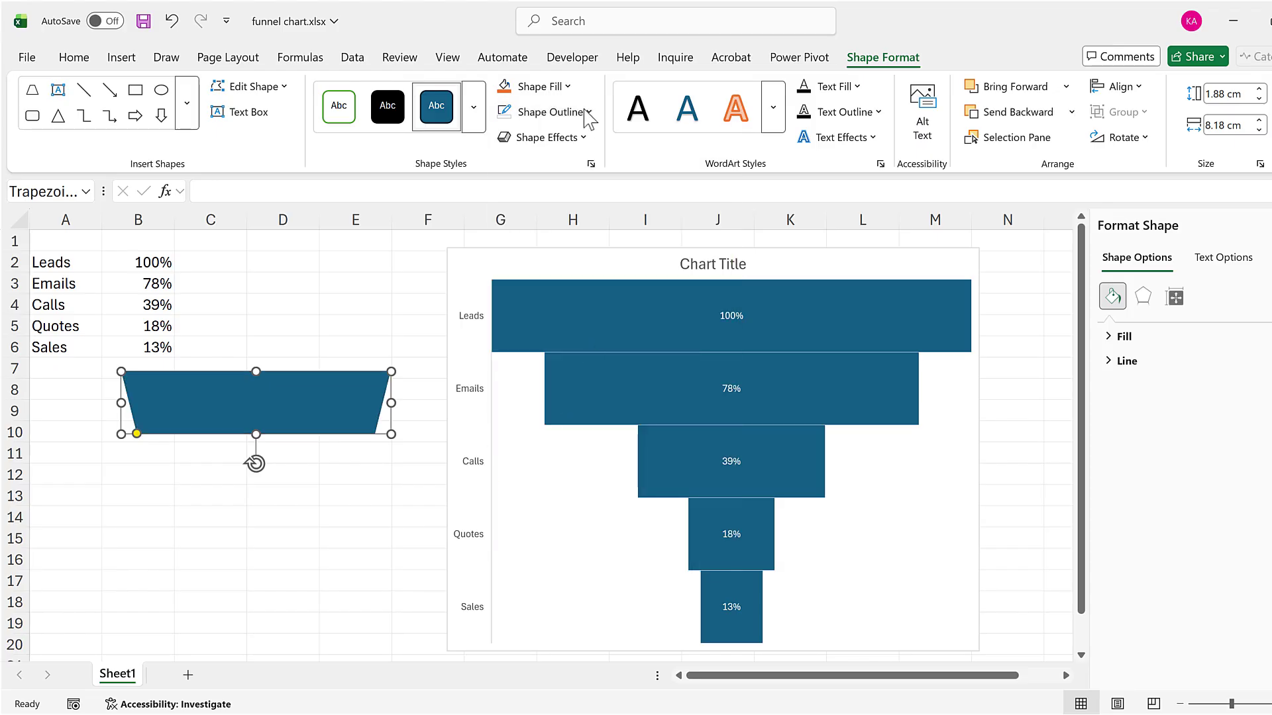
{"action": "left_click", "coordinate": [563, 89]}
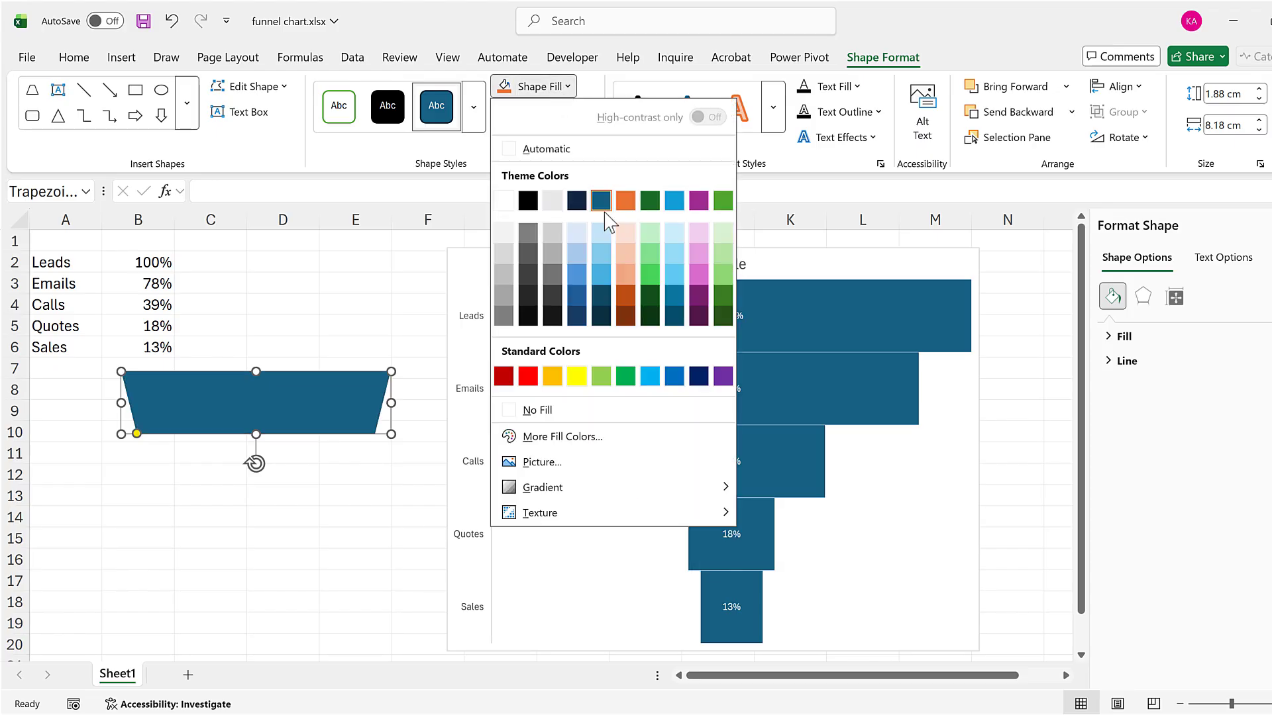
{"action": "left_click", "coordinate": [626, 317]}
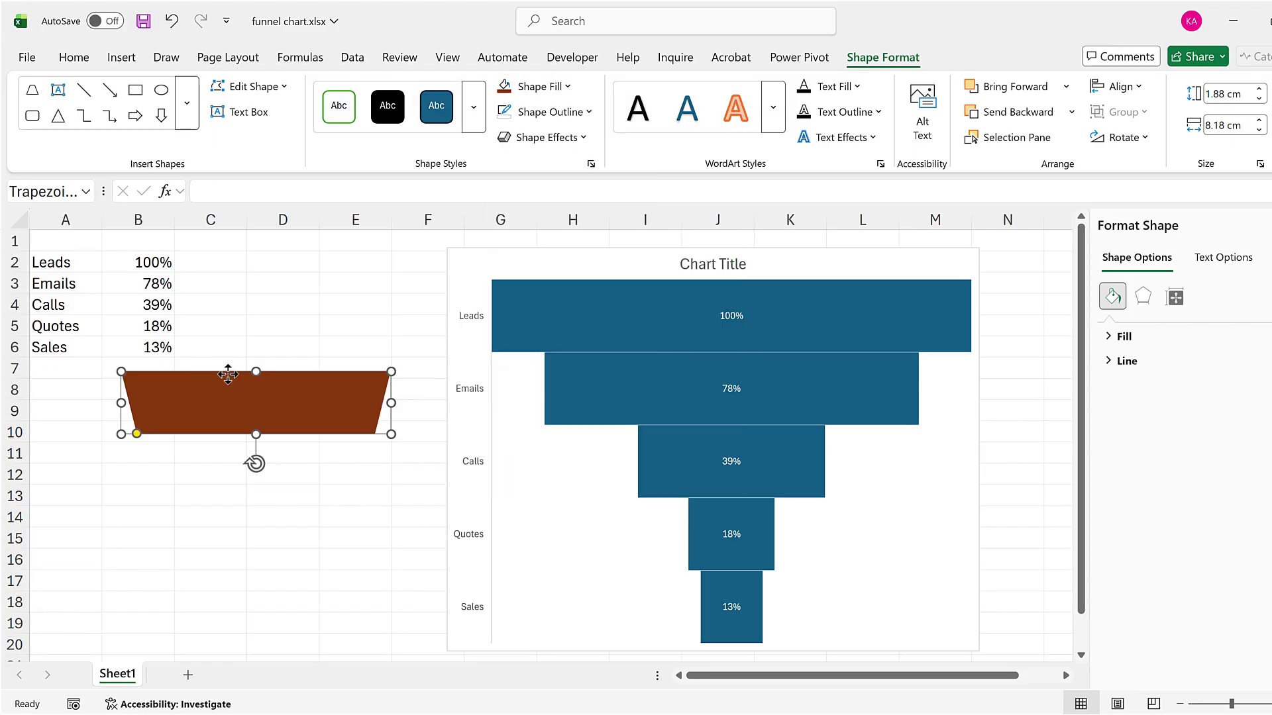
Step: Fit the trapezoid over the Leads bar at about 14.5 by 2.16 cm, tapering its lower edge to the Emails bar's width
{"action": "left_click_drag", "start_coordinate": [204, 375], "coordinate": [530, 297]}
{"action": "left_click_drag", "start_coordinate": [752, 237], "coordinate": [1124, 234]}
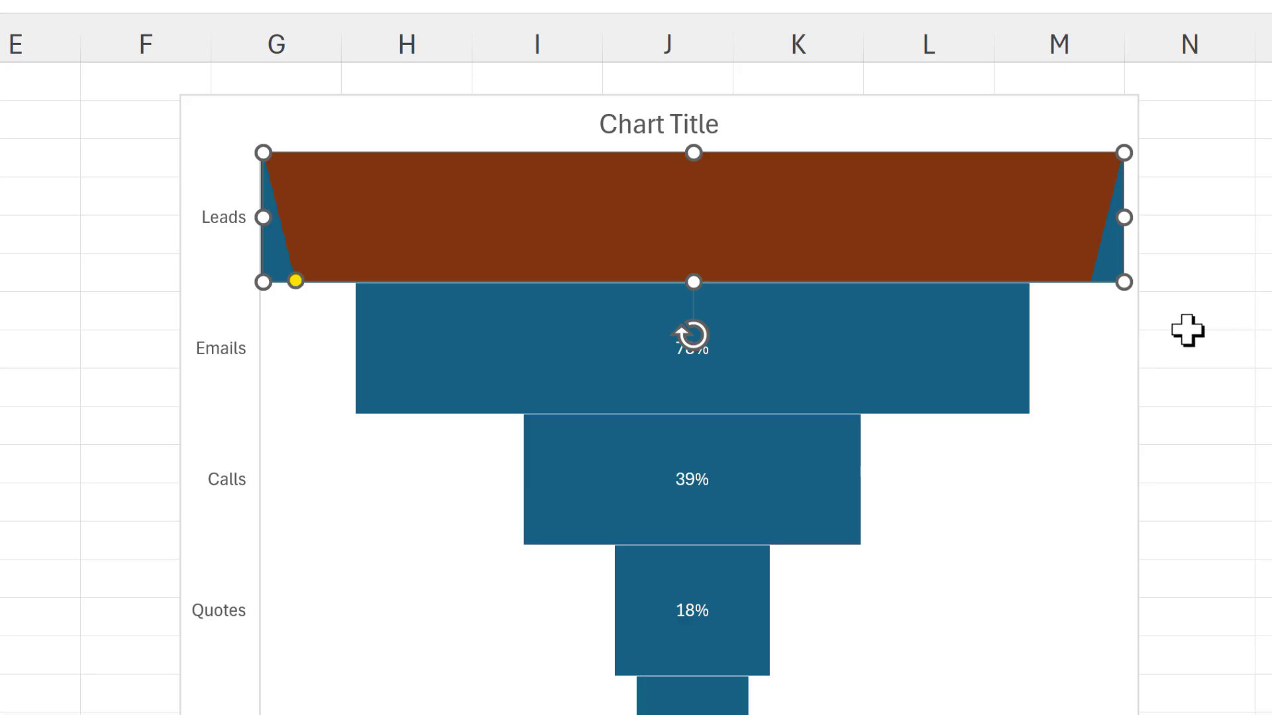
{"action": "key", "text": "Down"}
{"action": "key", "text": "Up"}
{"action": "left_click_drag", "start_coordinate": [297, 285], "coordinate": [315, 291]}
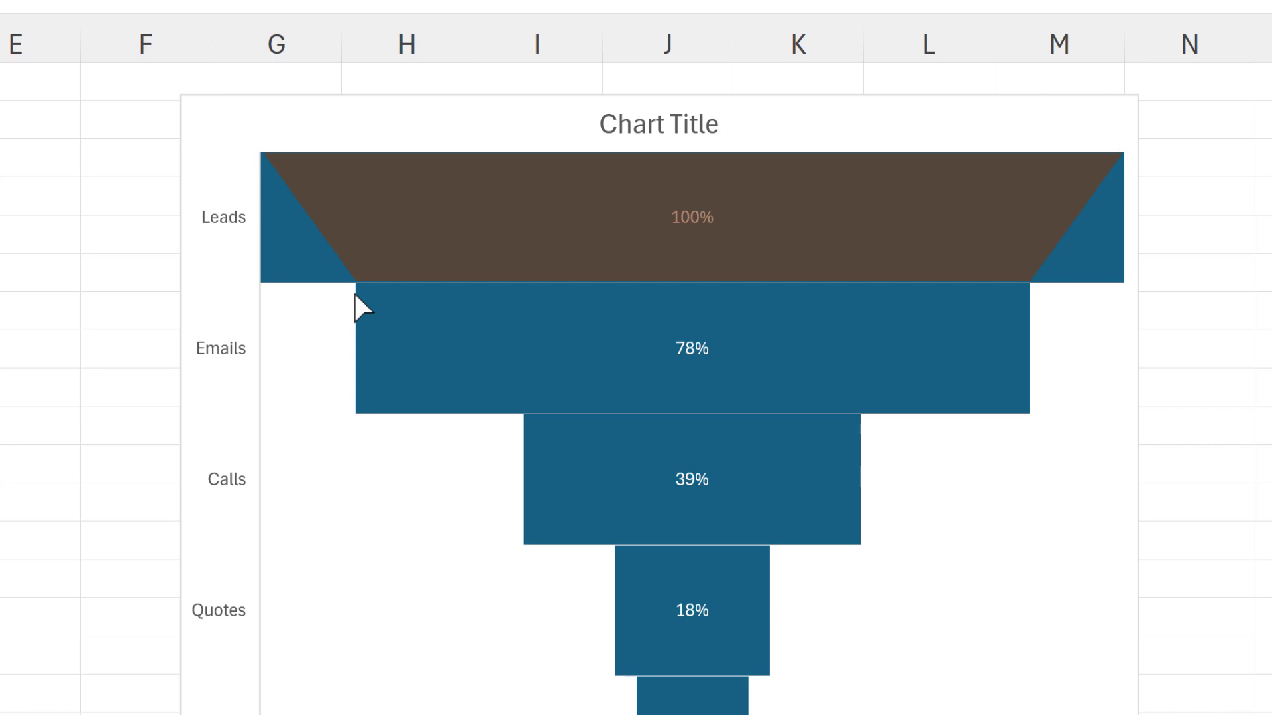
{"action": "left_click_drag", "start_coordinate": [355, 292], "coordinate": [355, 293]}
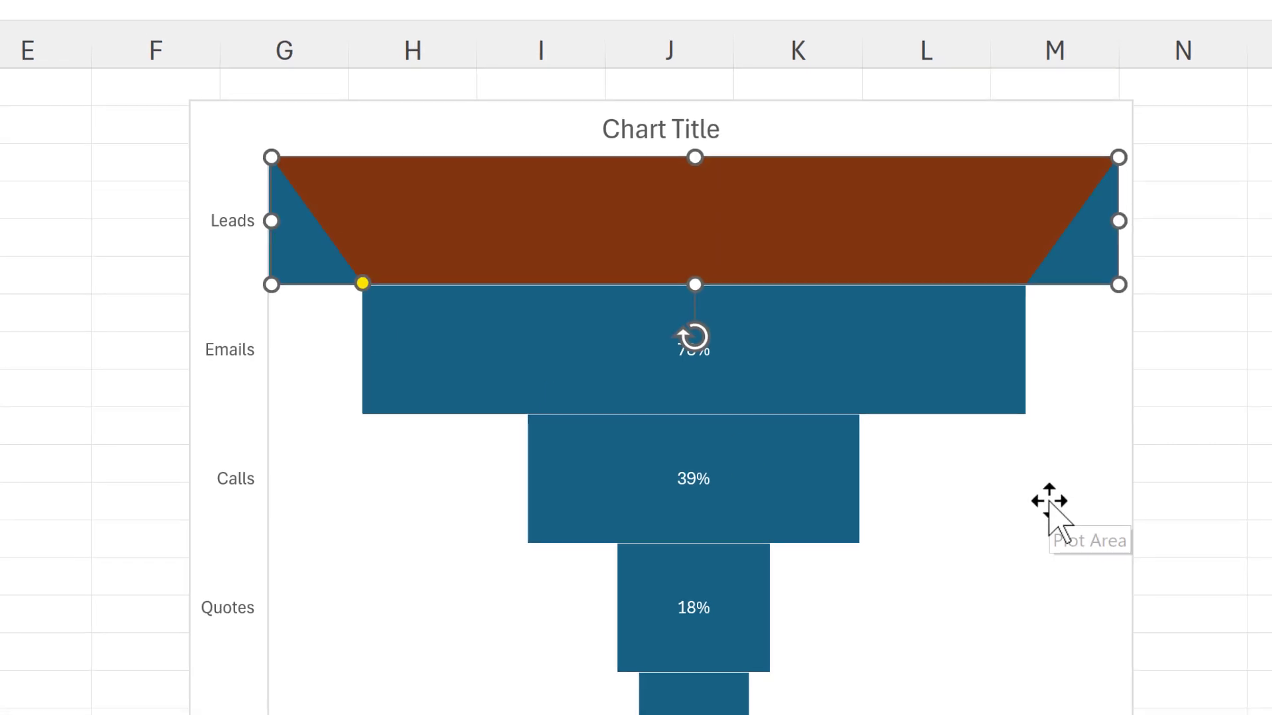
Step: Move the trapezoid off the Leads bar, copy it, and apply it from the clipboard as that bar's picture fill
{"action": "left_click_drag", "start_coordinate": [457, 210], "coordinate": [177, 370]}
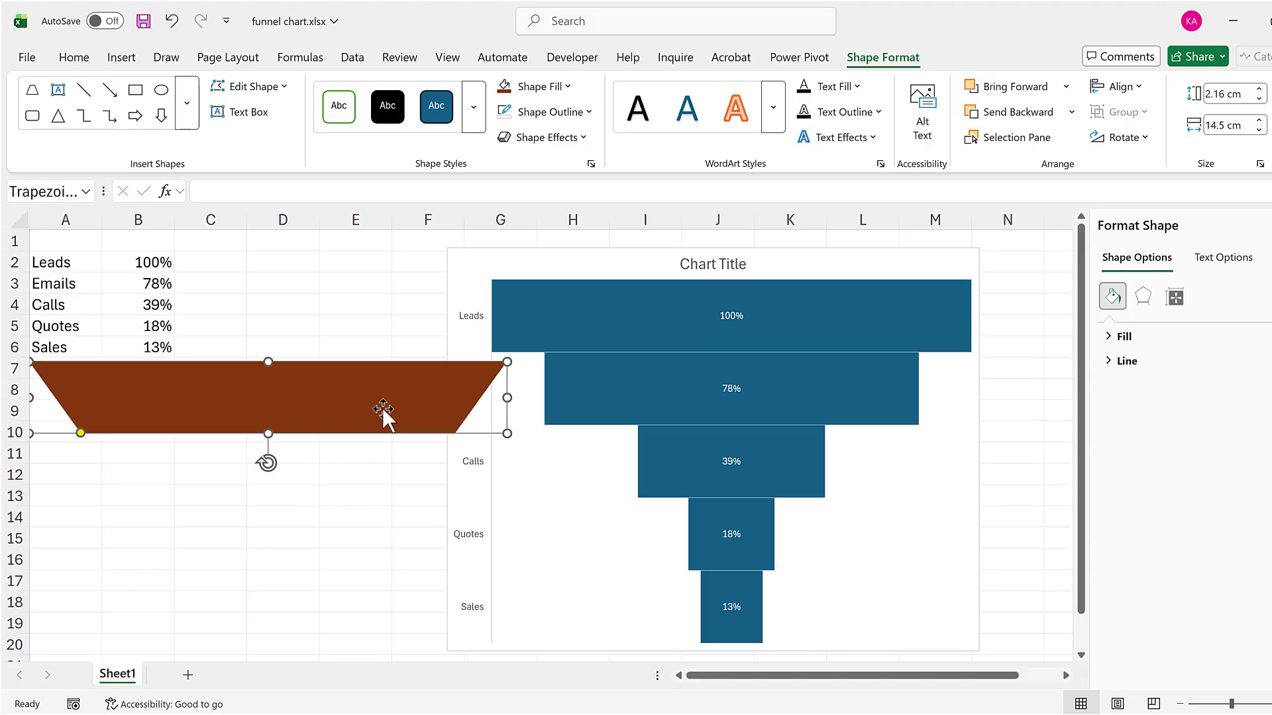
{"action": "key", "text": "ctrl+c"}
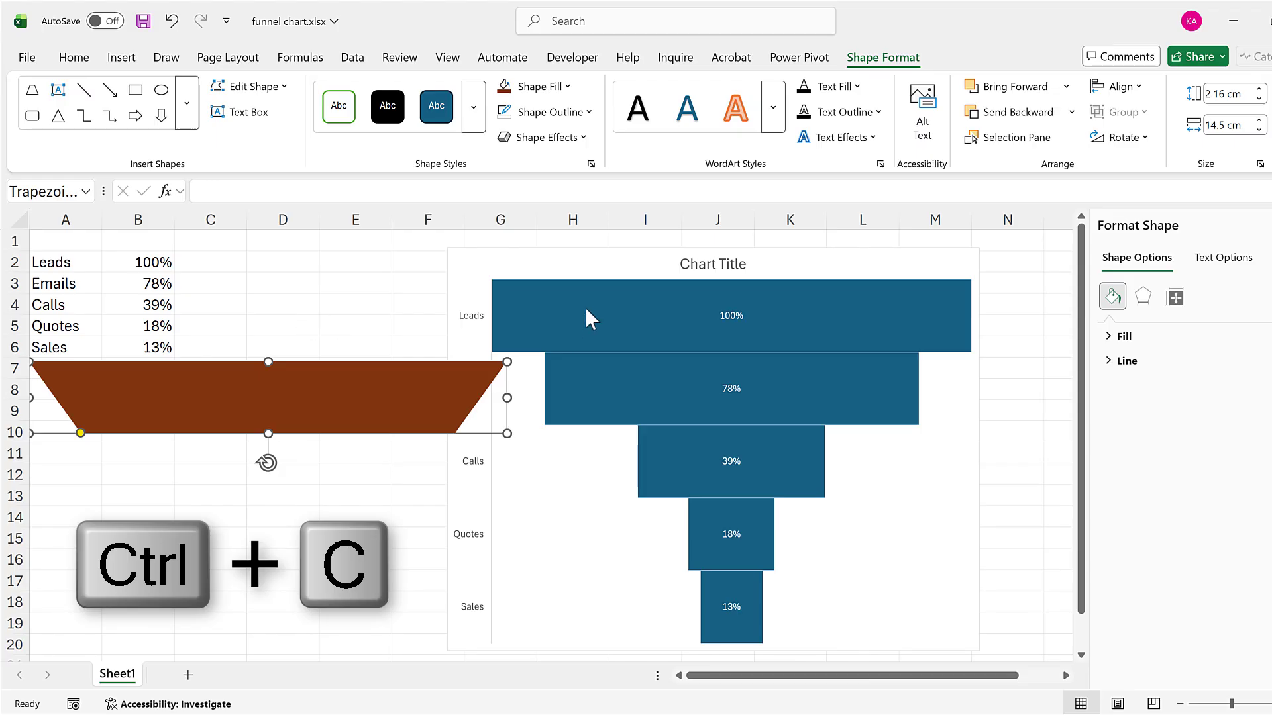
{"action": "left_click", "coordinate": [613, 299]}
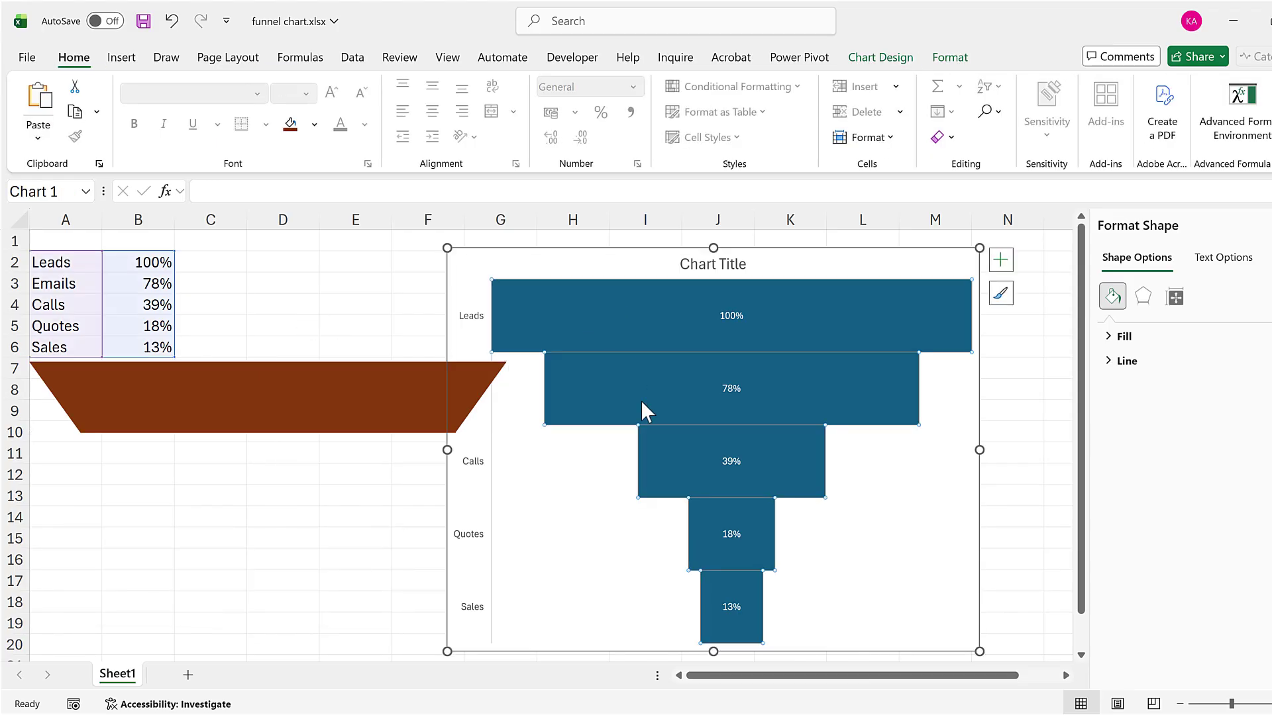
{"action": "left_click", "coordinate": [650, 305]}
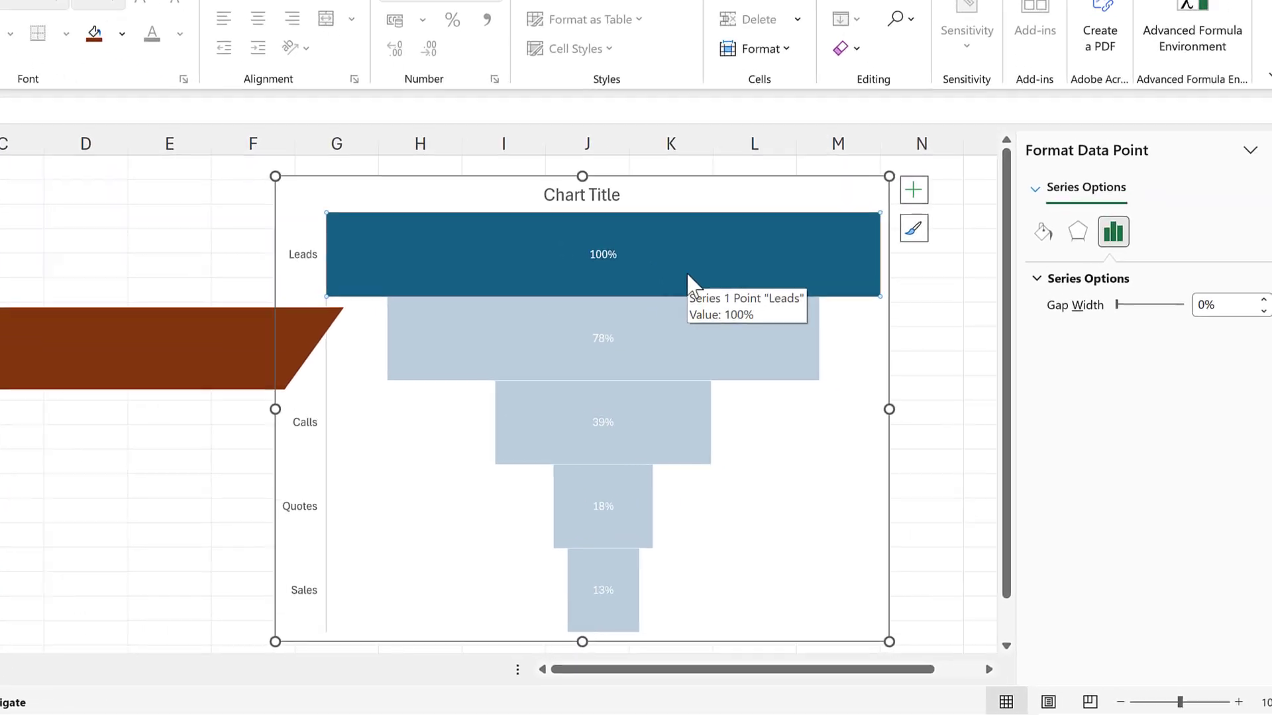
{"action": "left_click", "coordinate": [977, 186]}
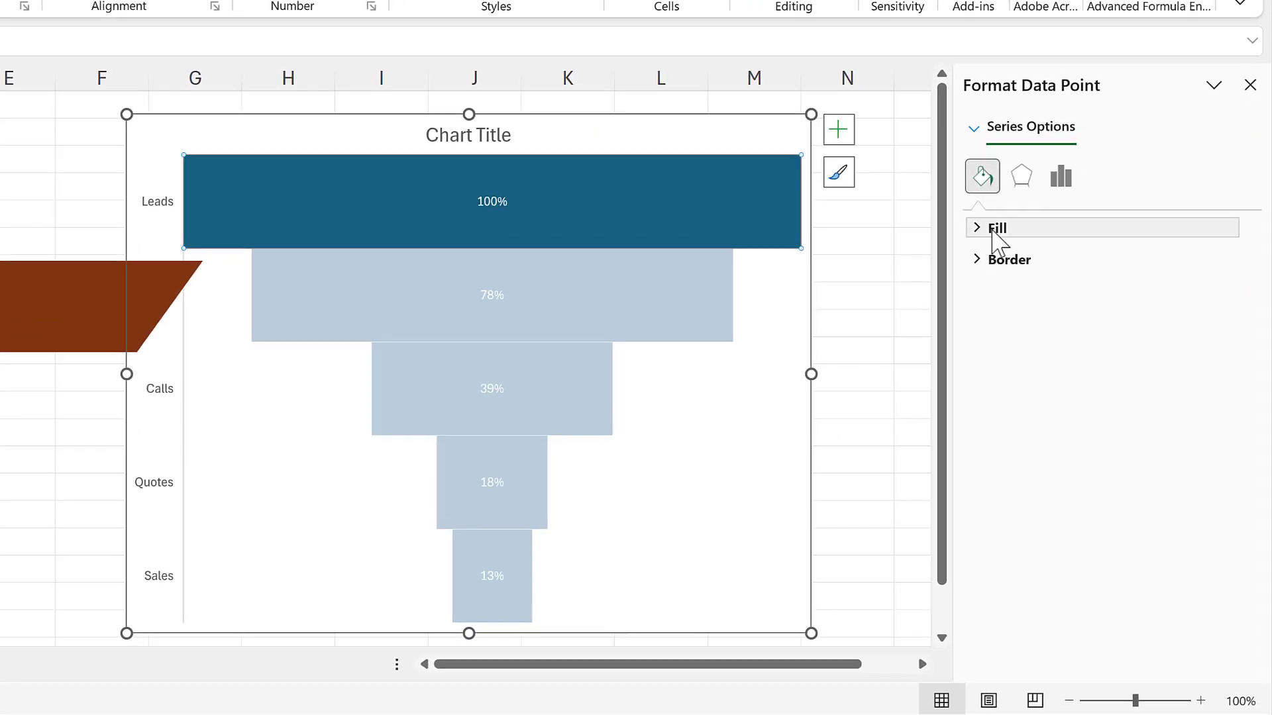
{"action": "left_click", "coordinate": [993, 228]}
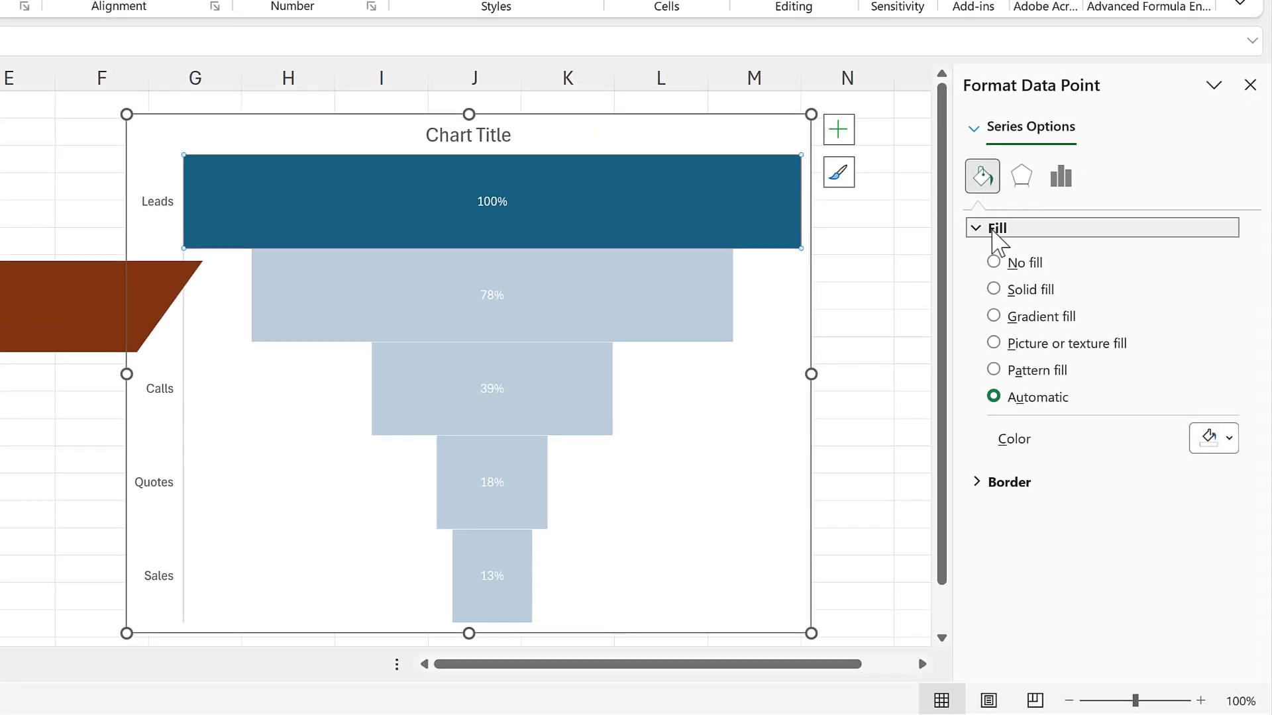
{"action": "left_click", "coordinate": [1062, 345]}
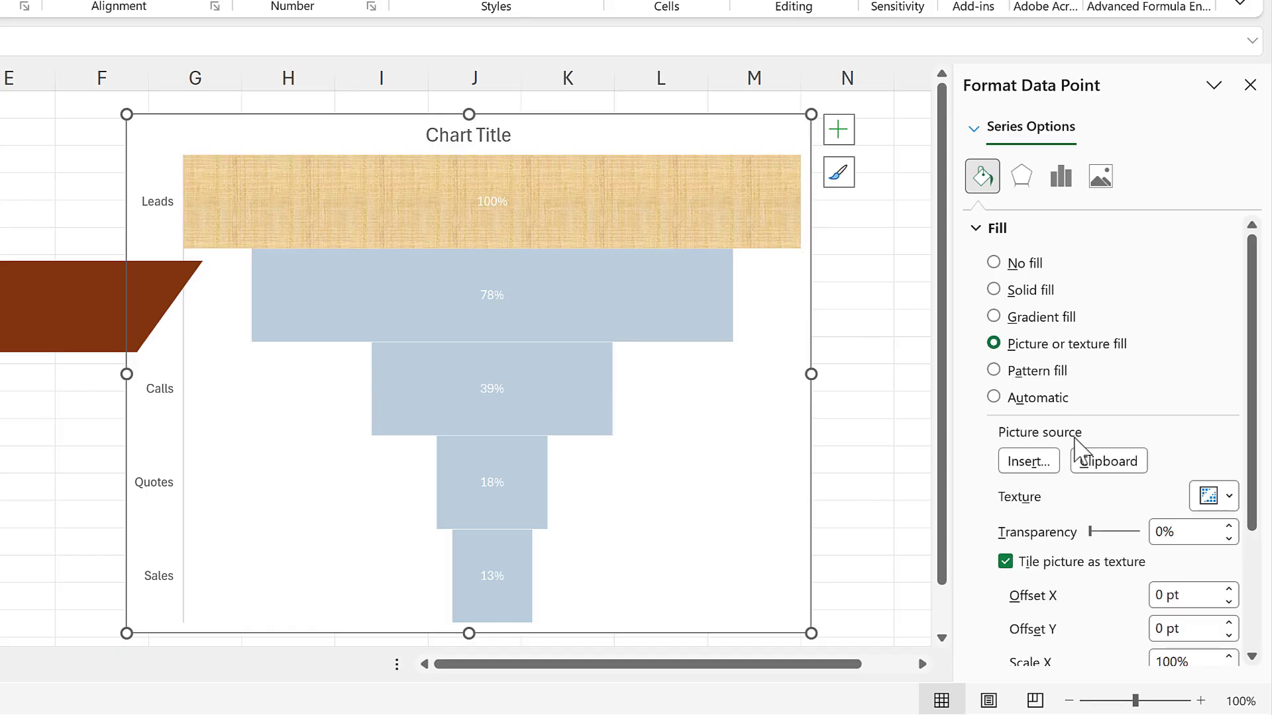
{"action": "left_click", "coordinate": [1126, 466]}
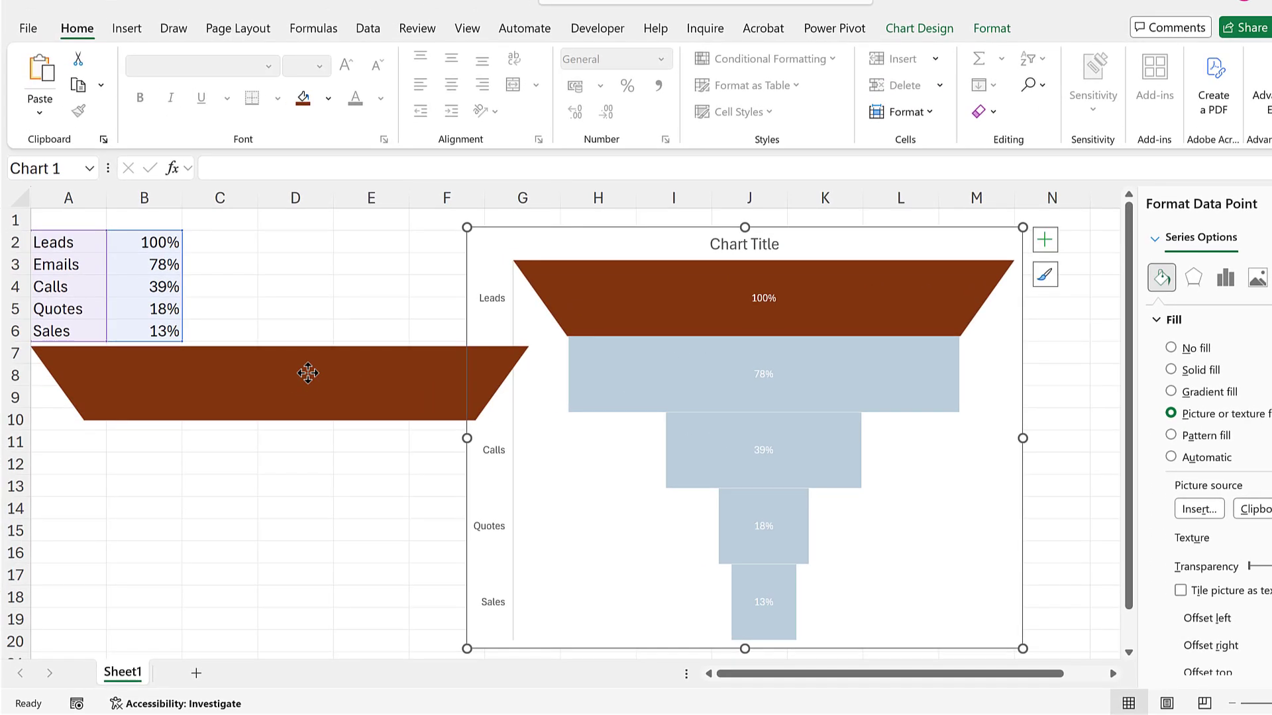
Step: Duplicate the dark orange trapezoid, place the copy near the Emails bar and fill it with a light orange theme shade
{"action": "left_click", "coordinate": [308, 373]}
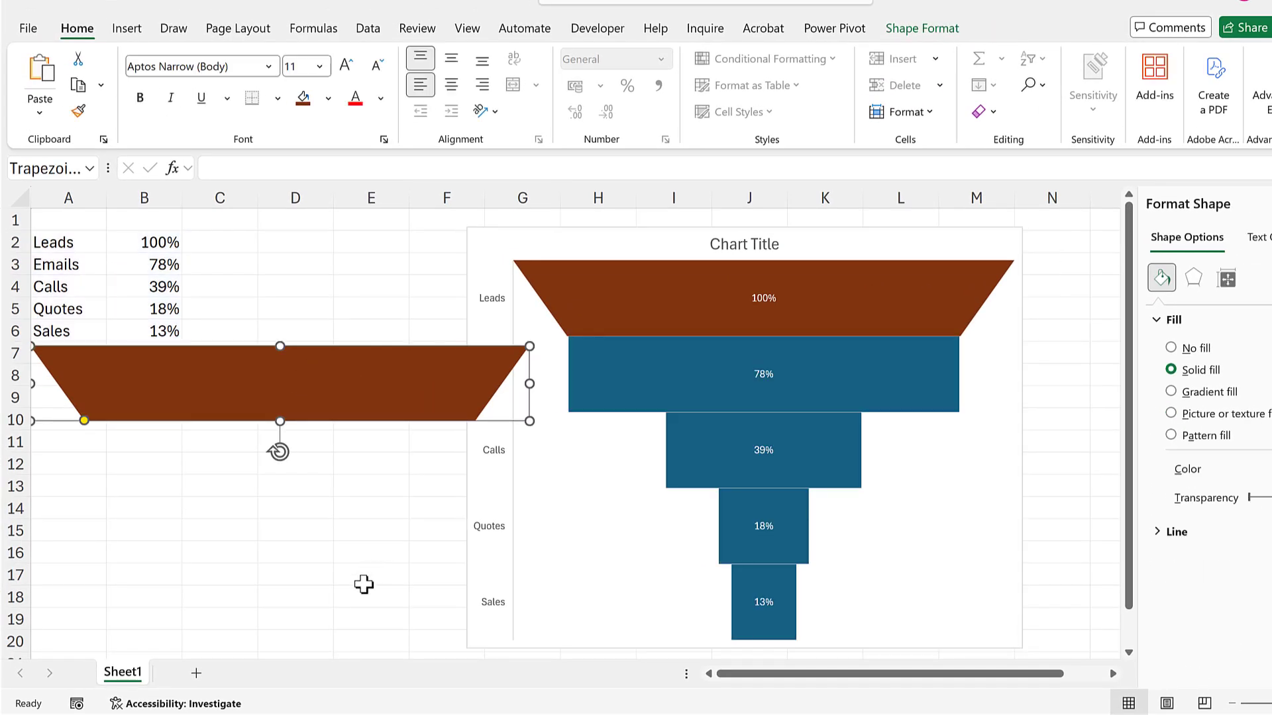
{"action": "key", "text": "ctrl+d"}
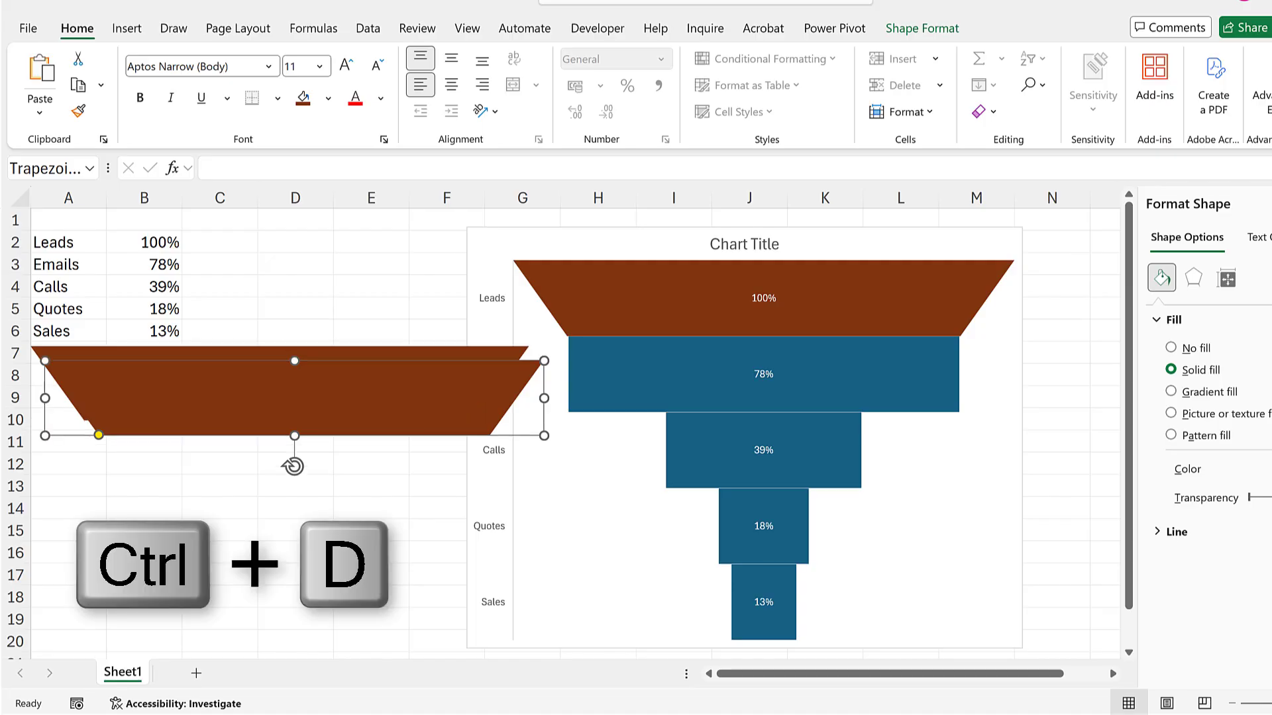
{"action": "left_click_drag", "start_coordinate": [349, 362], "coordinate": [825, 363]}
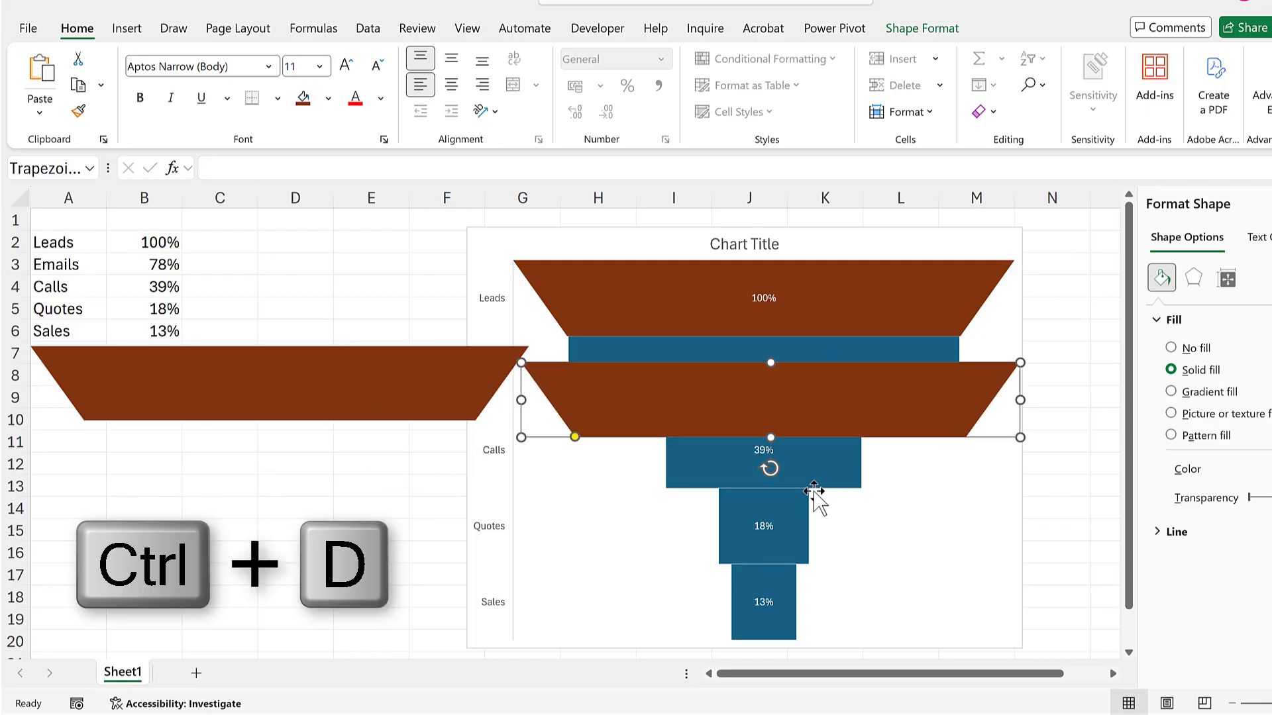
{"action": "left_click", "coordinate": [934, 35]}
{"action": "left_click", "coordinate": [593, 60]}
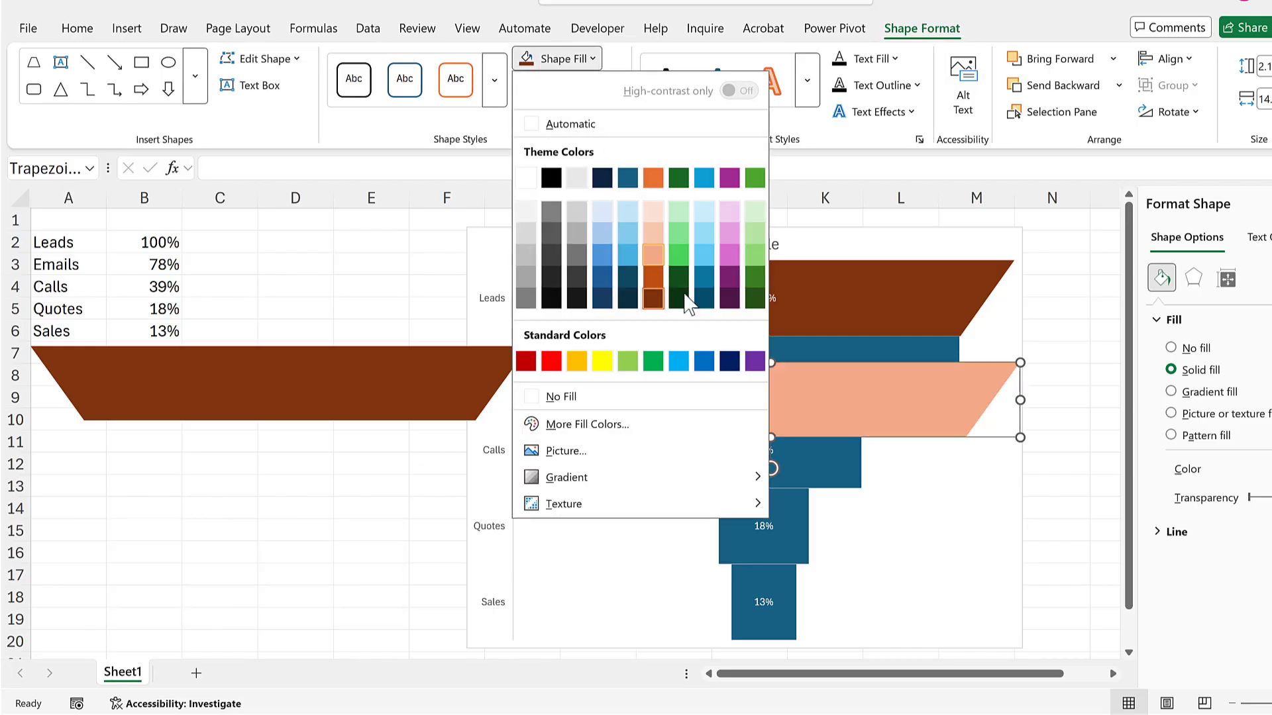
{"action": "left_click", "coordinate": [658, 260]}
Step: Fit the light orange trapezoid exactly over the Emails bar and taper its lower edge to the Calls bar's width
{"action": "left_click_drag", "start_coordinate": [641, 409], "coordinate": [644, 385]}
{"action": "left_click_drag", "start_coordinate": [529, 329], "coordinate": [530, 329]}
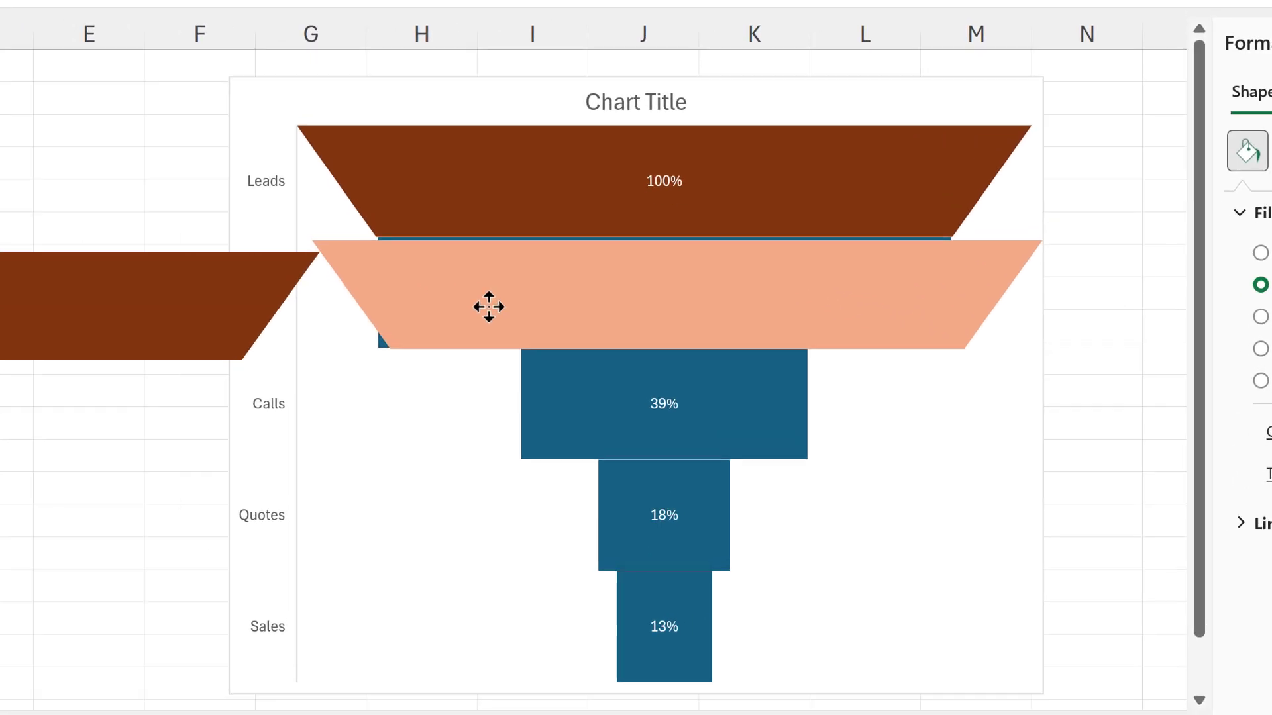
{"action": "key", "text": "Up"}
{"action": "key", "text": "Up"}
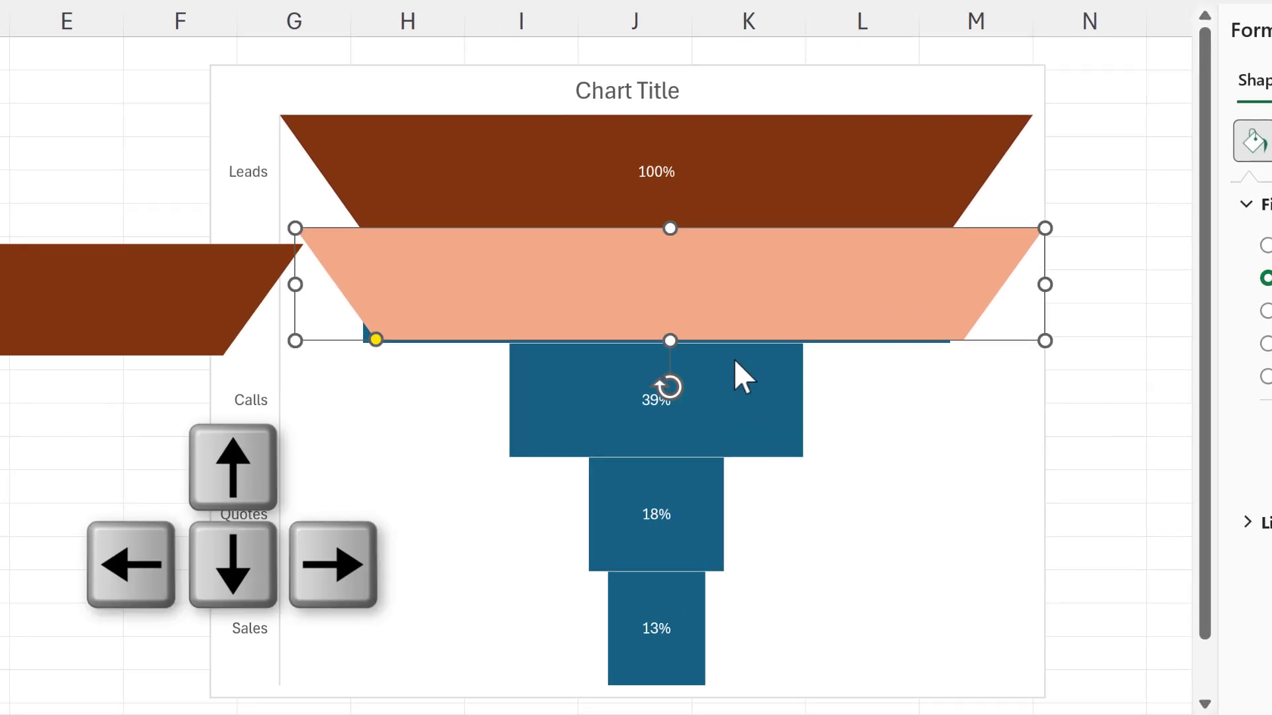
{"action": "key", "text": "Down"}
{"action": "key", "text": "Down"}
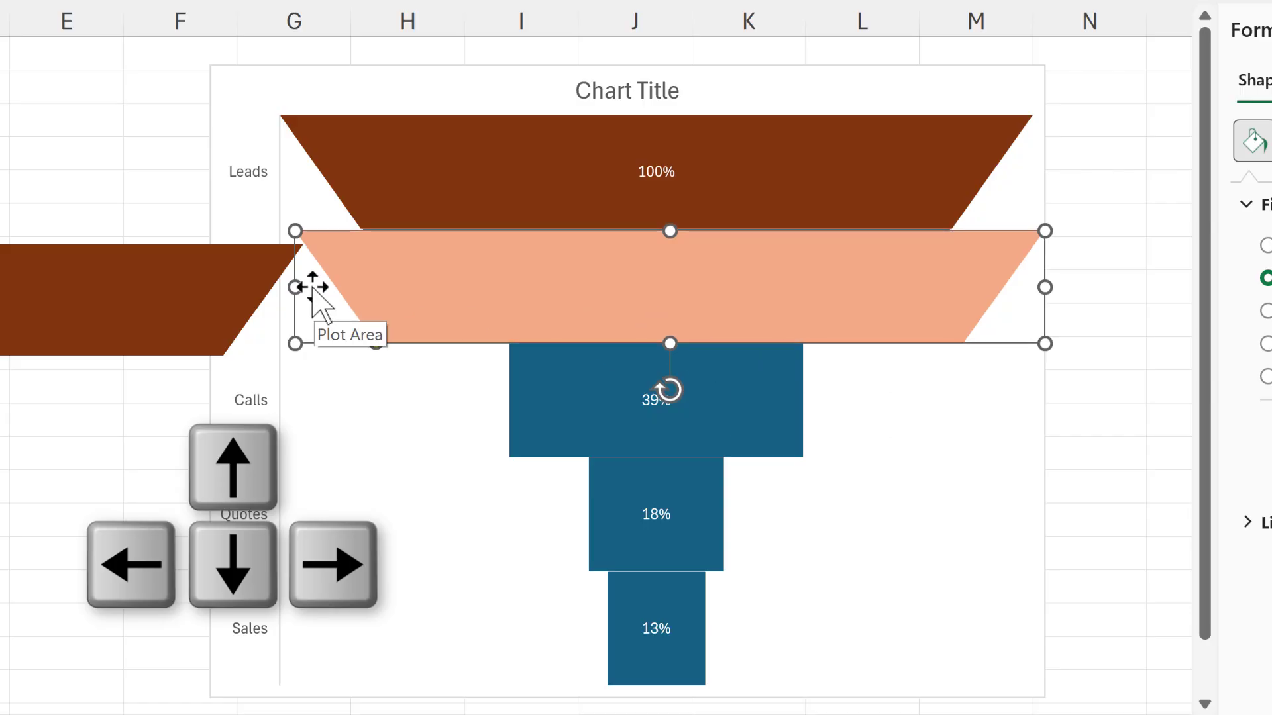
{"action": "left_click_drag", "start_coordinate": [296, 287], "coordinate": [362, 295]}
{"action": "left_click_drag", "start_coordinate": [1043, 286], "coordinate": [949, 295]}
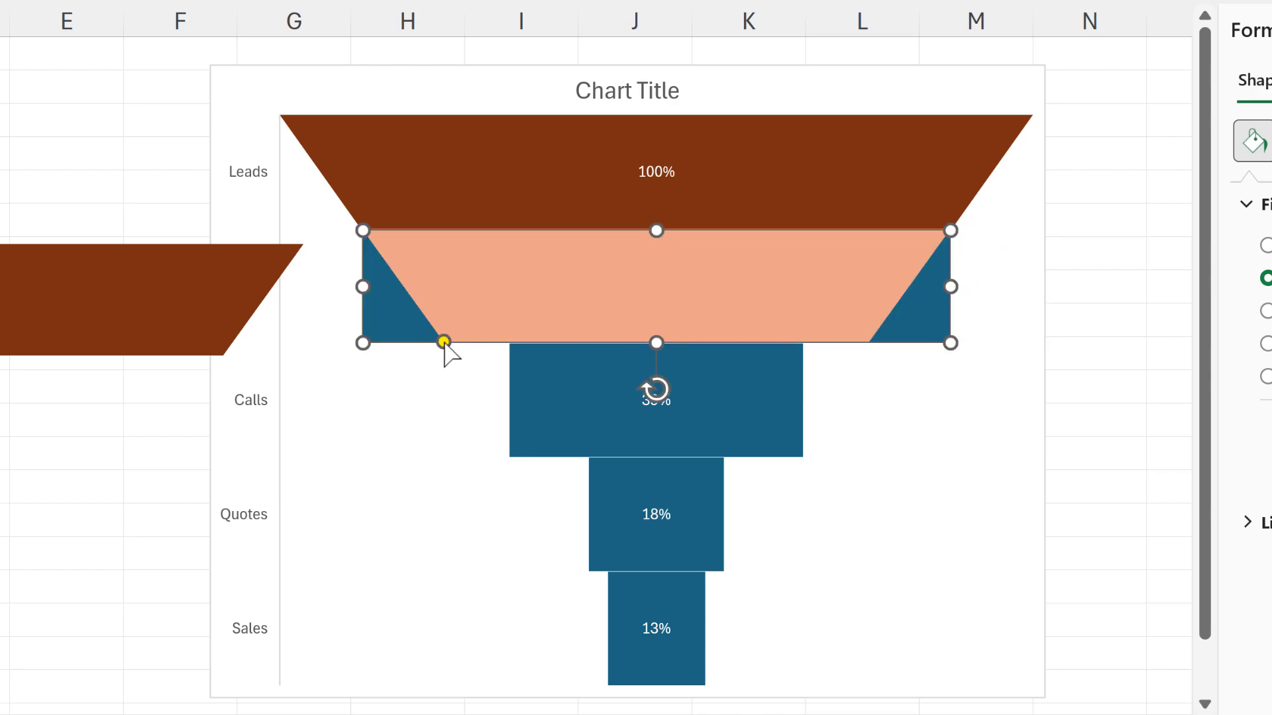
{"action": "left_click_drag", "start_coordinate": [444, 342], "coordinate": [510, 343]}
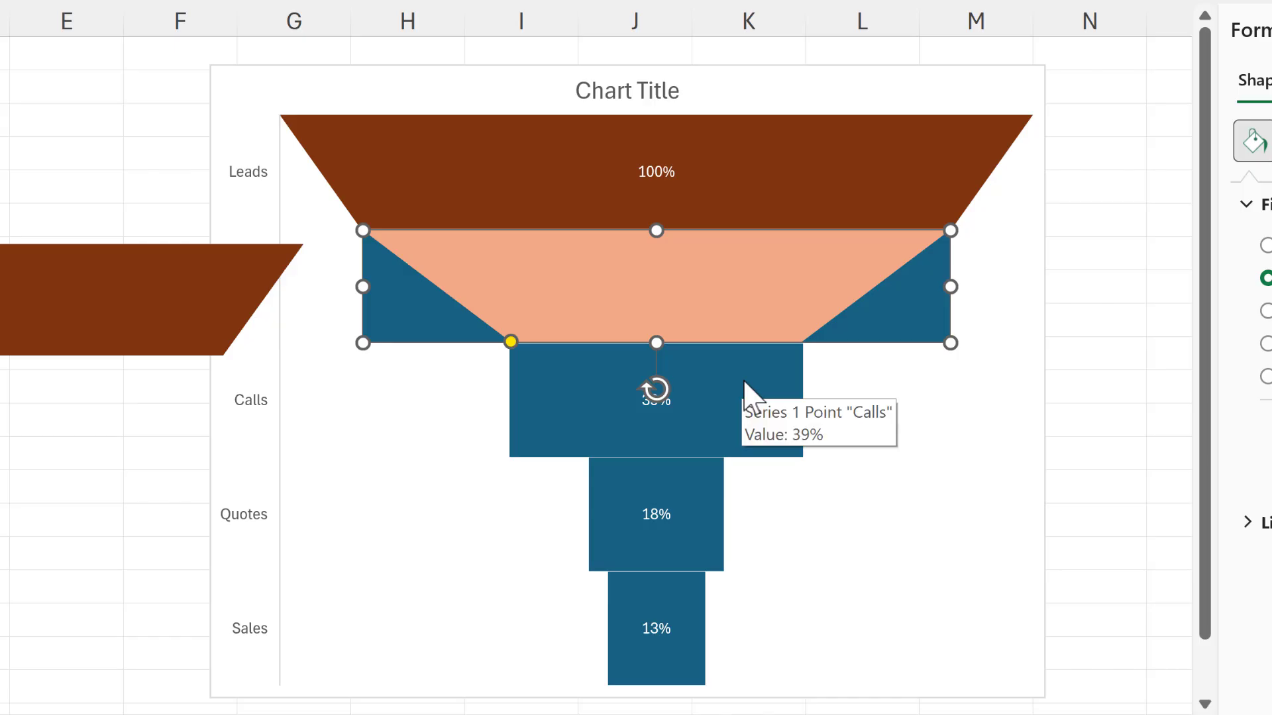
Step: Duplicate the light orange trapezoid, fit the copy over the Calls bar at about 5.6 by 2.16 cm, tapering down to the Quotes bar's width
{"action": "key", "text": "ctrl+d"}
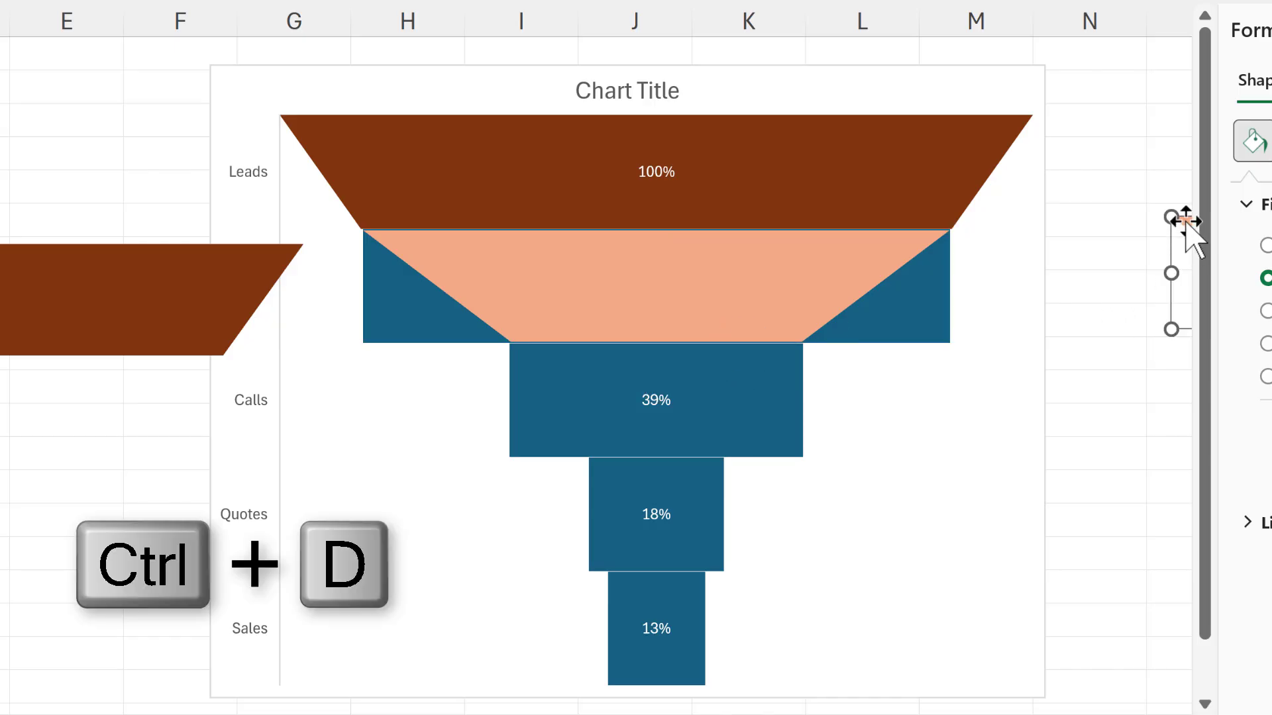
{"action": "left_click_drag", "start_coordinate": [1186, 212], "coordinate": [381, 351]}
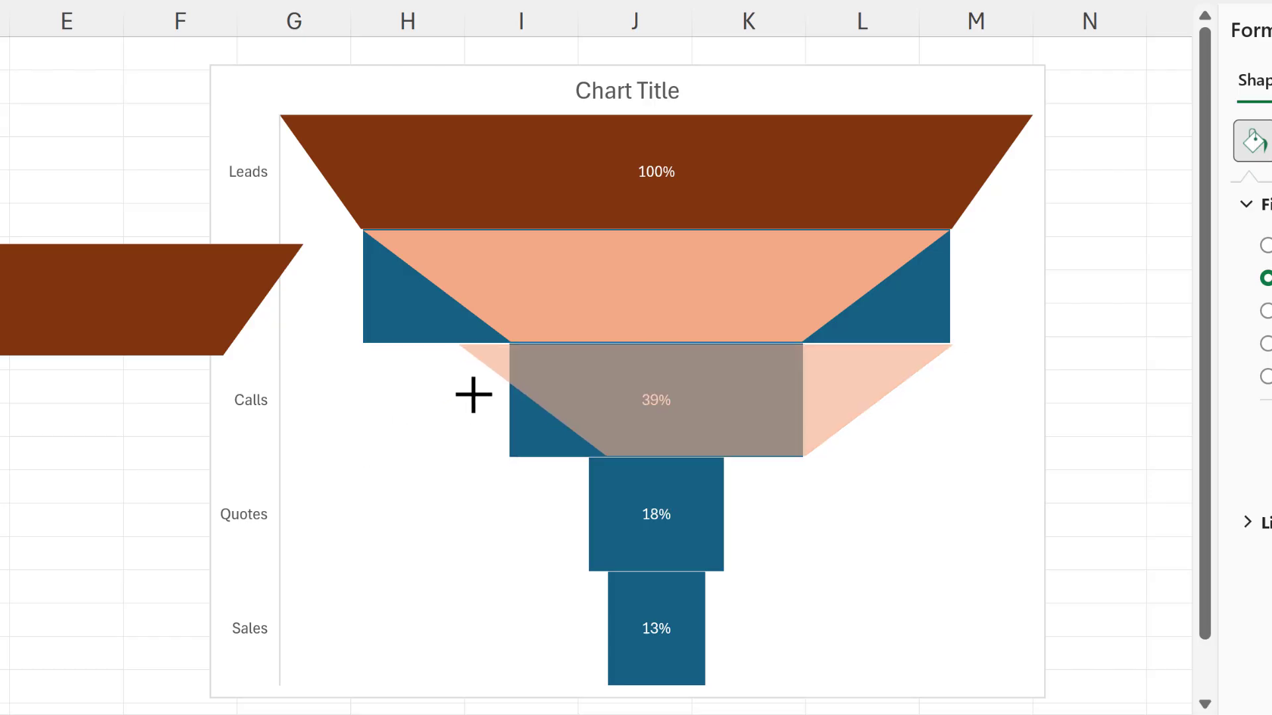
{"action": "left_click_drag", "start_coordinate": [474, 394], "coordinate": [508, 394]}
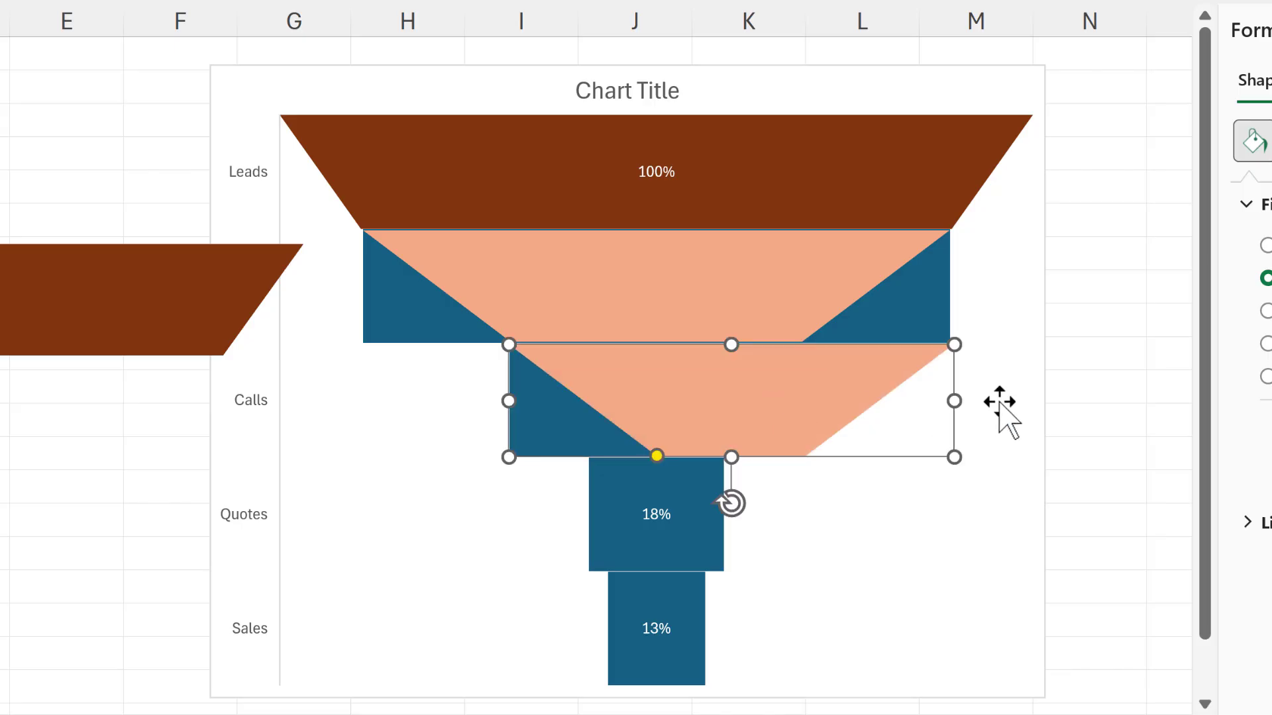
{"action": "left_click_drag", "start_coordinate": [954, 406], "coordinate": [800, 406]}
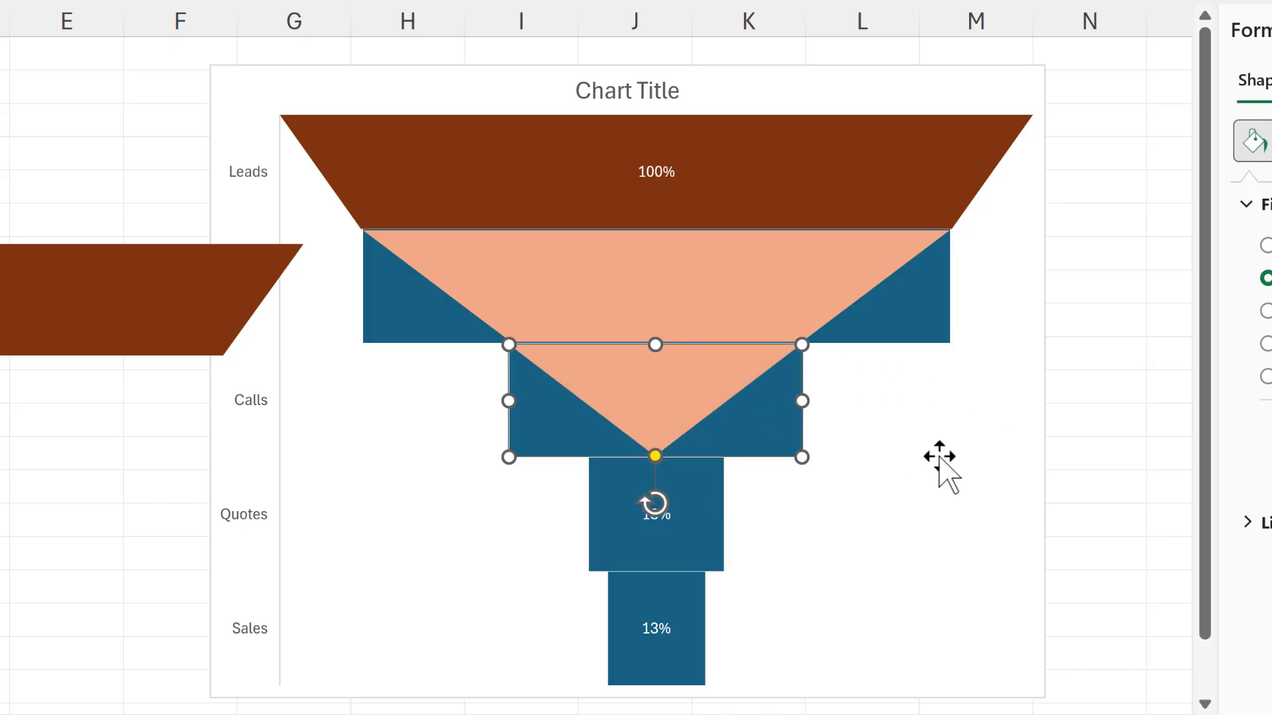
{"action": "left_click_drag", "start_coordinate": [509, 400], "coordinate": [512, 400]}
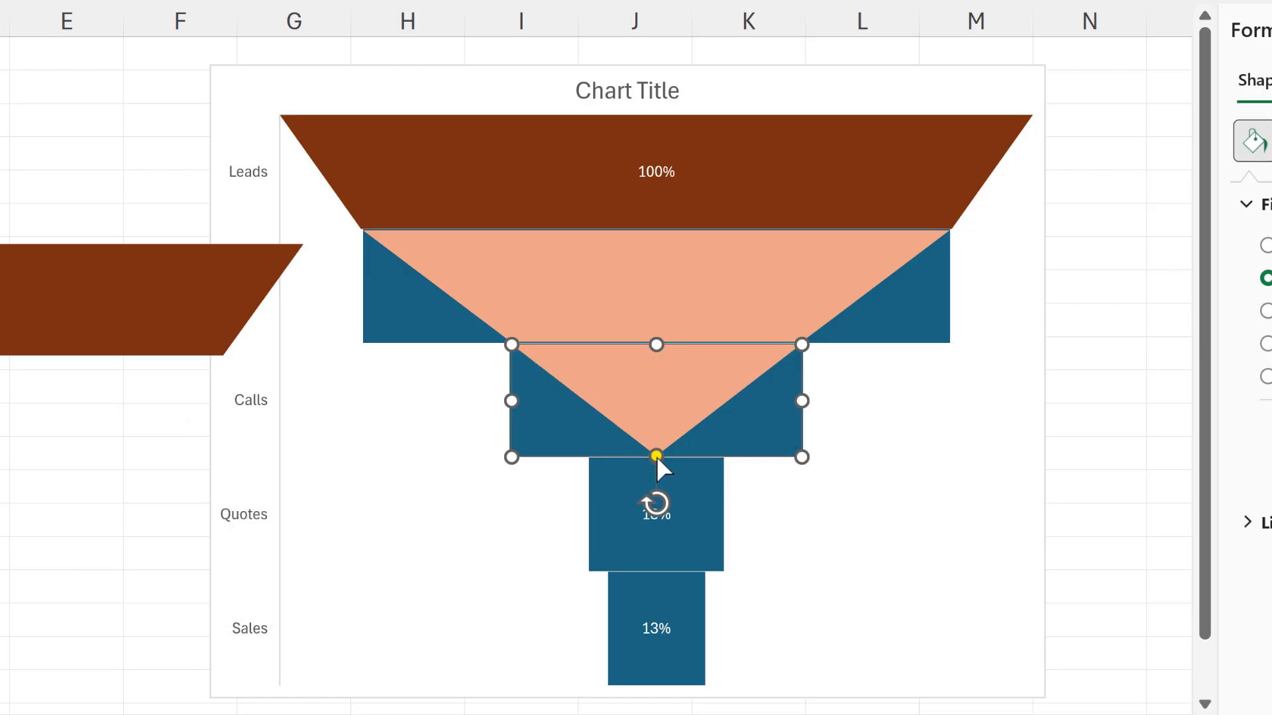
{"action": "left_click_drag", "start_coordinate": [657, 456], "coordinate": [592, 484]}
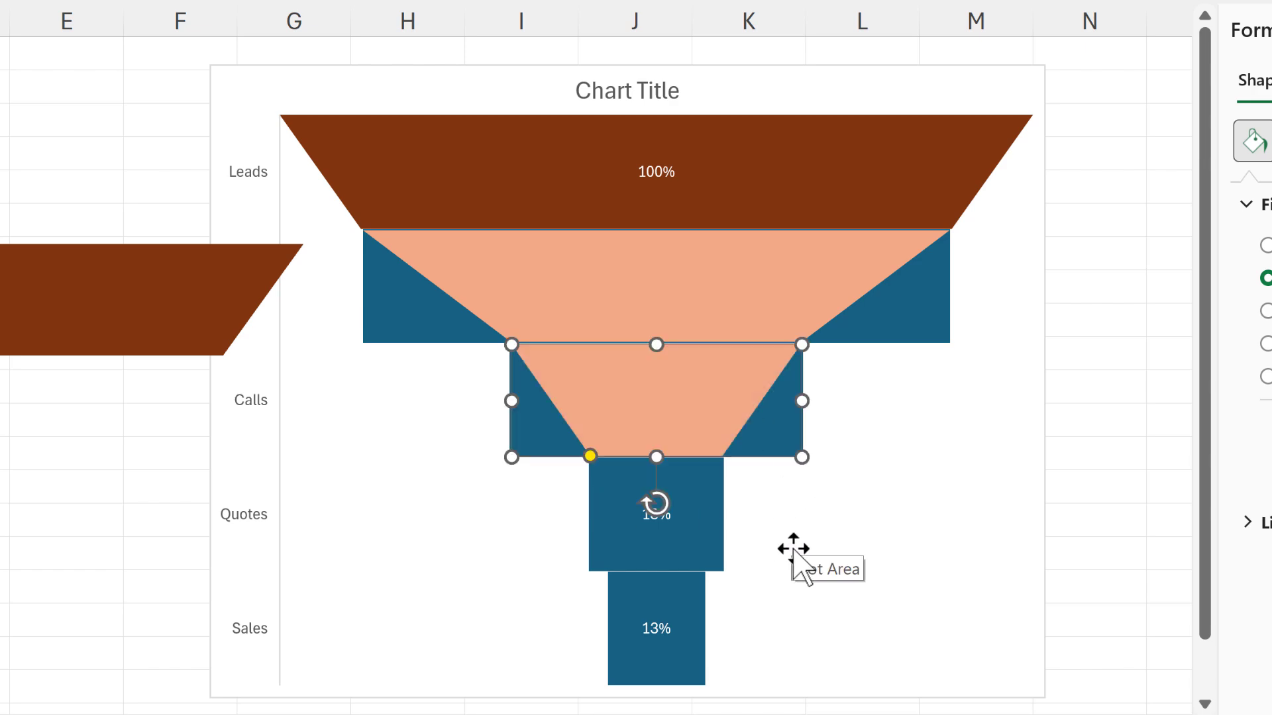
Step: Duplicate the Calls trapezoid and fit the copy over the Quotes bar at about 2.57 by 2.16 cm, tapering down to the Sales bar's width
{"action": "key", "text": "ctrl+d"}
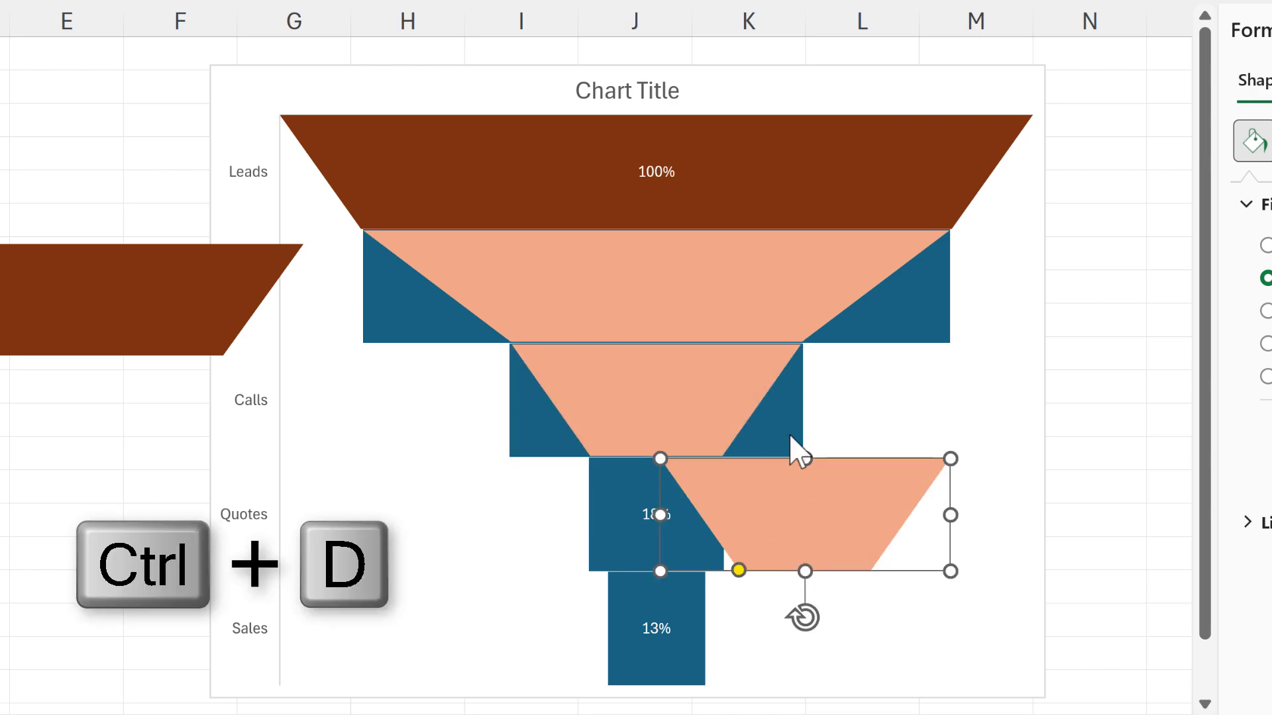
{"action": "left_click_drag", "start_coordinate": [874, 463], "coordinate": [735, 459]}
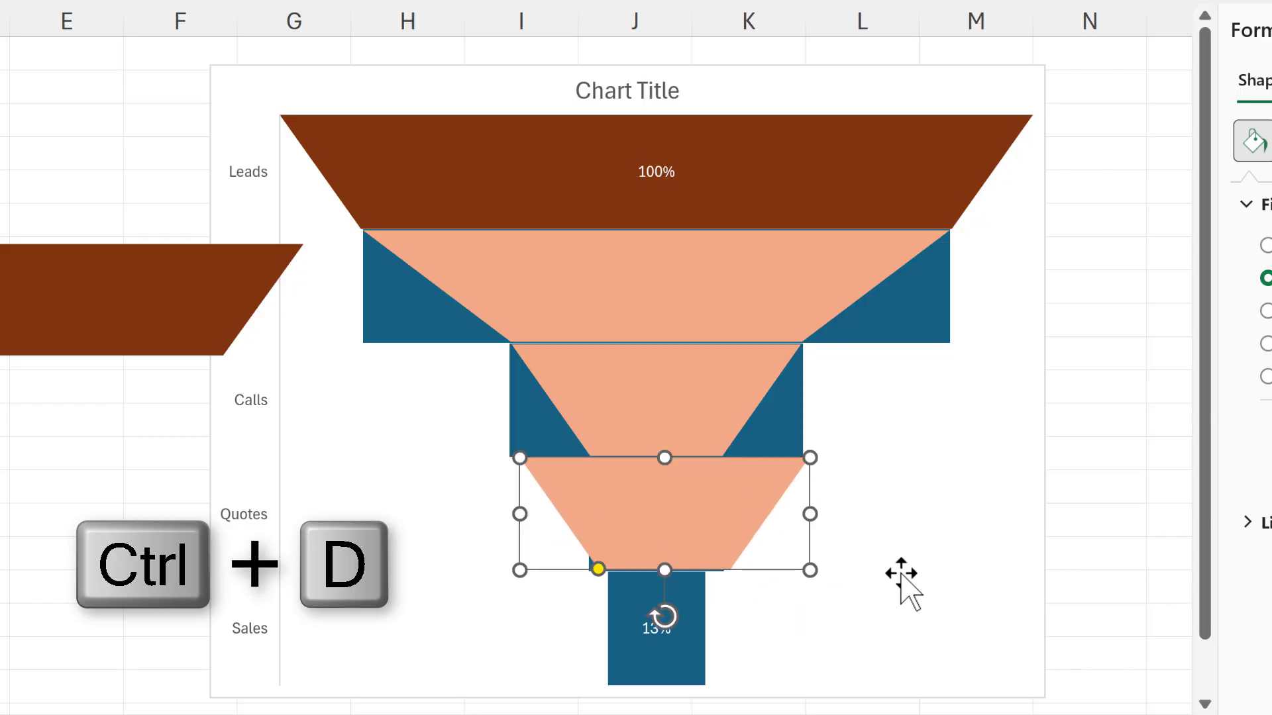
{"action": "key", "text": "Down"}
{"action": "key", "text": "Down"}
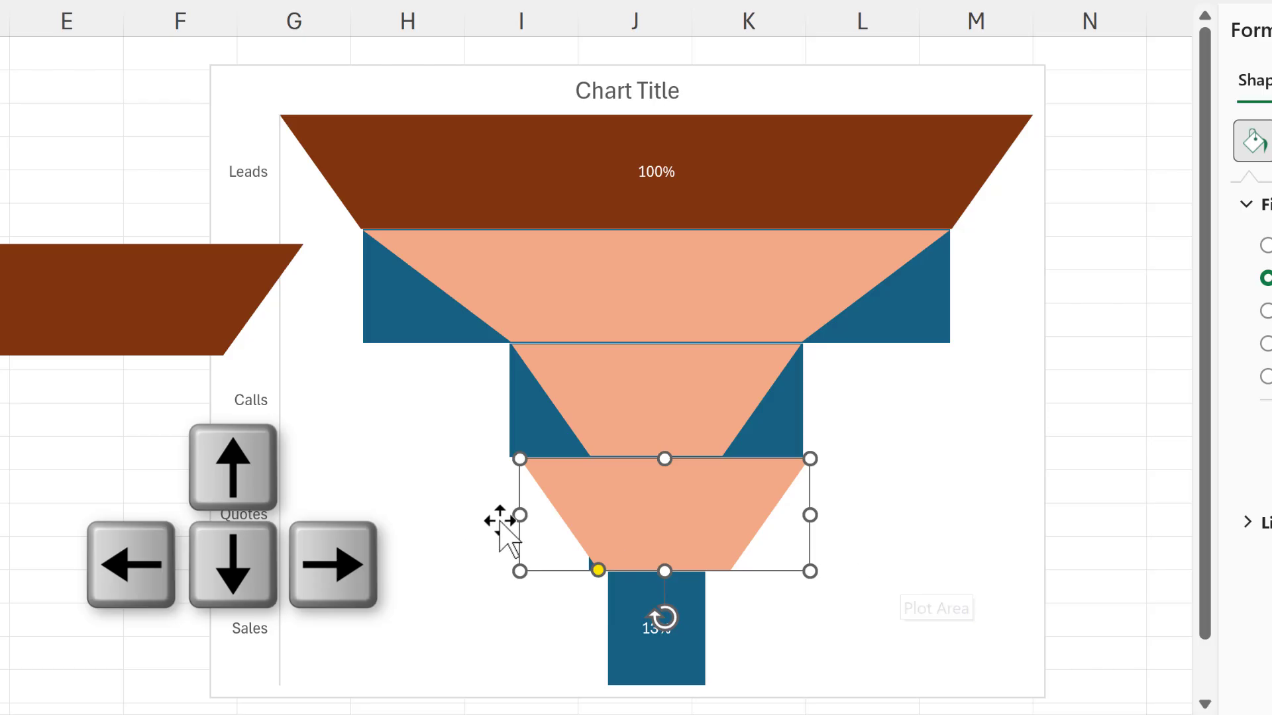
{"action": "left_click_drag", "start_coordinate": [520, 515], "coordinate": [588, 514]}
{"action": "left_click_drag", "start_coordinate": [777, 519], "coordinate": [724, 526]}
{"action": "left_click_drag", "start_coordinate": [585, 515], "coordinate": [590, 514]}
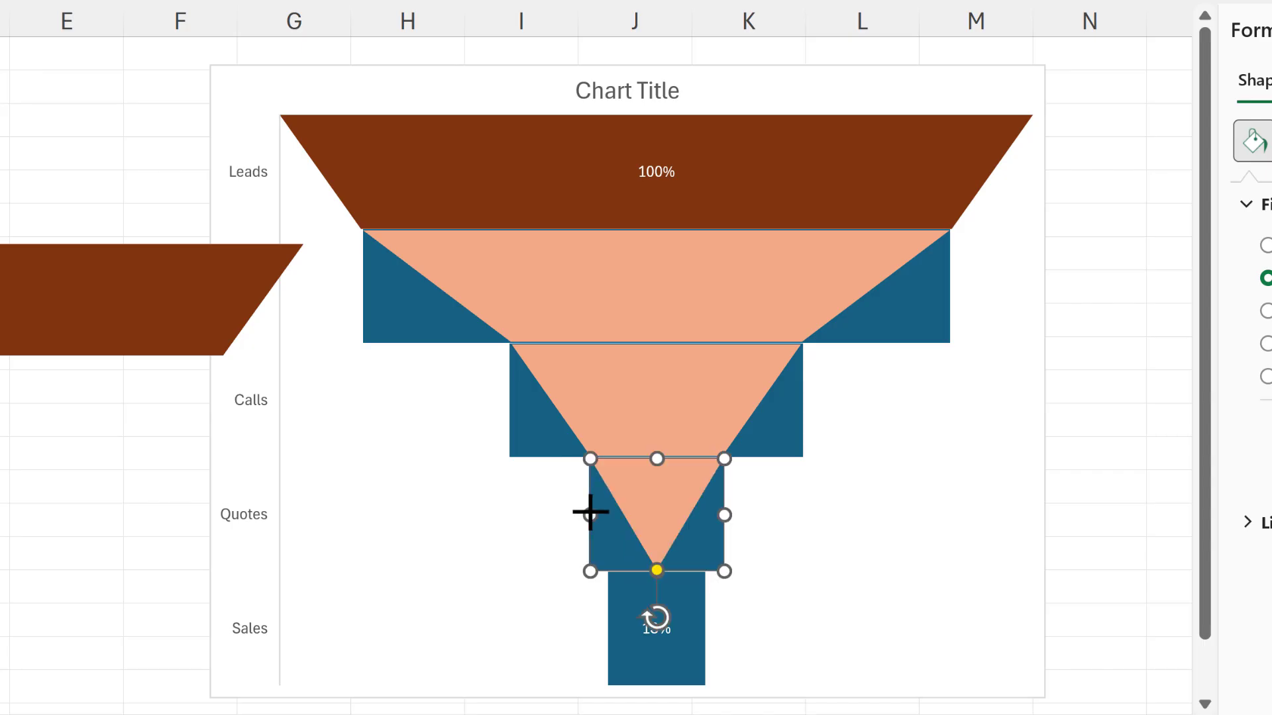
{"action": "left_click_drag", "start_coordinate": [657, 570], "coordinate": [614, 597]}
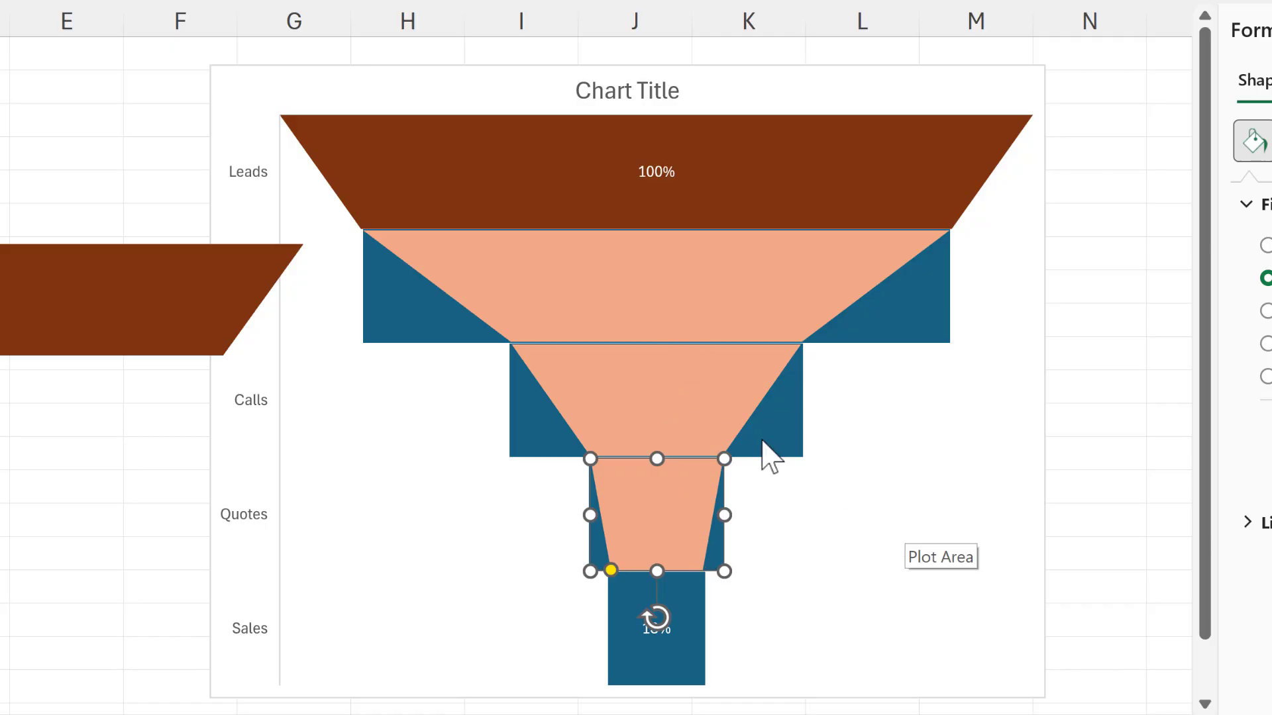
Step: Move the three light orange trapezoids together off the chart to directly beneath the separate dark orange trapezoid, and deselect them
{"action": "left_click", "coordinate": [673, 296], "text": "ctrl"}
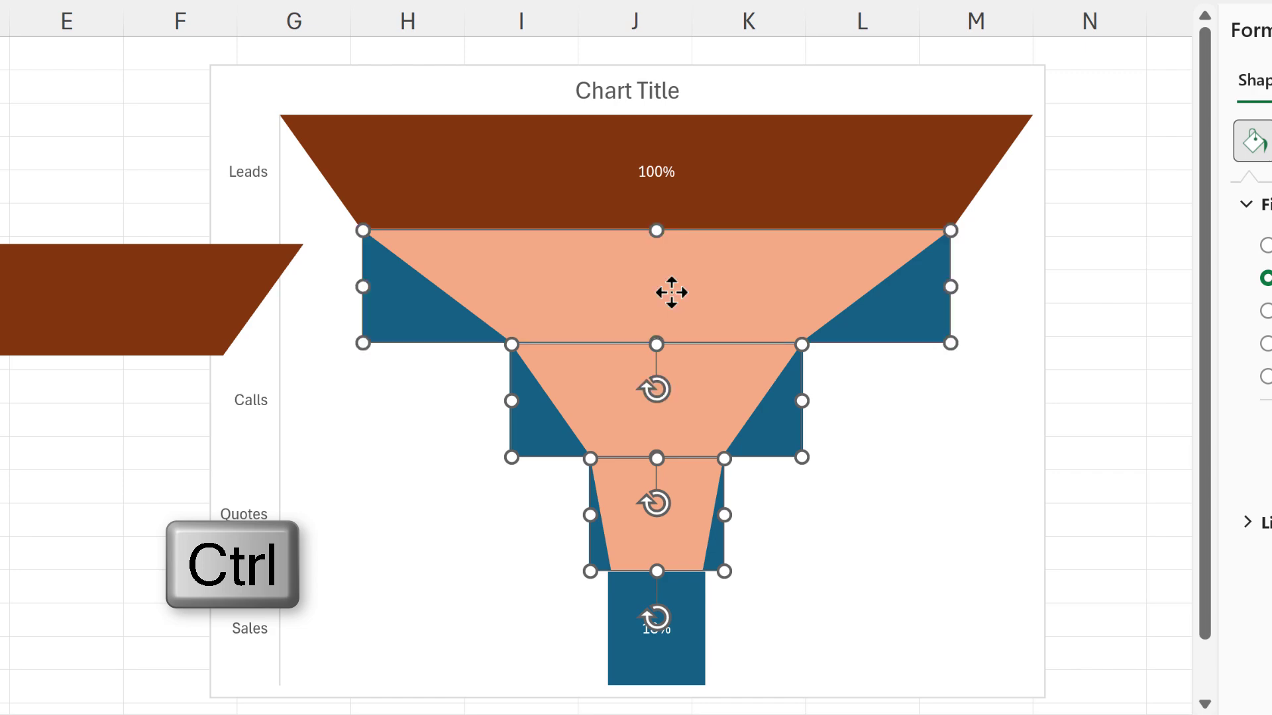
{"action": "left_click_drag", "start_coordinate": [802, 383], "coordinate": [28, 536]}
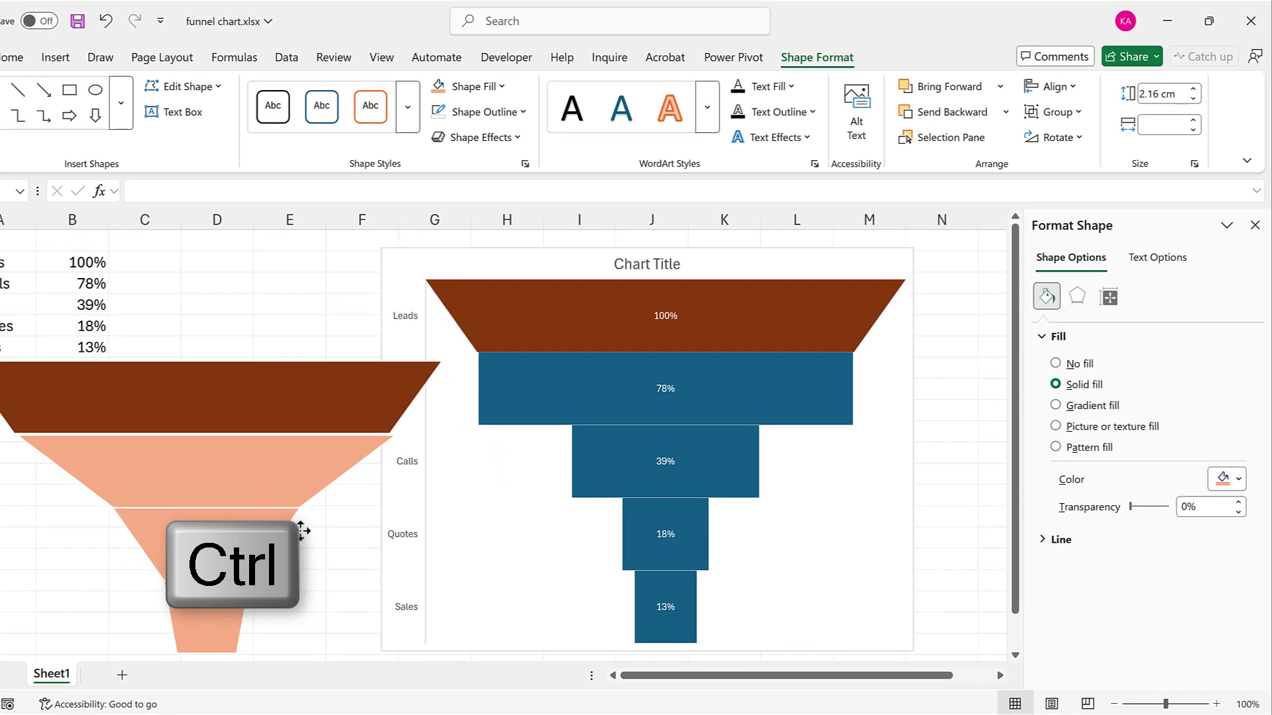
{"action": "left_click", "coordinate": [18, 552]}
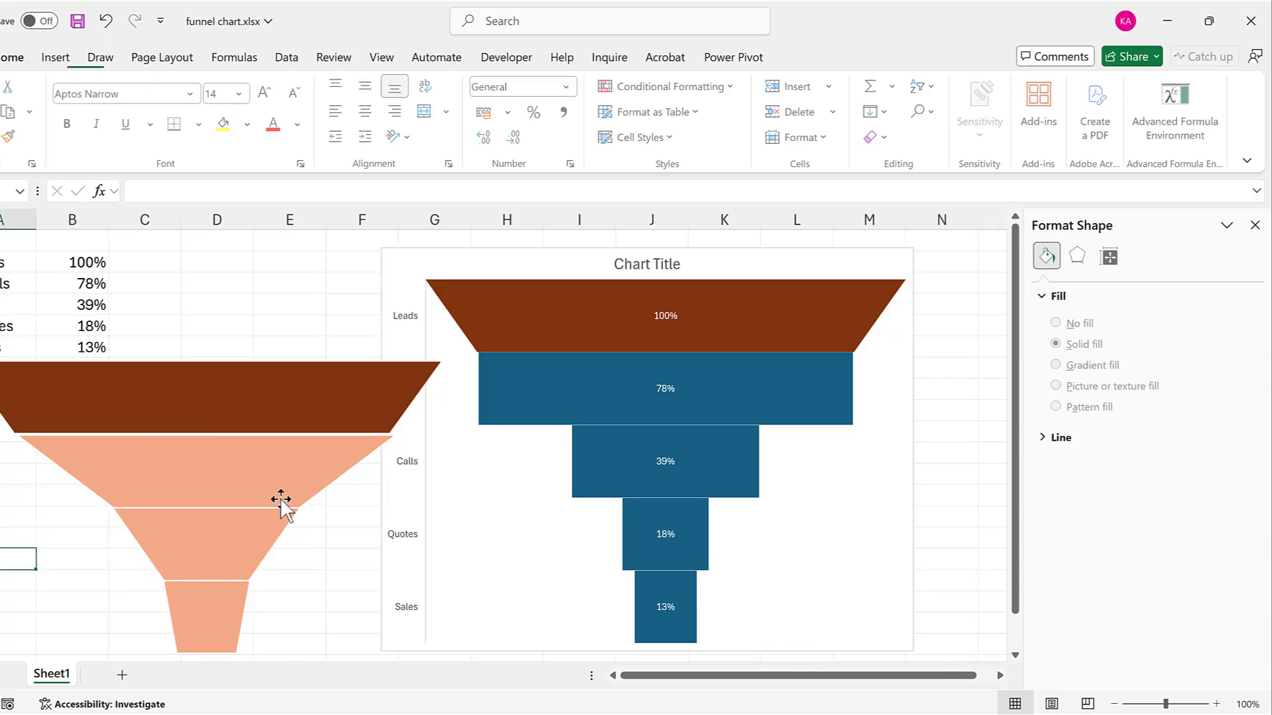
Step: Fill the Emails trapezoid with a darker orange theme shade and the Calls trapezoid with the base orange theme colour
{"action": "left_click", "coordinate": [257, 458]}
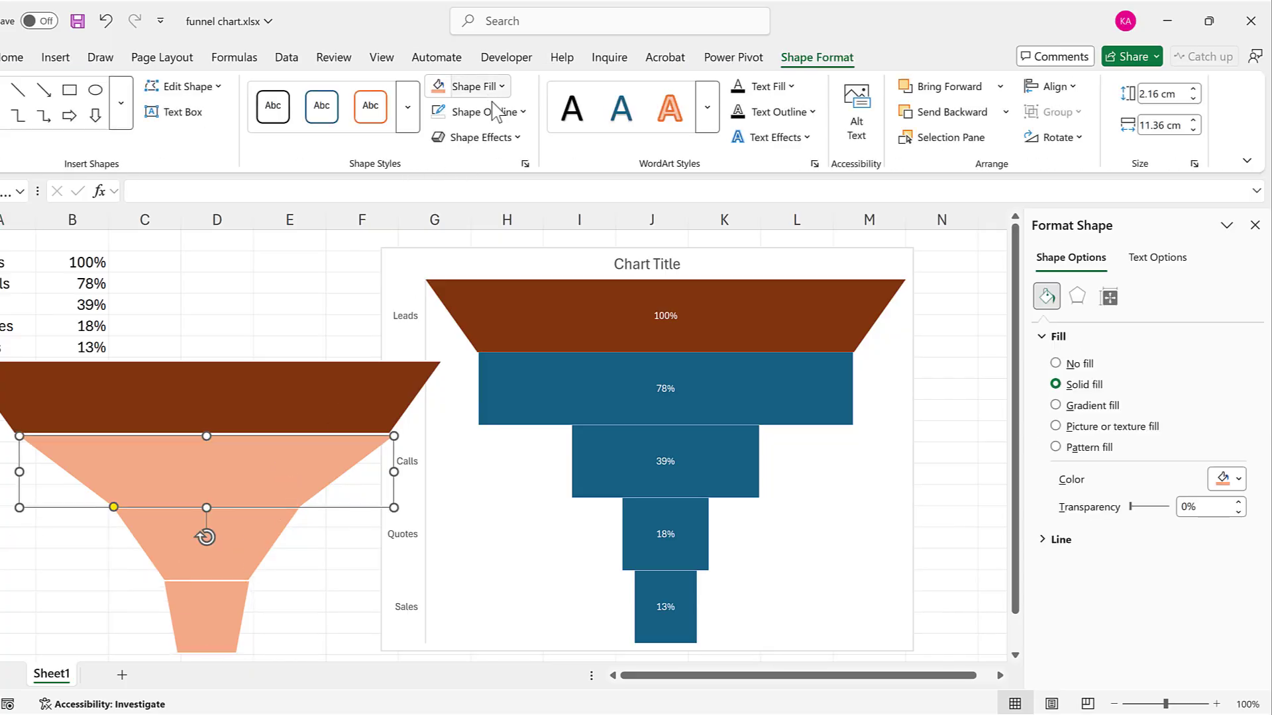
{"action": "left_click", "coordinate": [493, 87]}
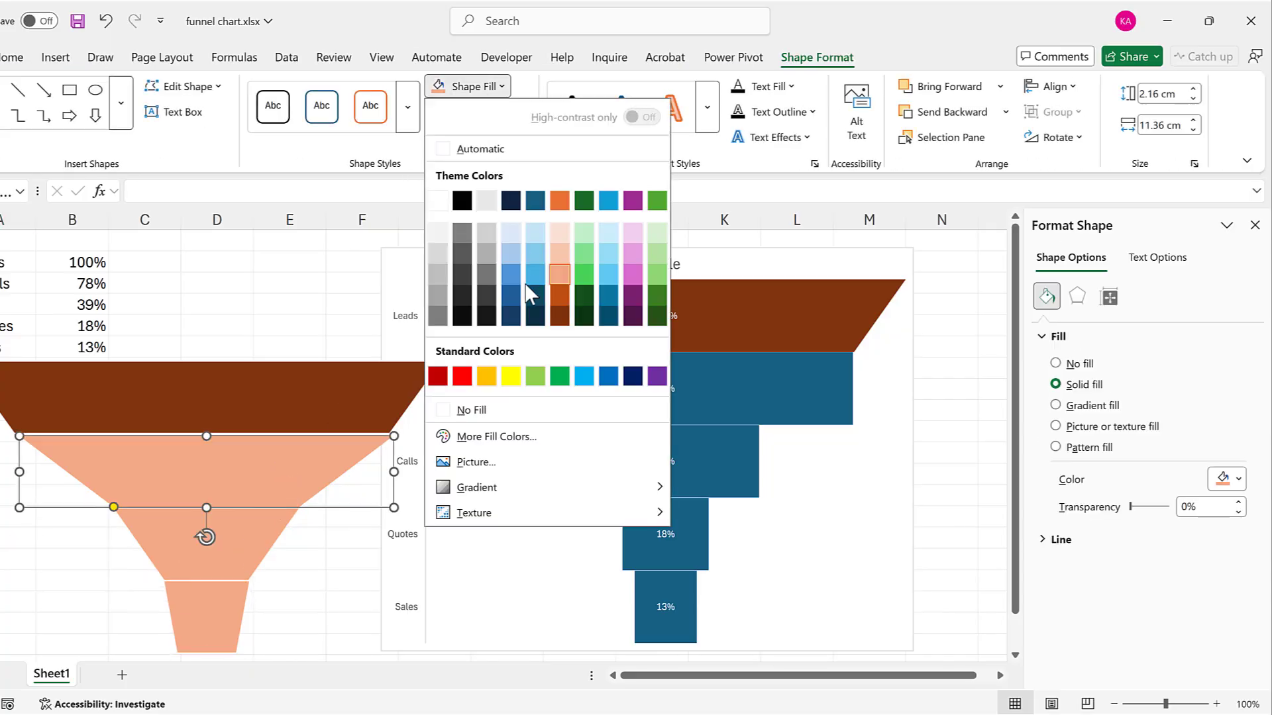
{"action": "left_click", "coordinate": [240, 556]}
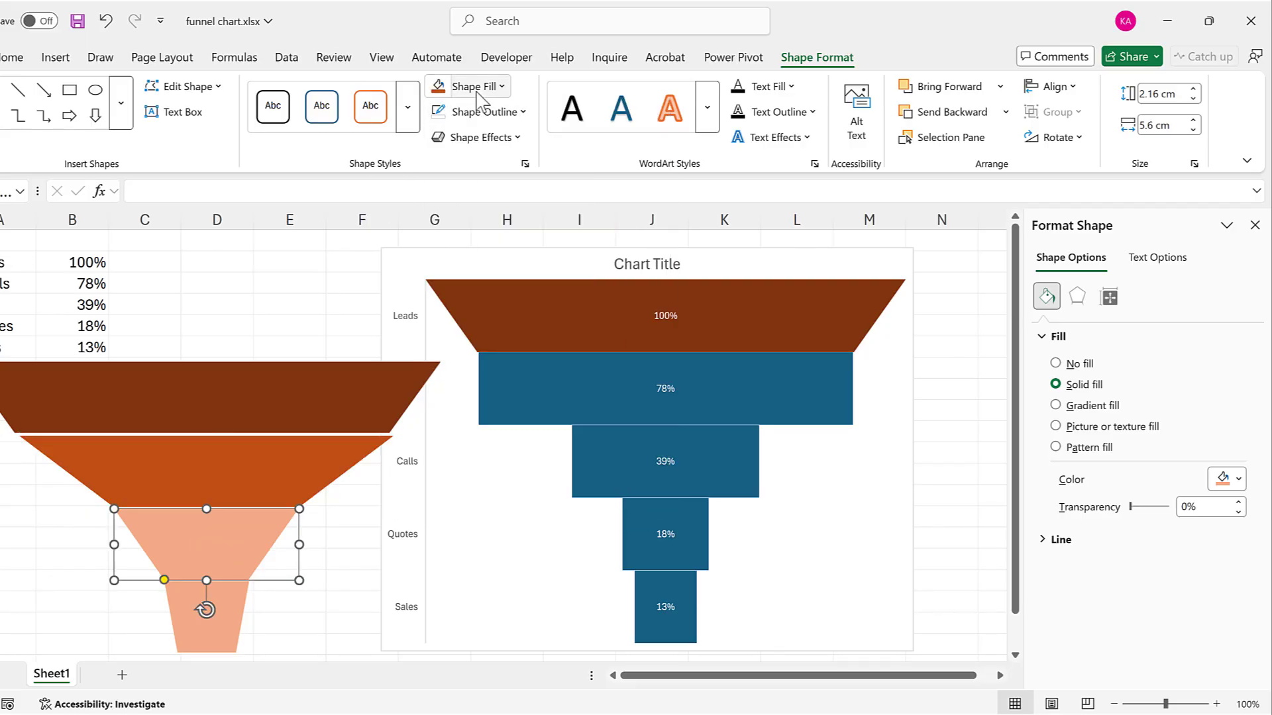
{"action": "left_click", "coordinate": [493, 87]}
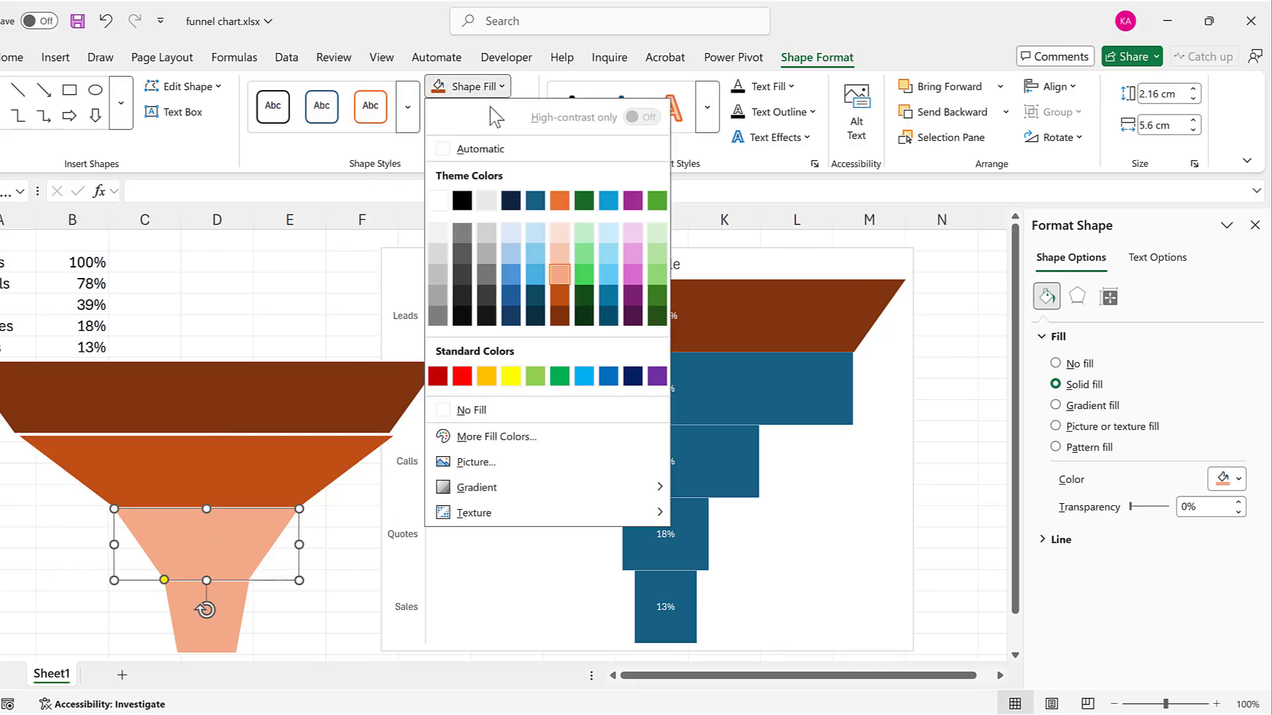
{"action": "left_click", "coordinate": [560, 200]}
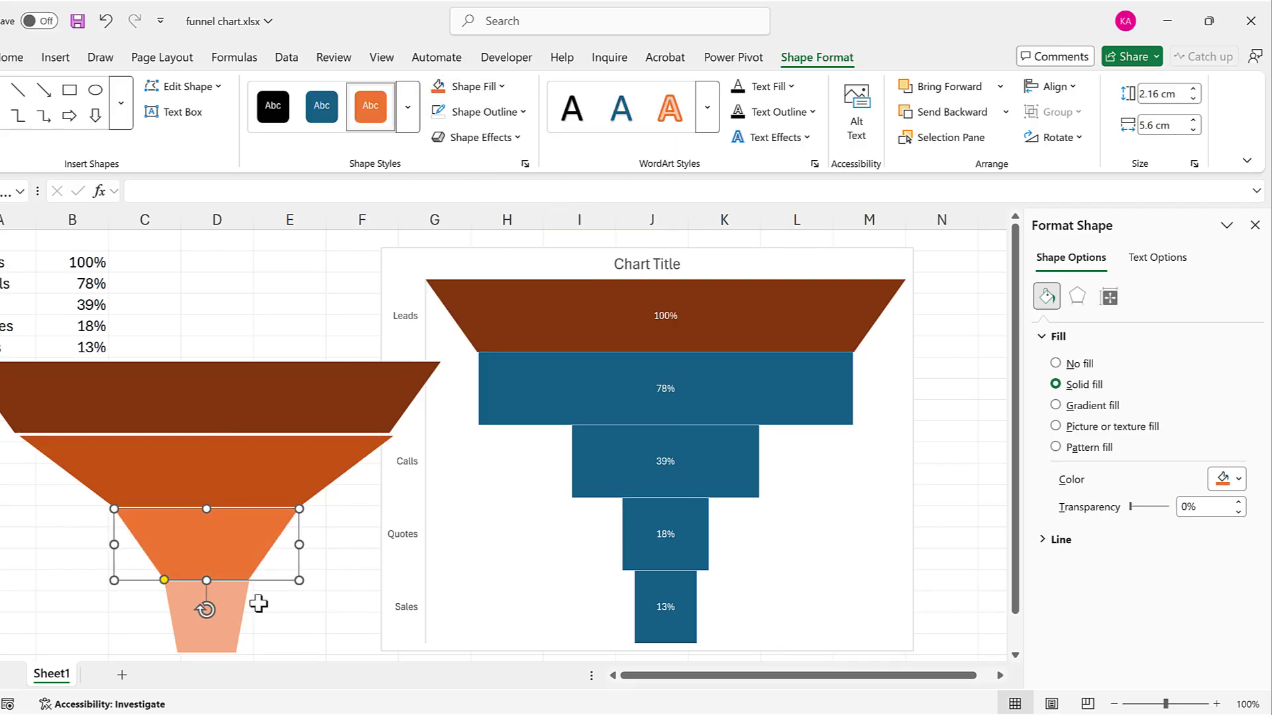
Step: Fill the small Quotes trapezoid with the light orange theme shade
{"action": "left_click", "coordinate": [236, 598]}
{"action": "left_click", "coordinate": [490, 87]}
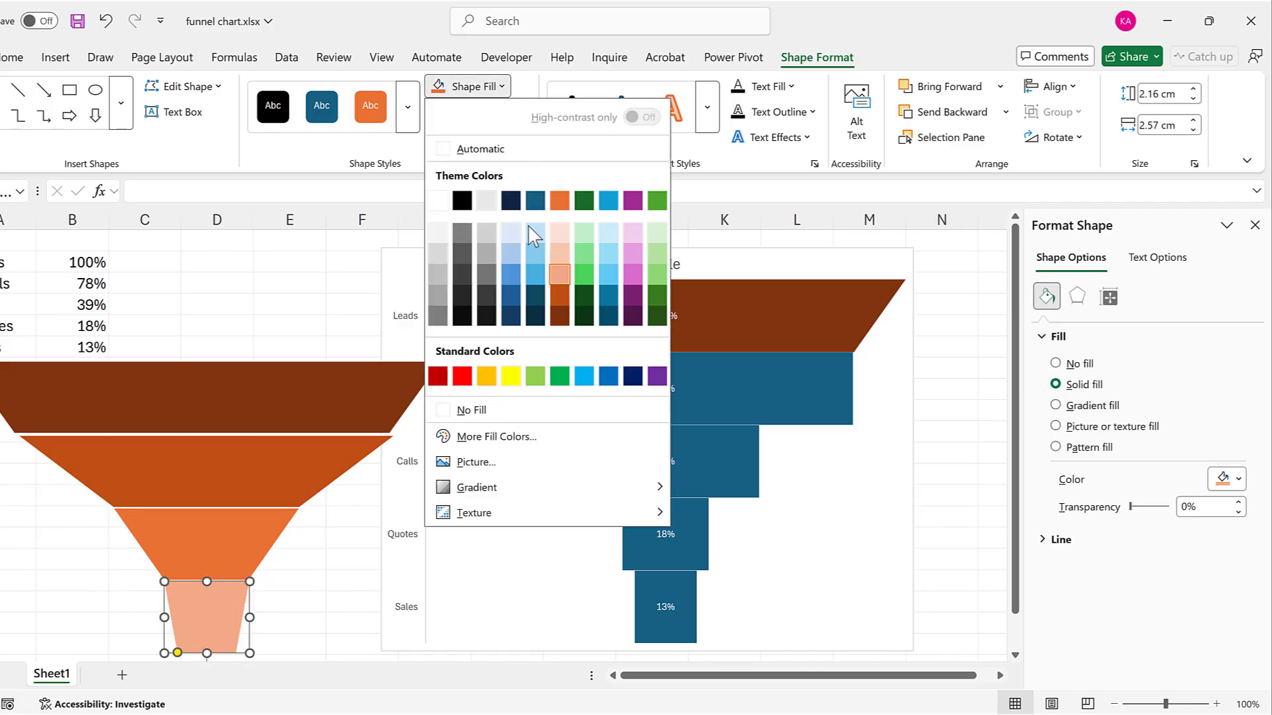
{"action": "left_click", "coordinate": [559, 274]}
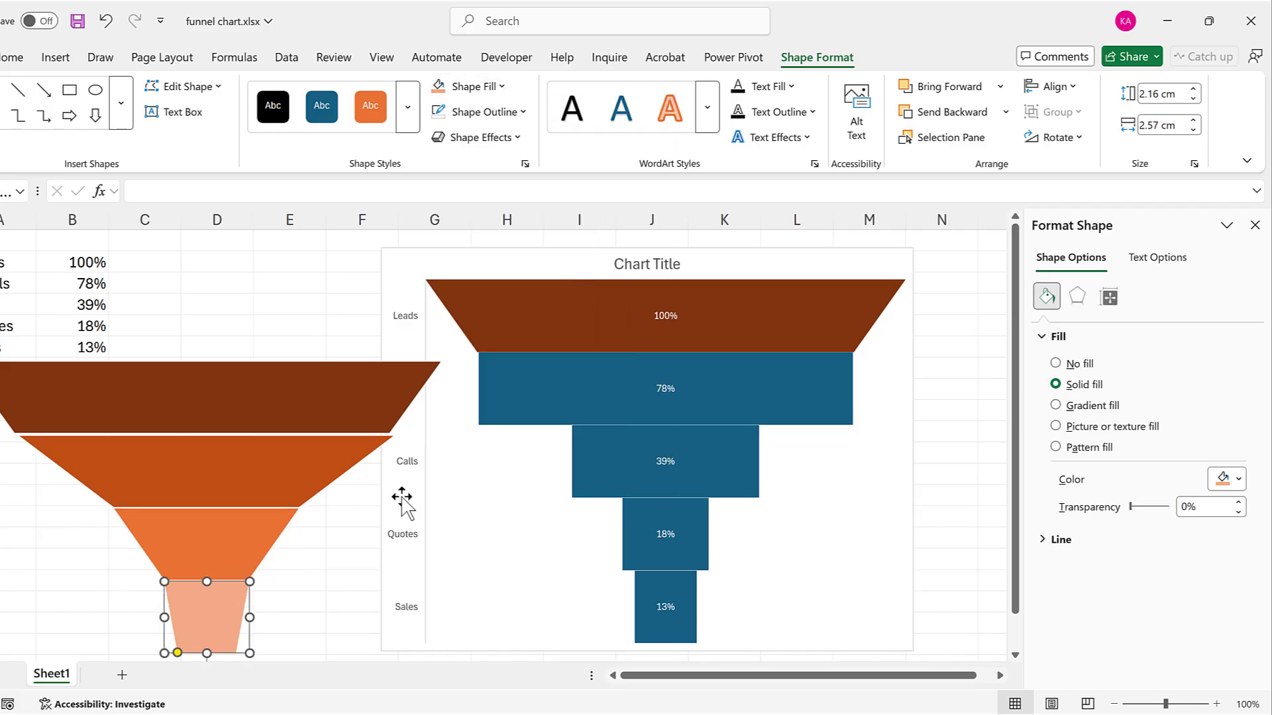
Step: Copy the Emails trapezoid and apply it from the clipboard as the picture fill of the Emails bar only
{"action": "left_click", "coordinate": [258, 466]}
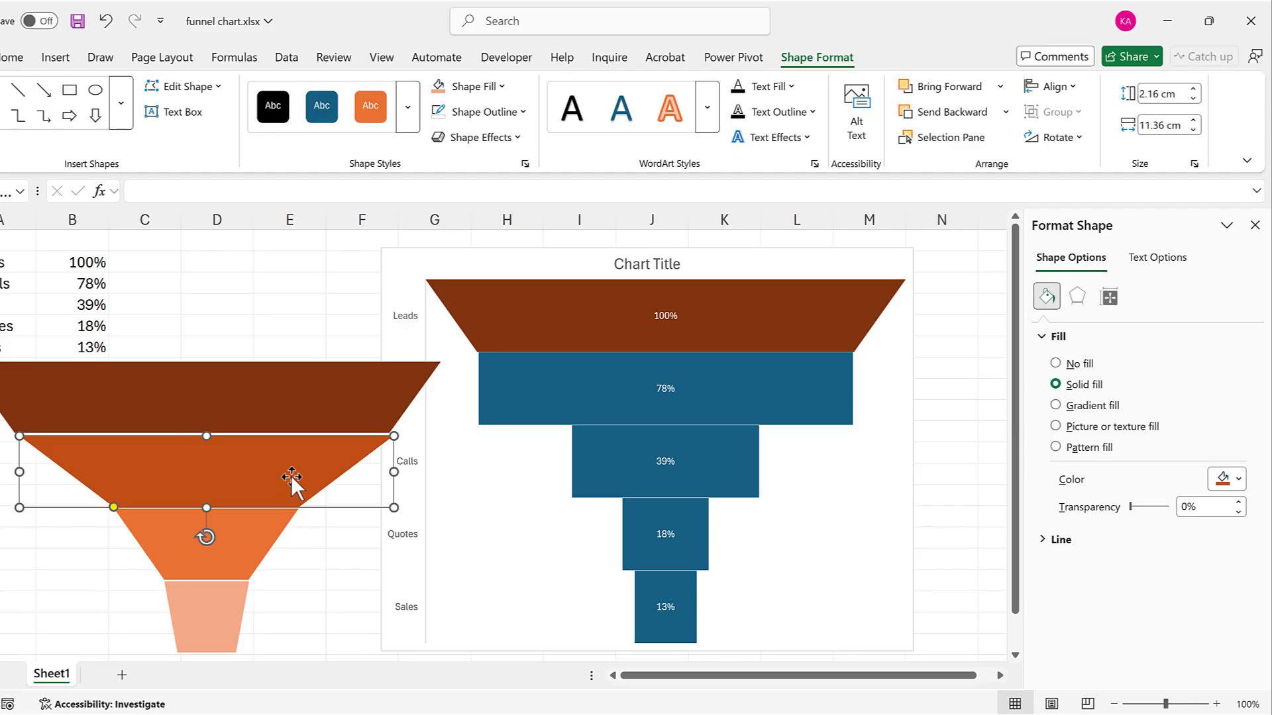
{"action": "key", "text": "ctrl+c"}
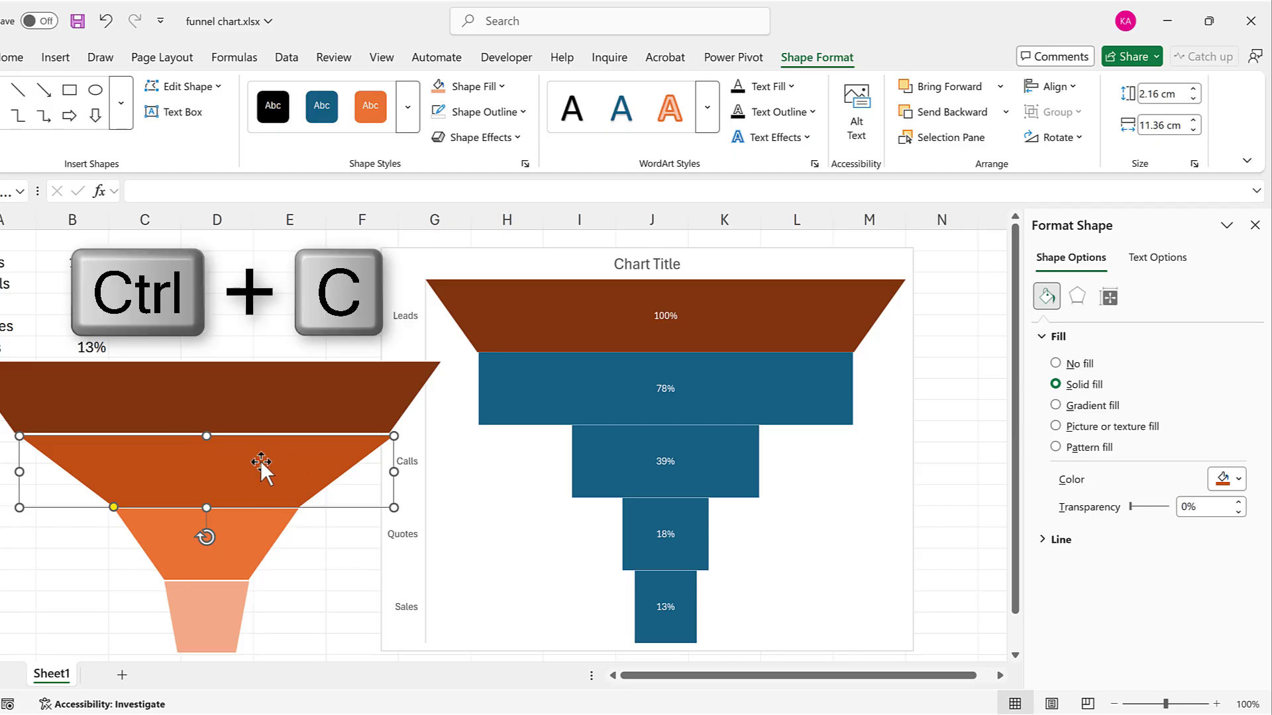
{"action": "left_click", "coordinate": [590, 388]}
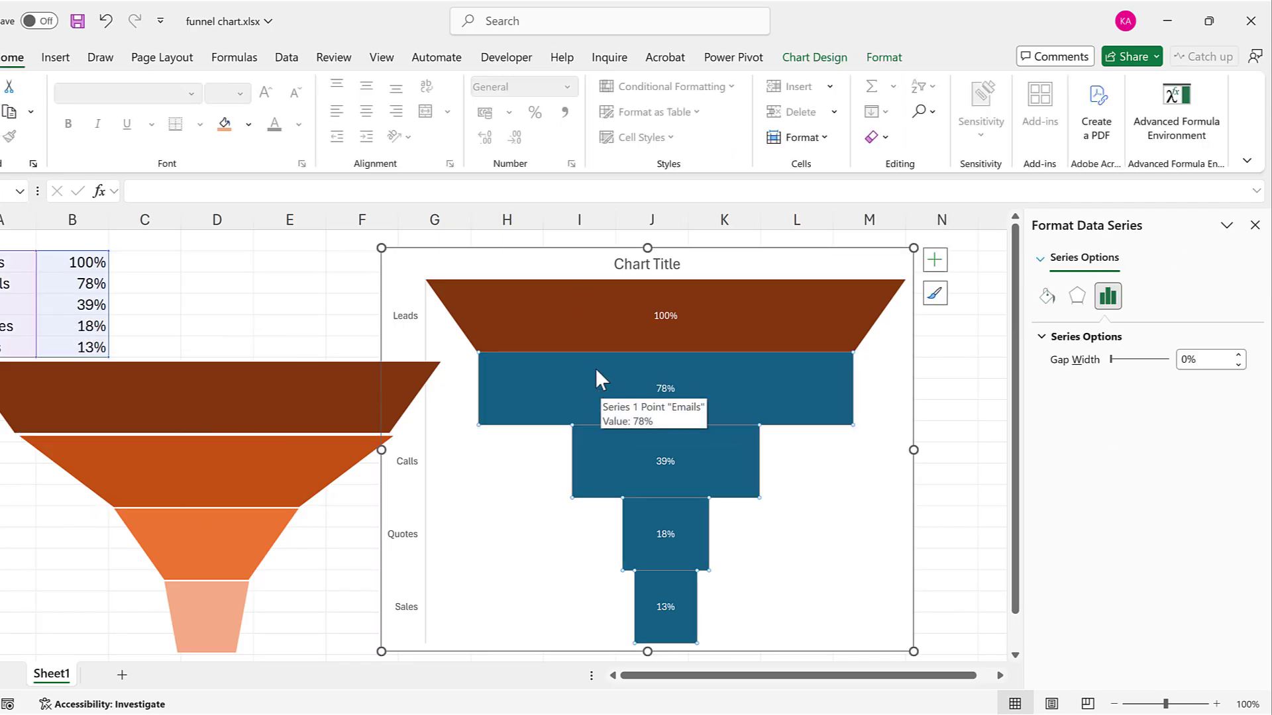
{"action": "left_click", "coordinate": [596, 371]}
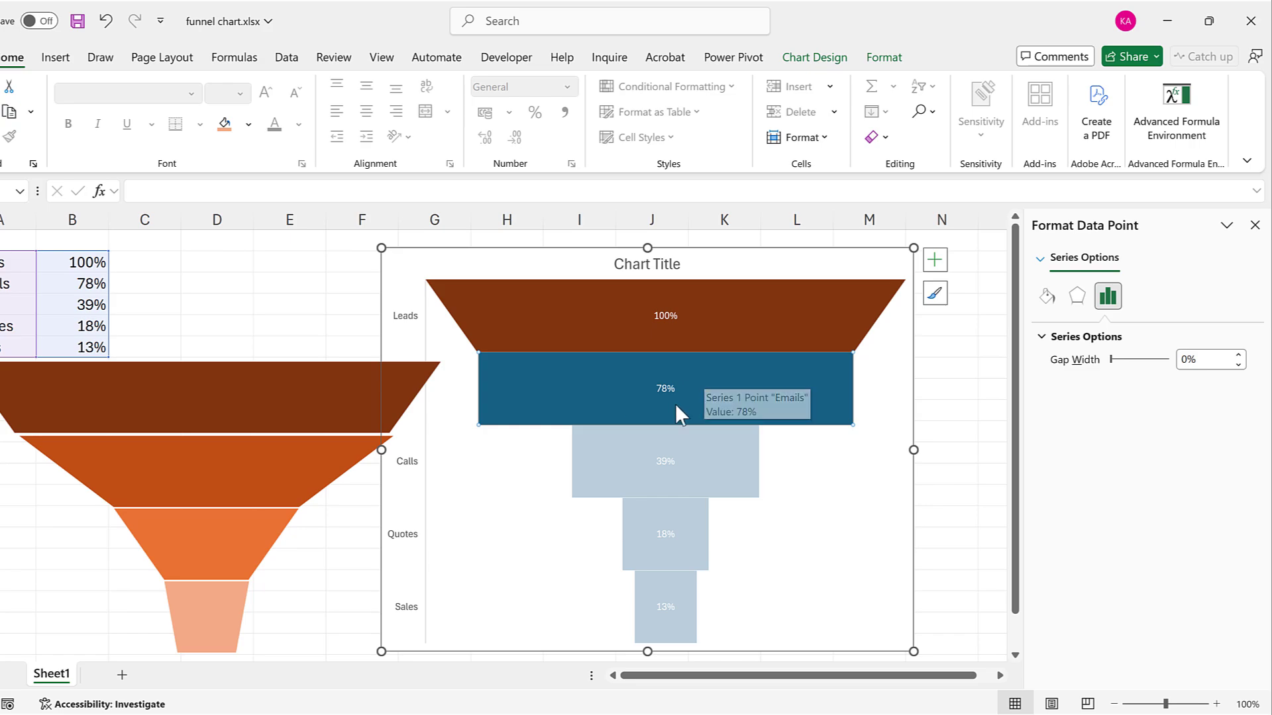
{"action": "left_click", "coordinate": [1047, 298]}
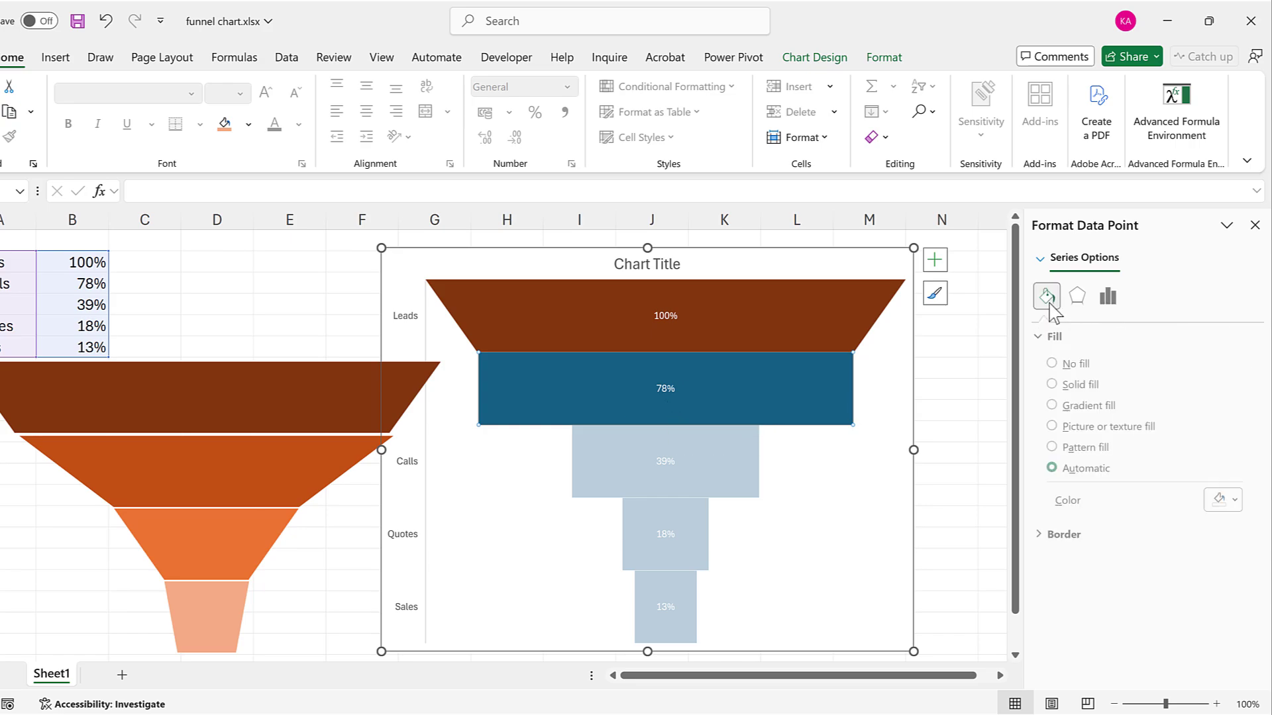
{"action": "left_click", "coordinate": [1102, 427]}
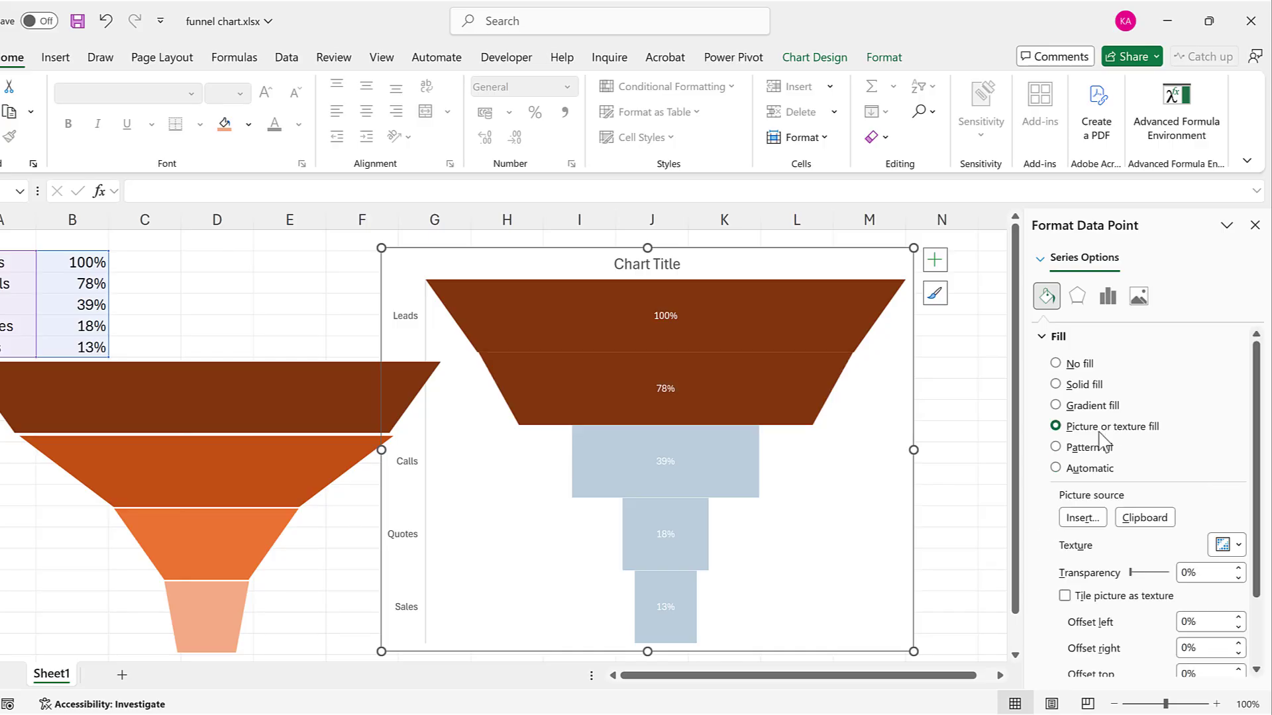
{"action": "left_click", "coordinate": [1153, 519]}
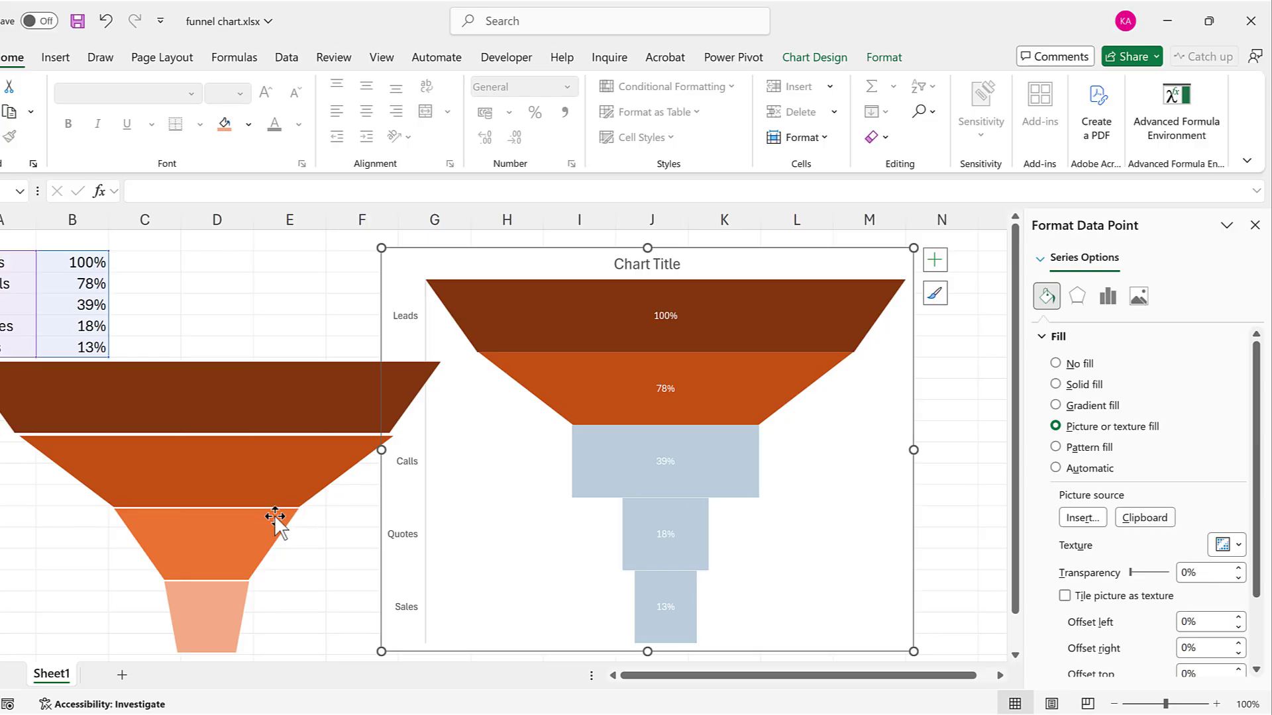
Step: Copy the orange Calls trapezoid and apply it from the clipboard as the picture fill of the Calls bar only
{"action": "left_click", "coordinate": [240, 523]}
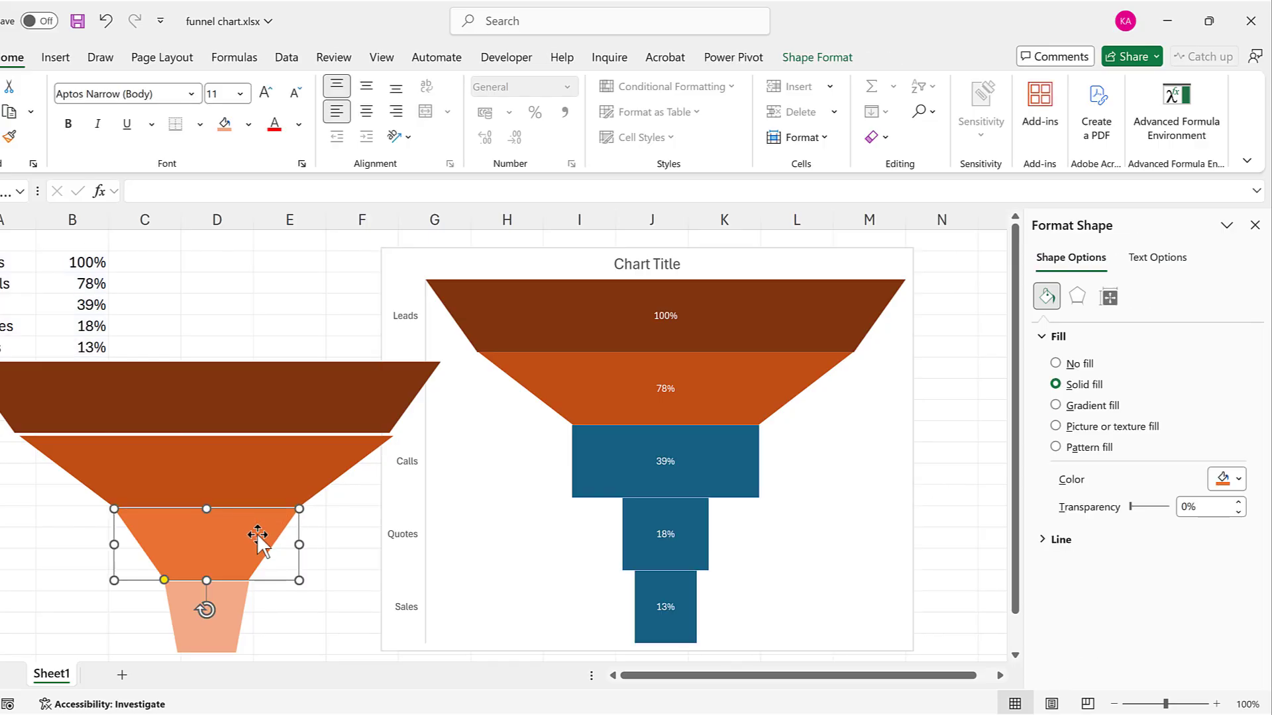
{"action": "key", "text": "ctrl+c"}
{"action": "left_click", "coordinate": [613, 442]}
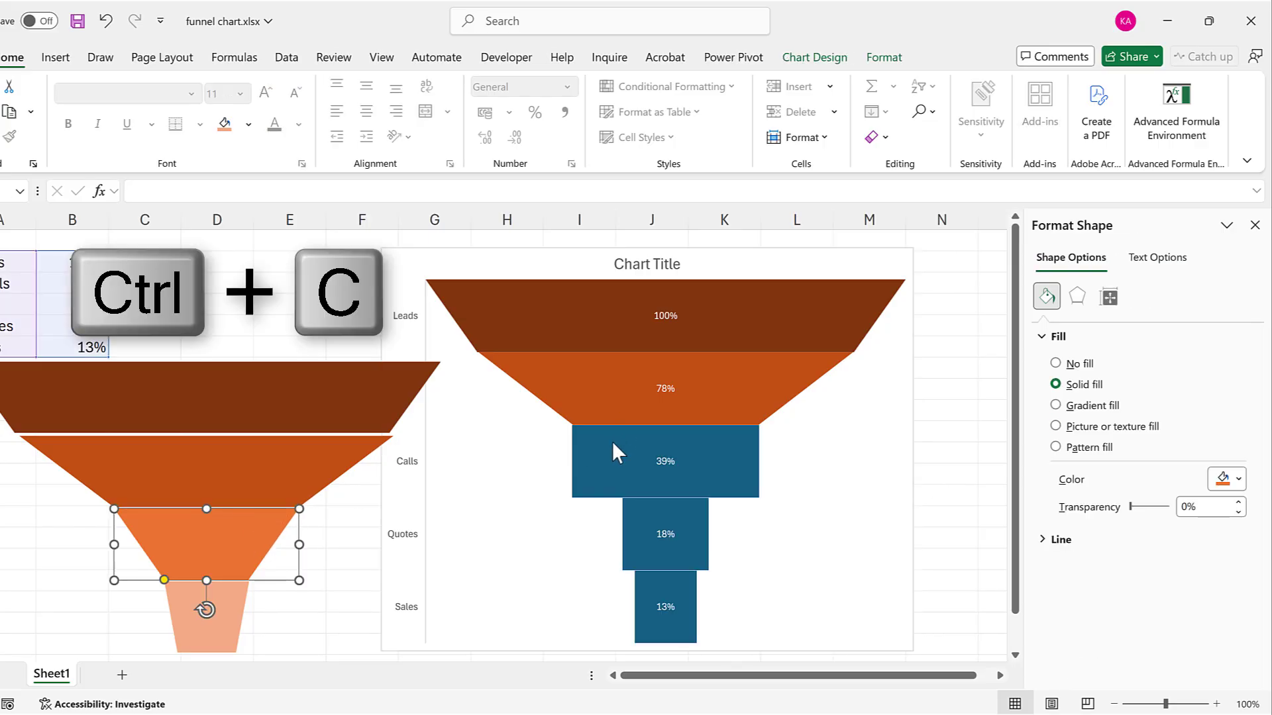
{"action": "left_click", "coordinate": [713, 457]}
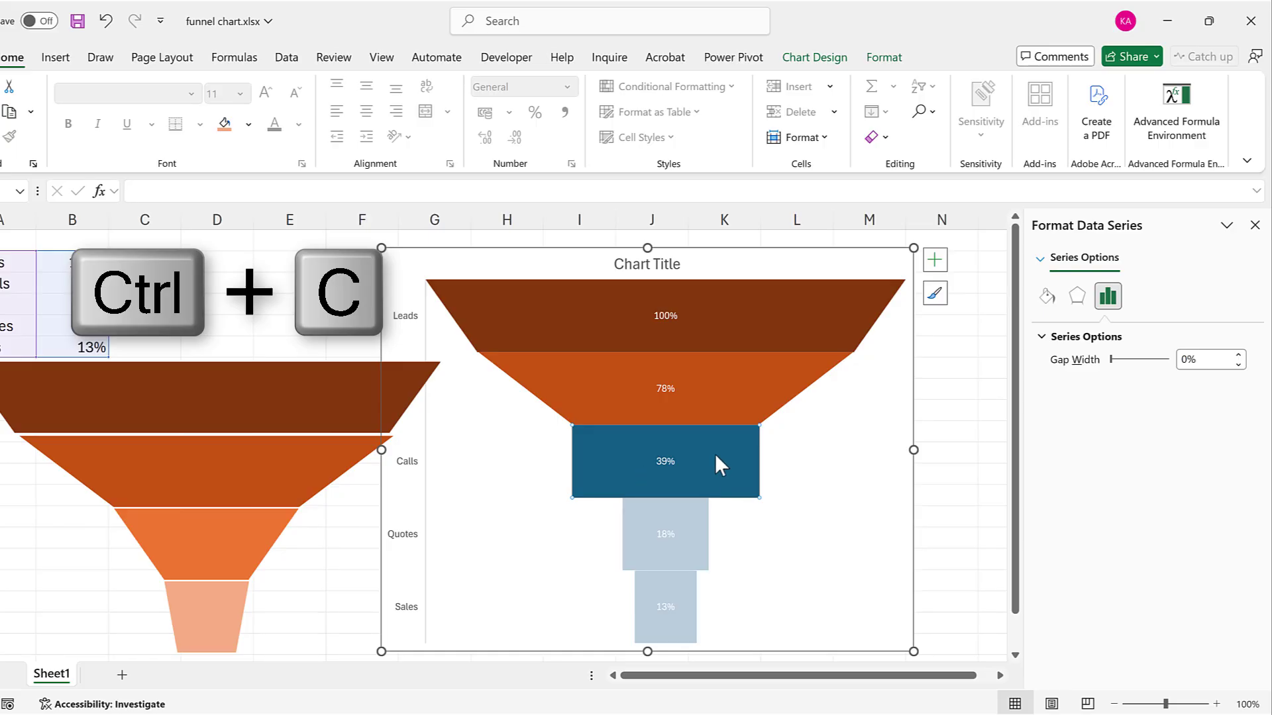
{"action": "left_click", "coordinate": [1046, 296]}
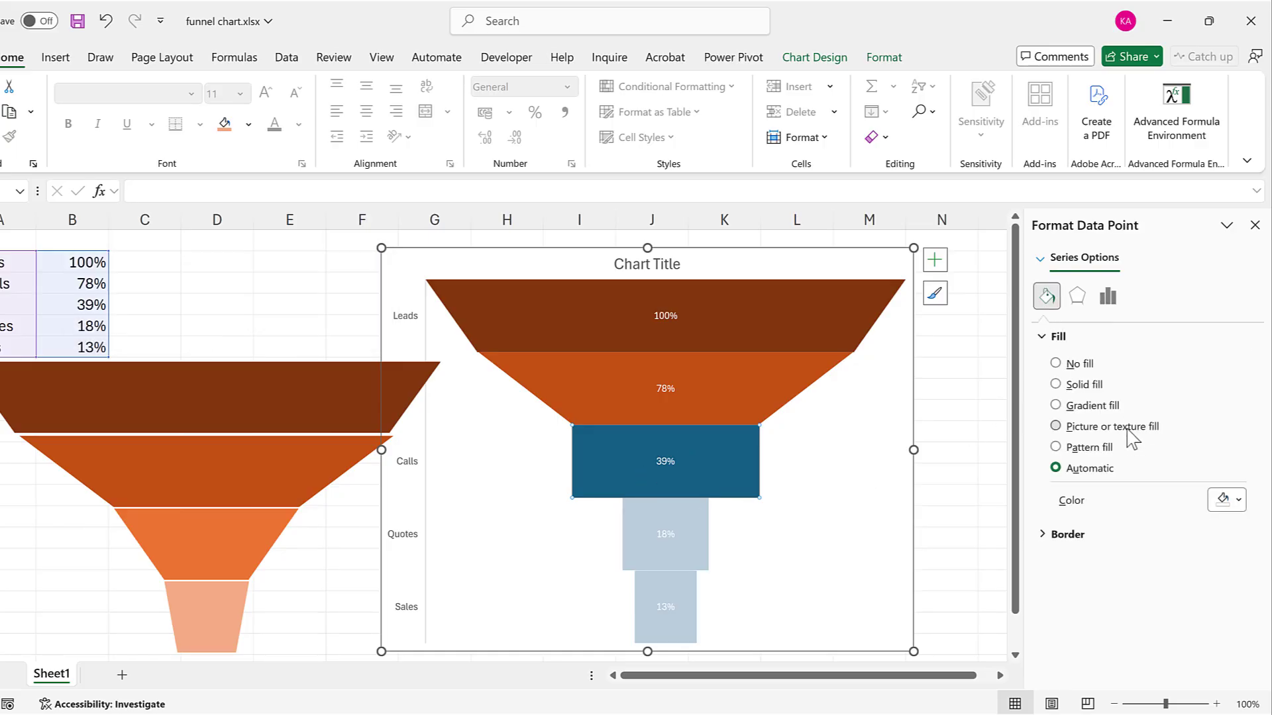
{"action": "left_click", "coordinate": [1057, 427]}
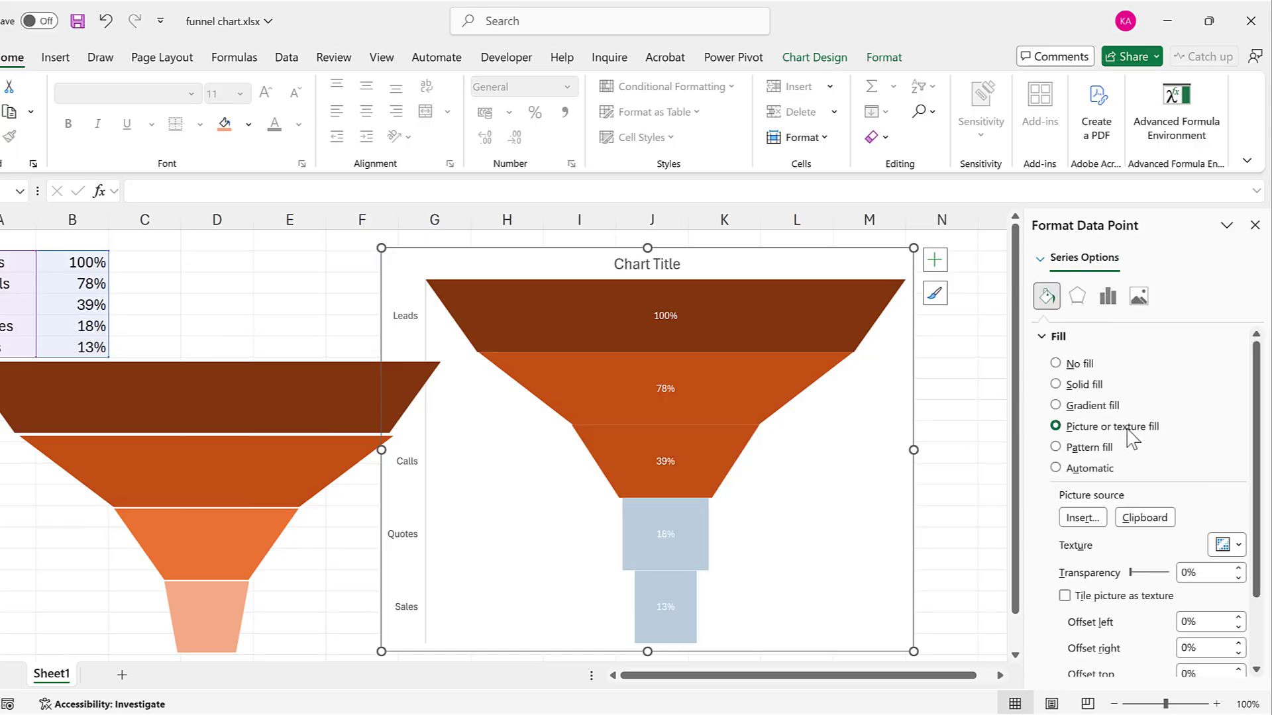
{"action": "left_click", "coordinate": [1140, 522]}
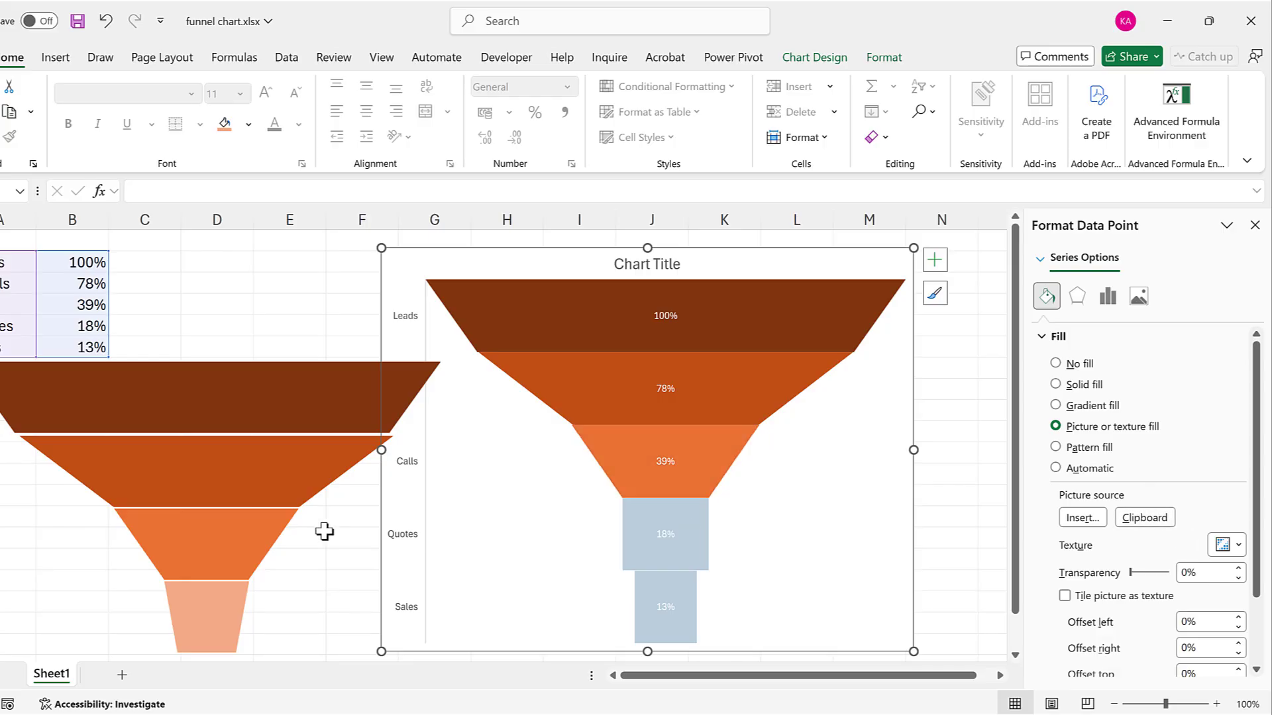
Step: Copy the light orange Quotes trapezoid and apply it from the clipboard as the picture fill of the Quotes bar only
{"action": "left_click", "coordinate": [212, 600]}
{"action": "key", "text": "ctrl+c"}
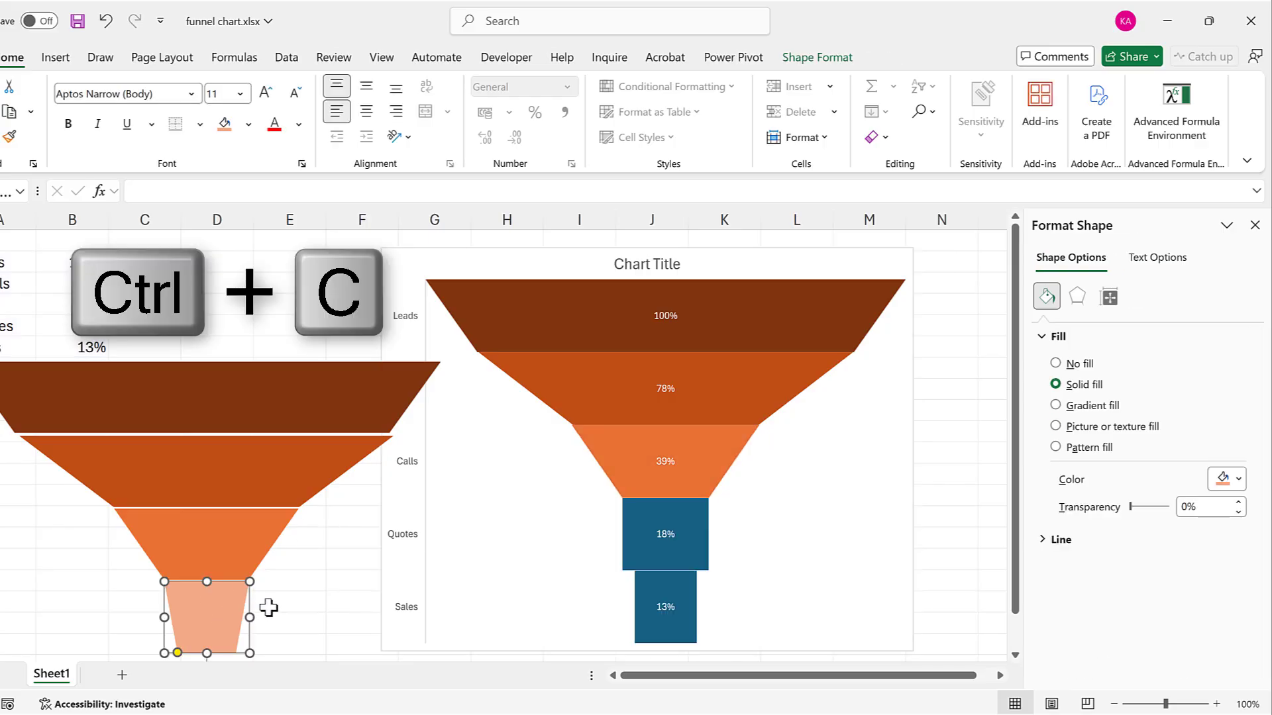
{"action": "left_click", "coordinate": [642, 520]}
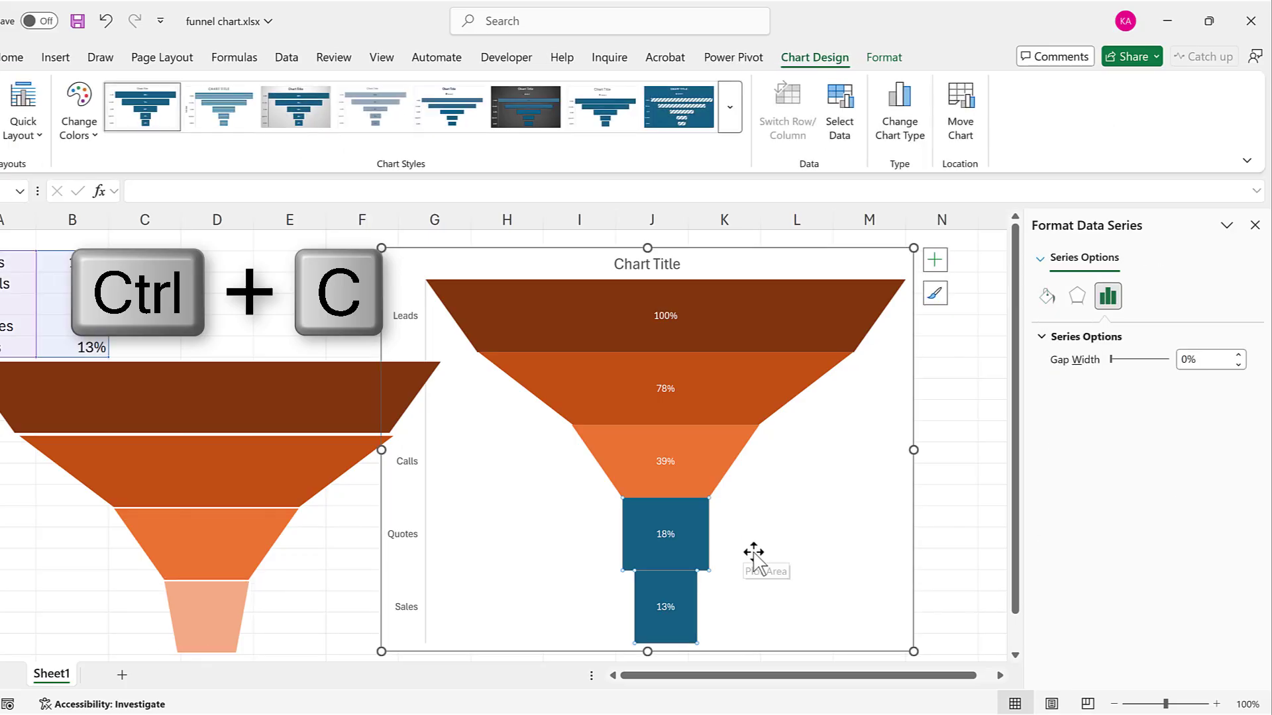
{"action": "left_click", "coordinate": [638, 521]}
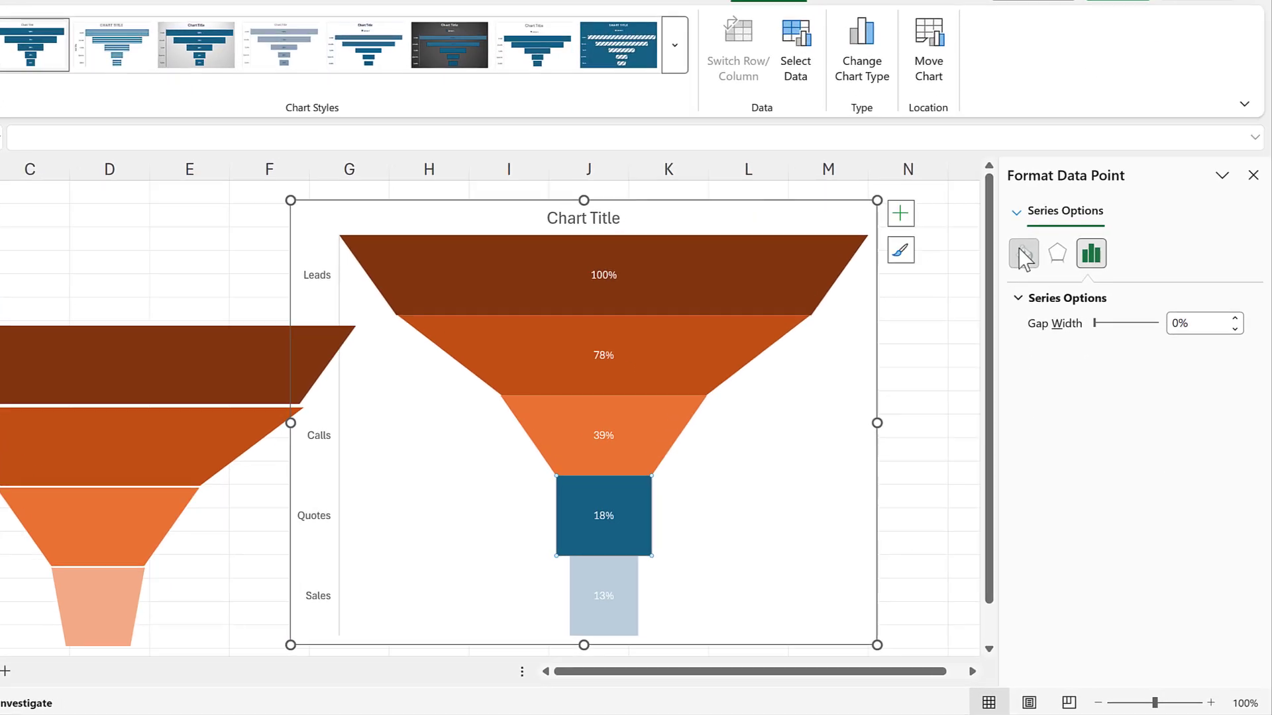
{"action": "left_click", "coordinate": [1047, 296]}
{"action": "left_click", "coordinate": [1037, 349]}
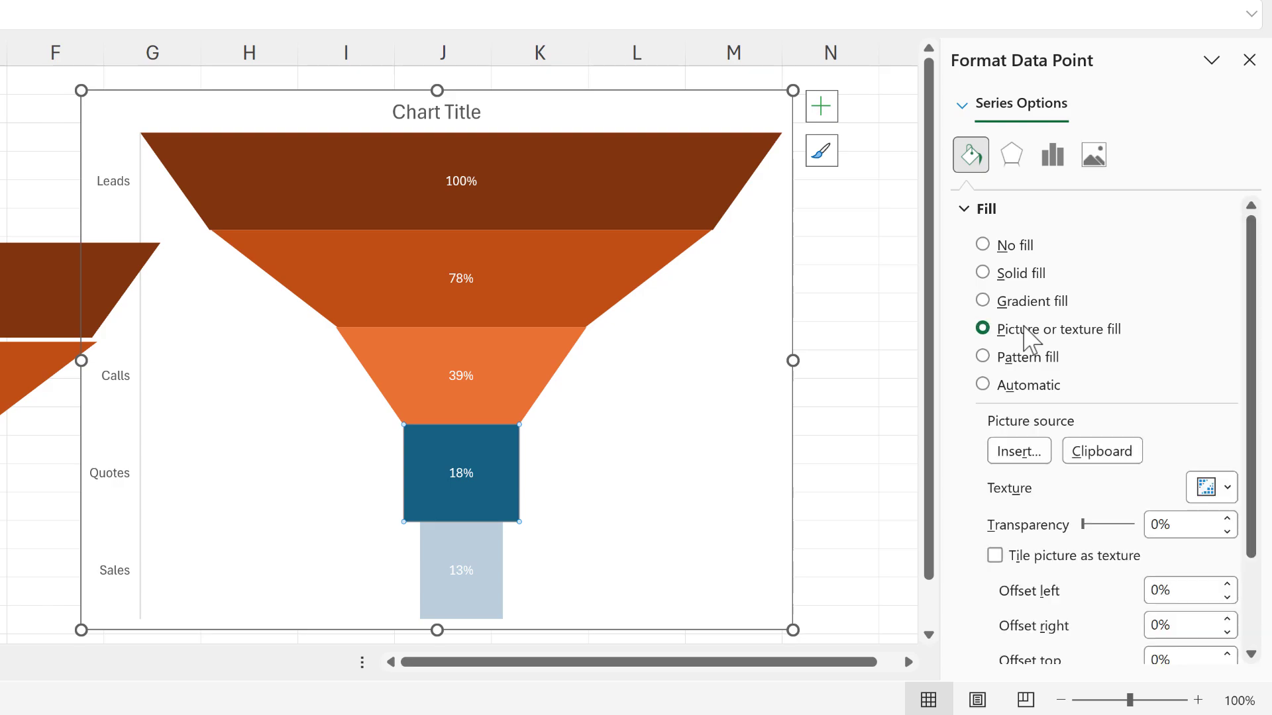
{"action": "left_click", "coordinate": [1089, 461]}
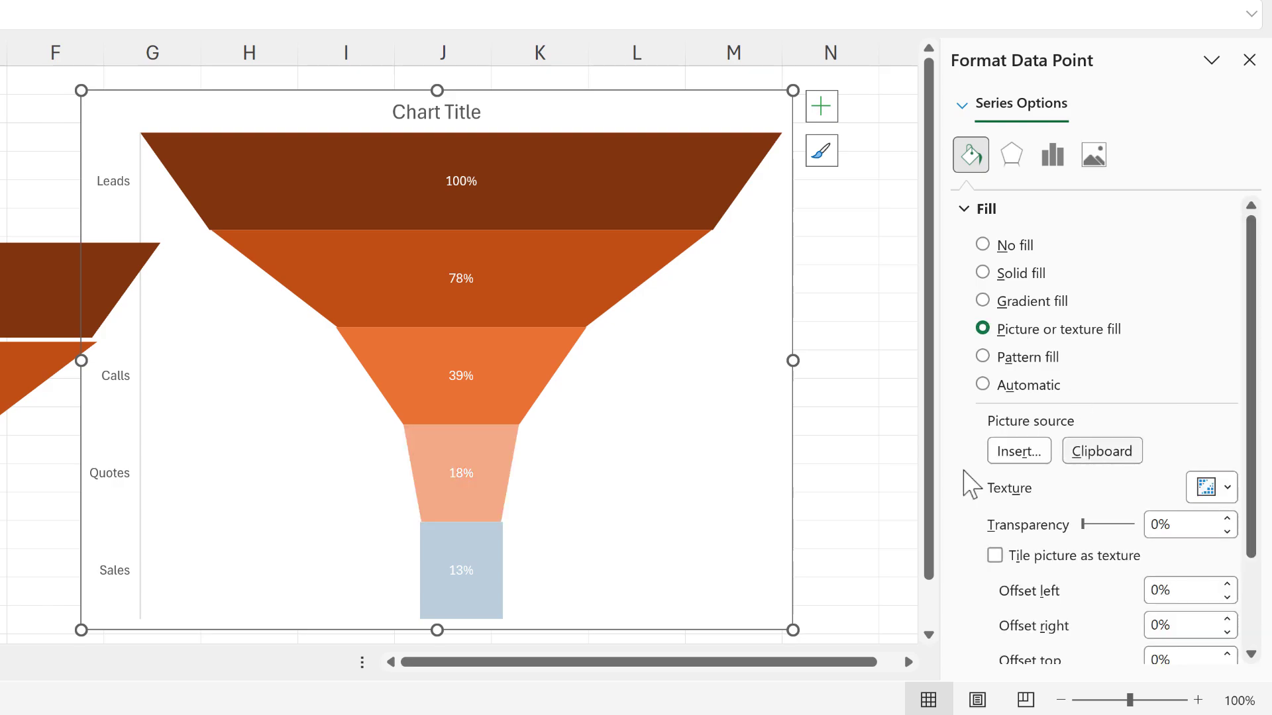
Step: Fill the Sales bar only with the lightest orange theme shade
{"action": "left_click", "coordinate": [475, 553]}
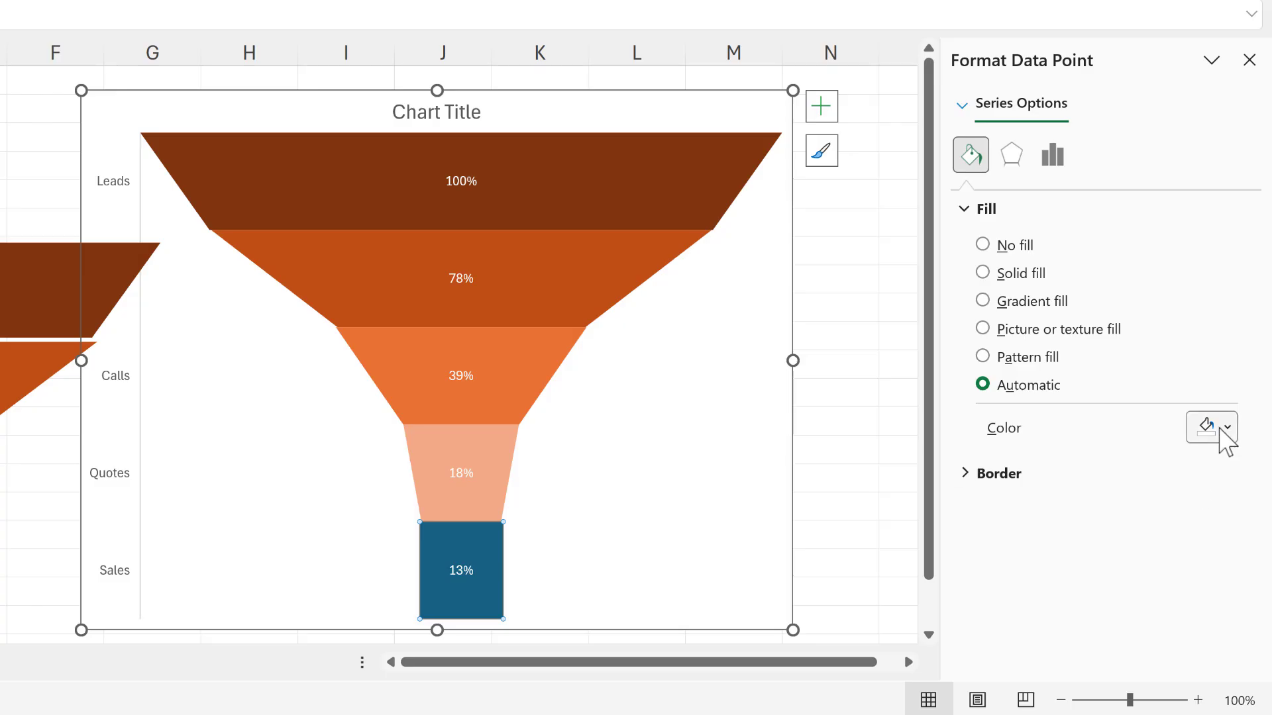
{"action": "left_click", "coordinate": [1227, 427]}
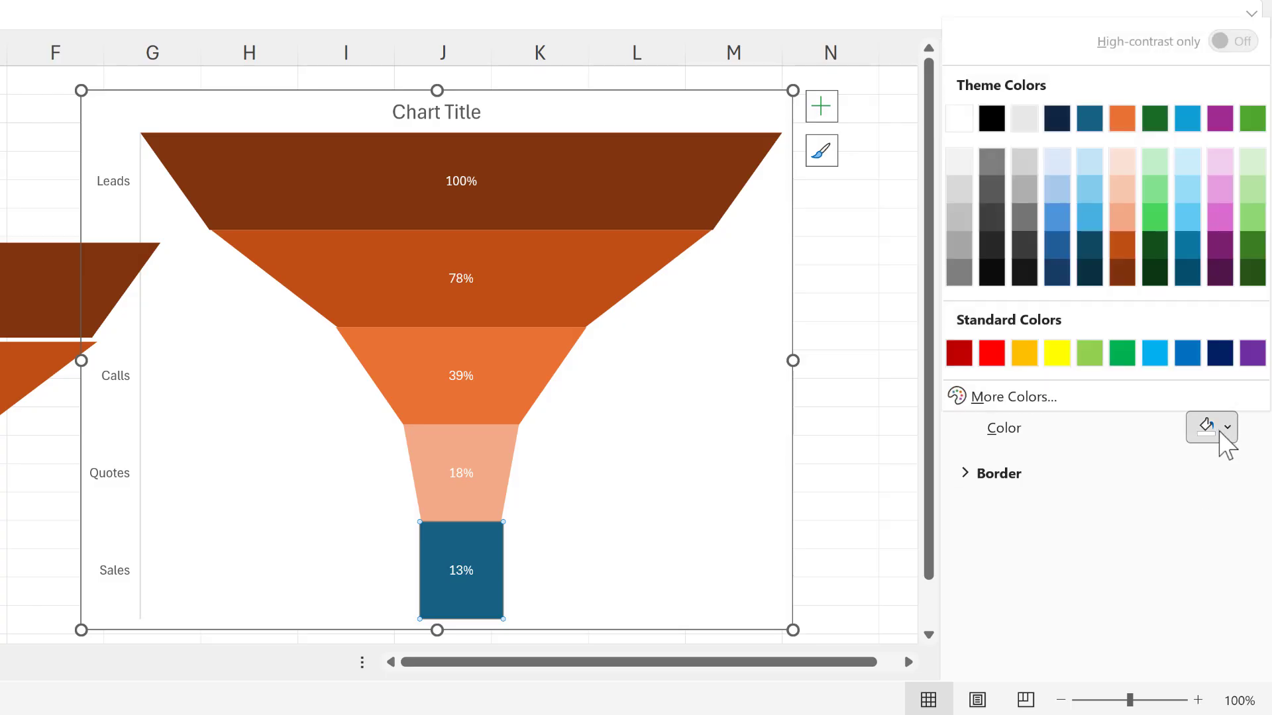
{"action": "left_click", "coordinate": [1123, 164]}
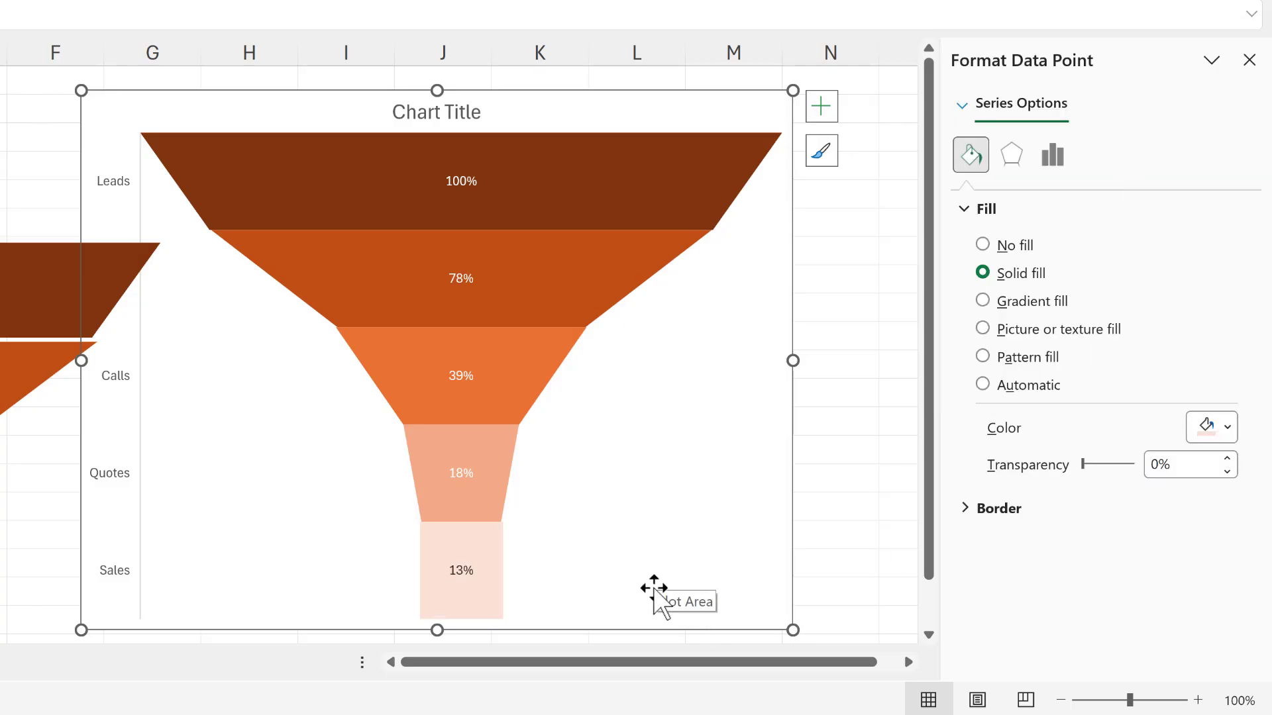
Step: Add the category name to all funnel data labels and separate it from the value with a new line
{"action": "left_click", "coordinate": [468, 188]}
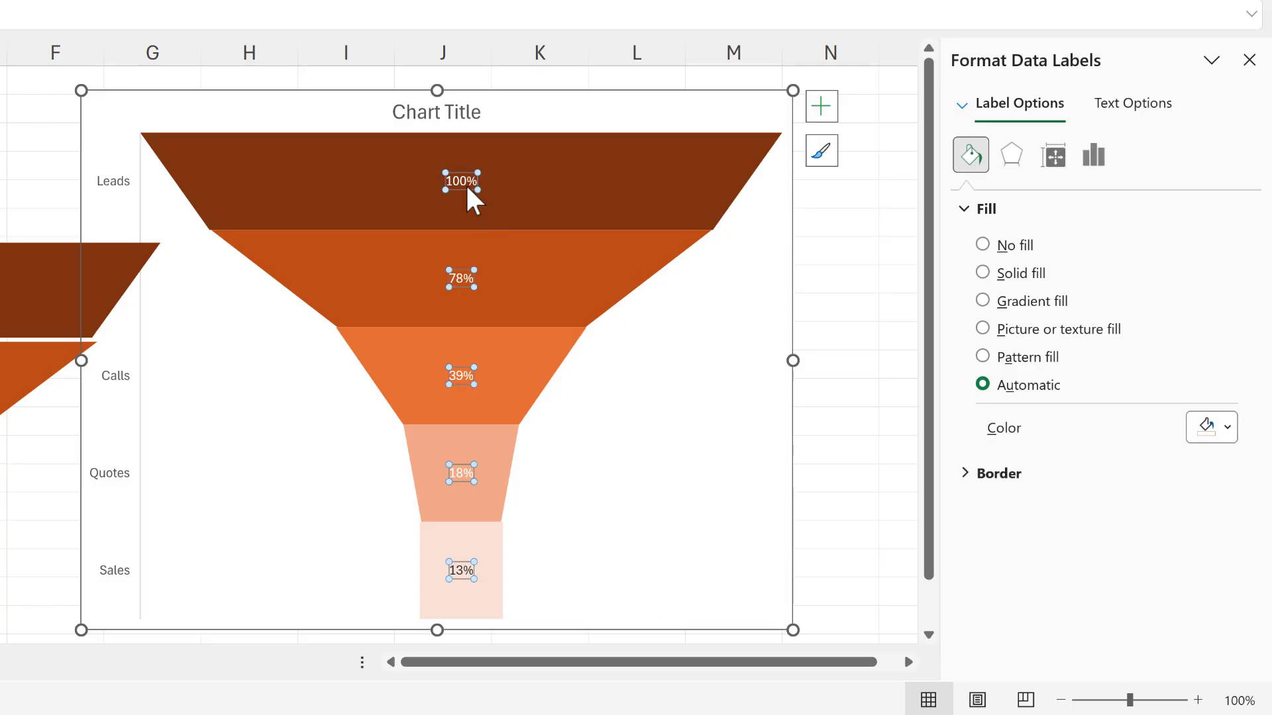
{"action": "left_click", "coordinate": [1103, 157]}
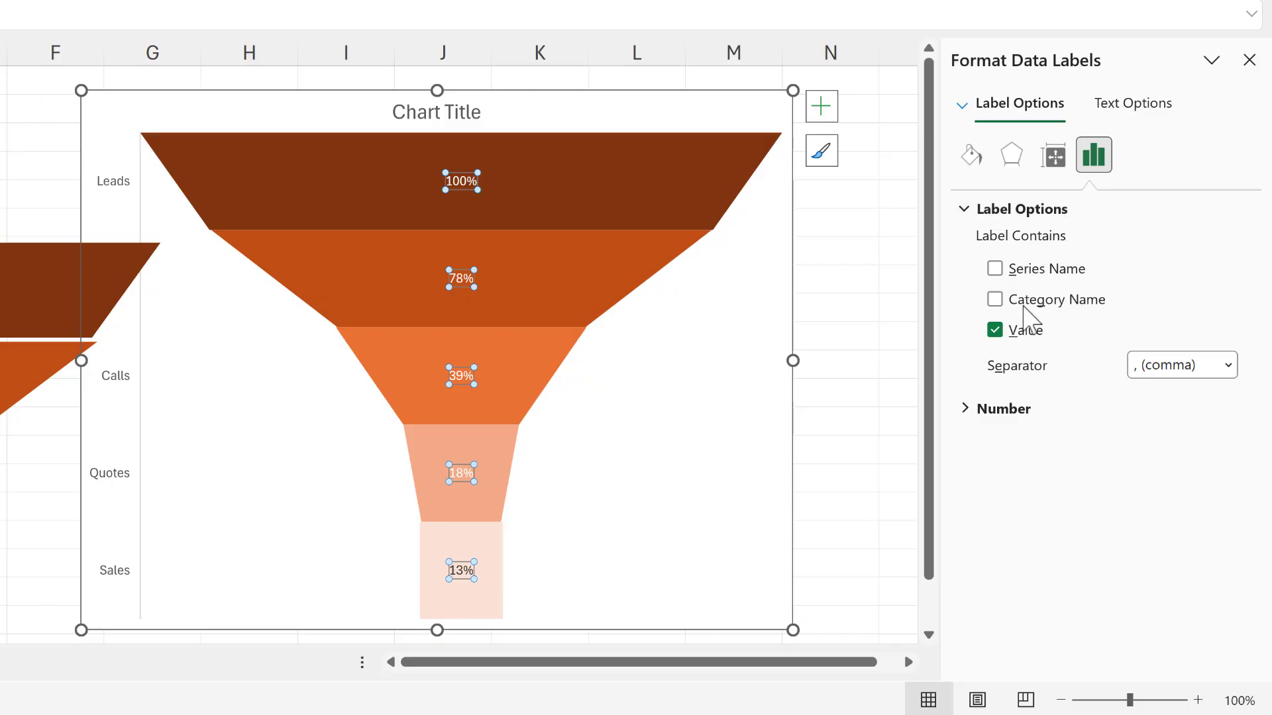
{"action": "left_click", "coordinate": [995, 301]}
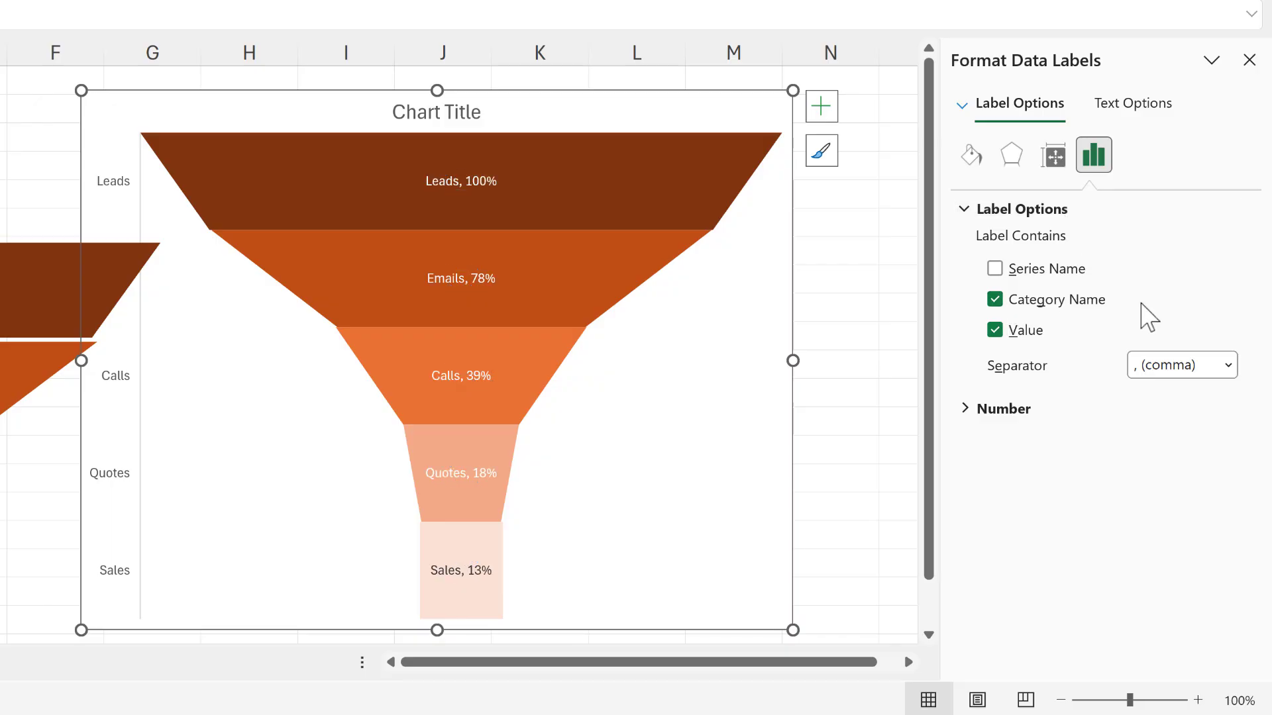
{"action": "left_click", "coordinate": [1228, 365]}
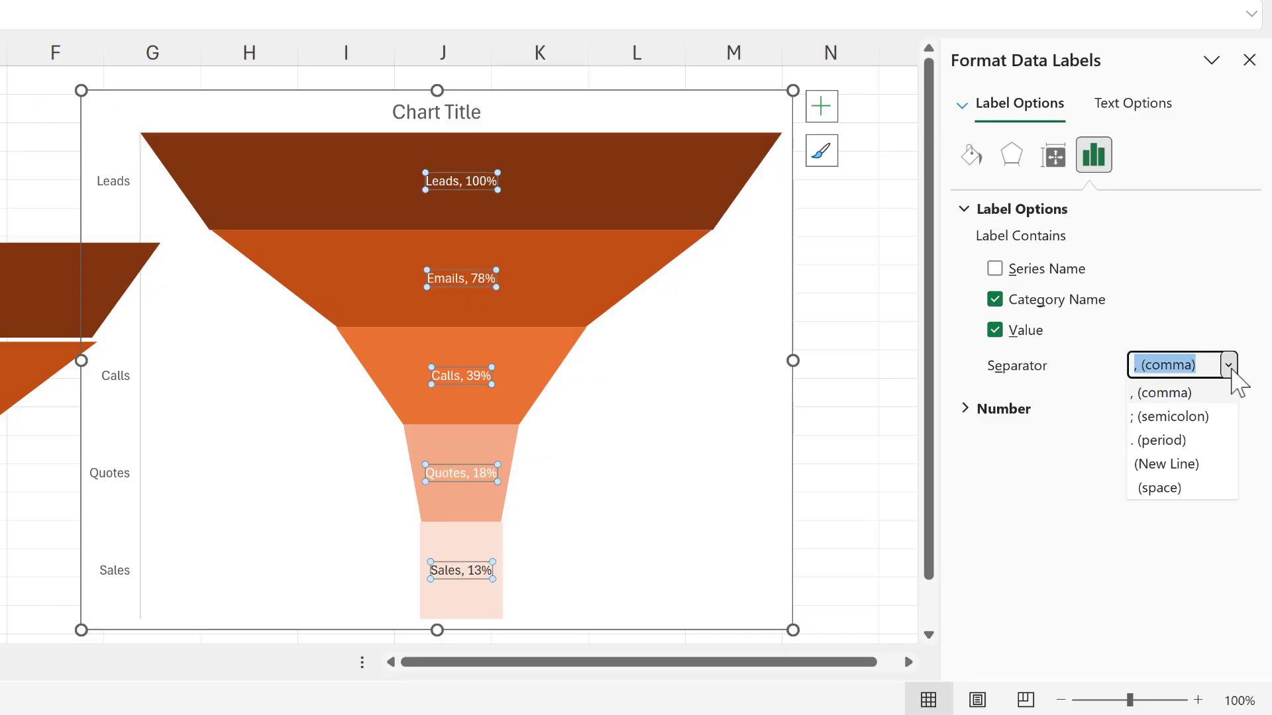
{"action": "left_click", "coordinate": [1167, 464]}
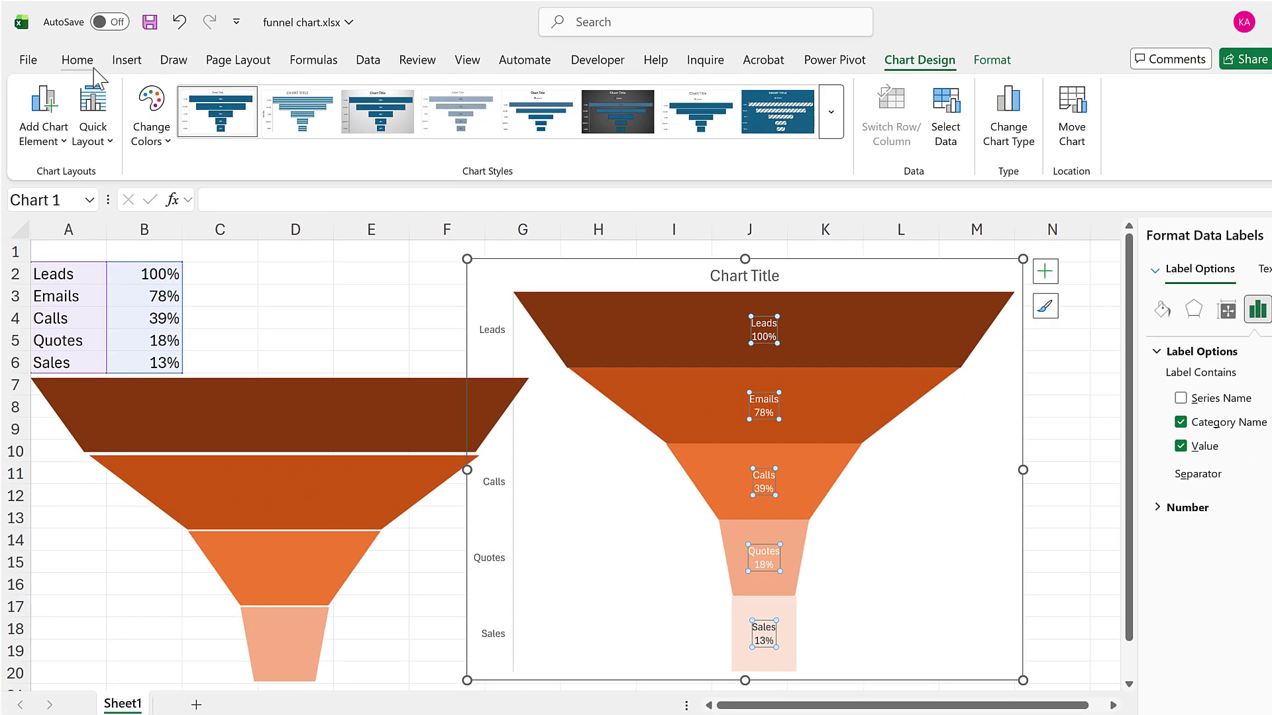
Step: Set the font size of all data labels to 16 and their text colour to white
{"action": "left_click", "coordinate": [91, 66]}
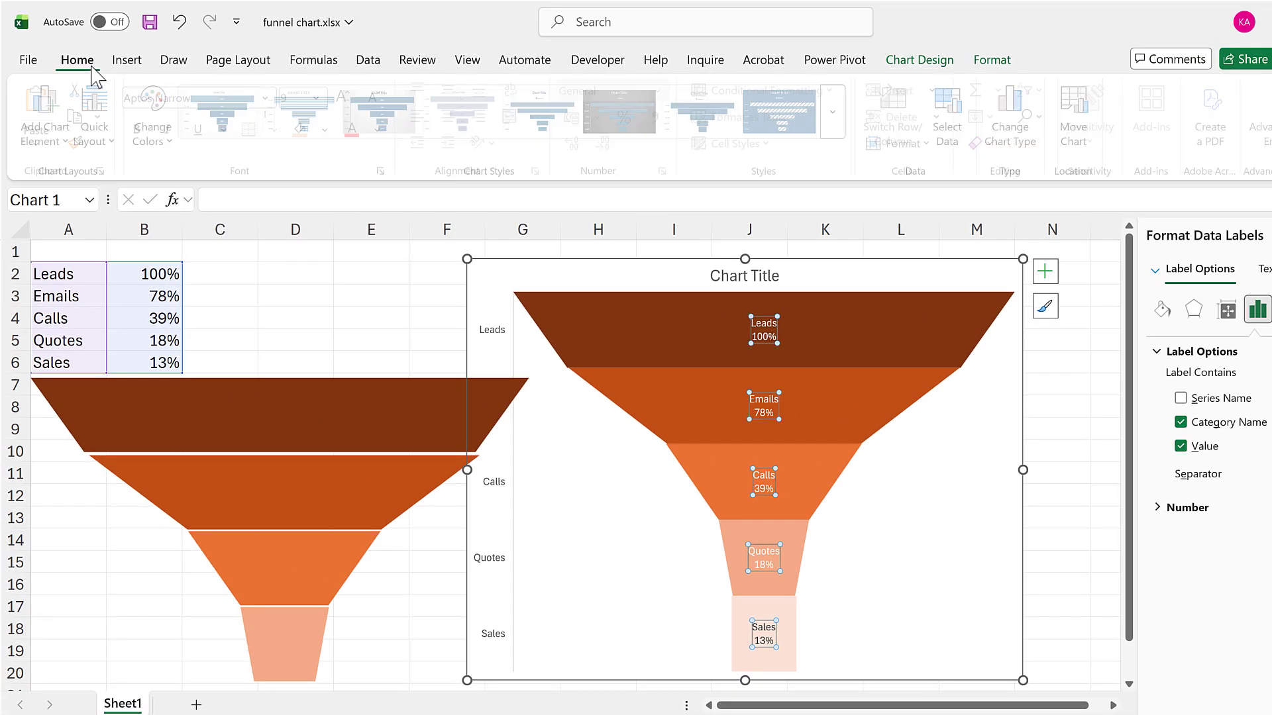
{"action": "left_click", "coordinate": [320, 97]}
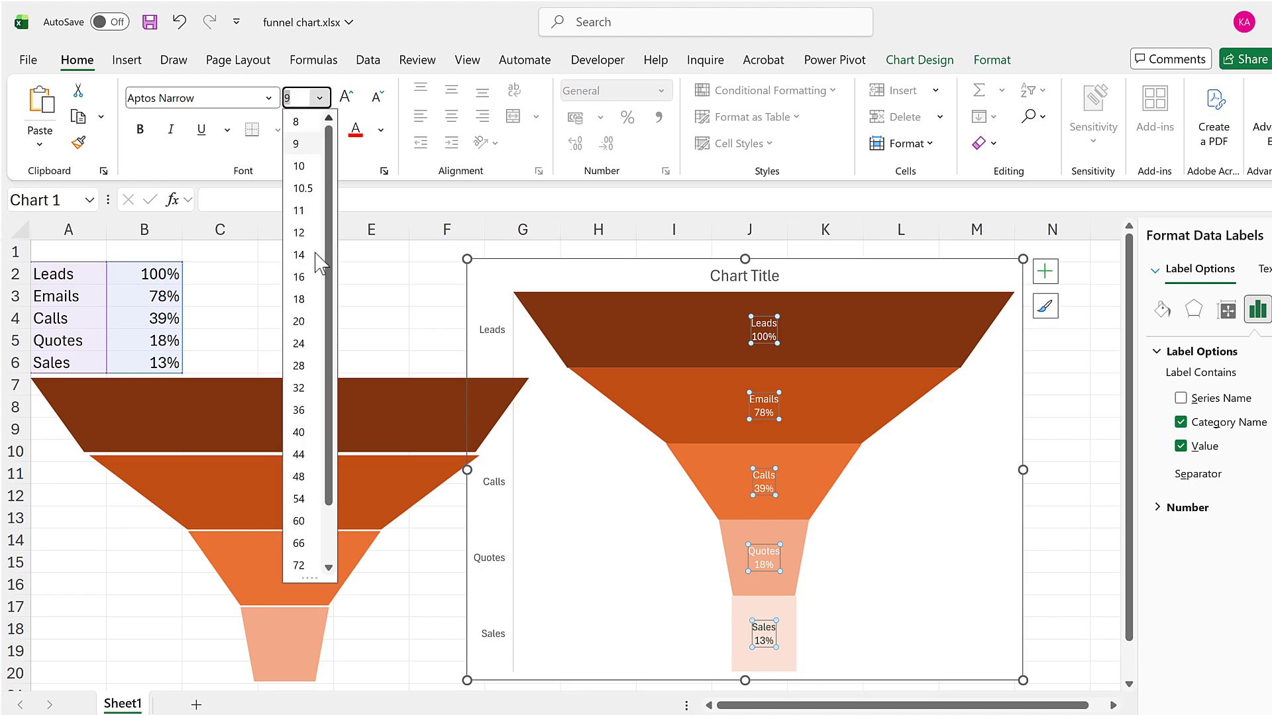
{"action": "left_click", "coordinate": [312, 276]}
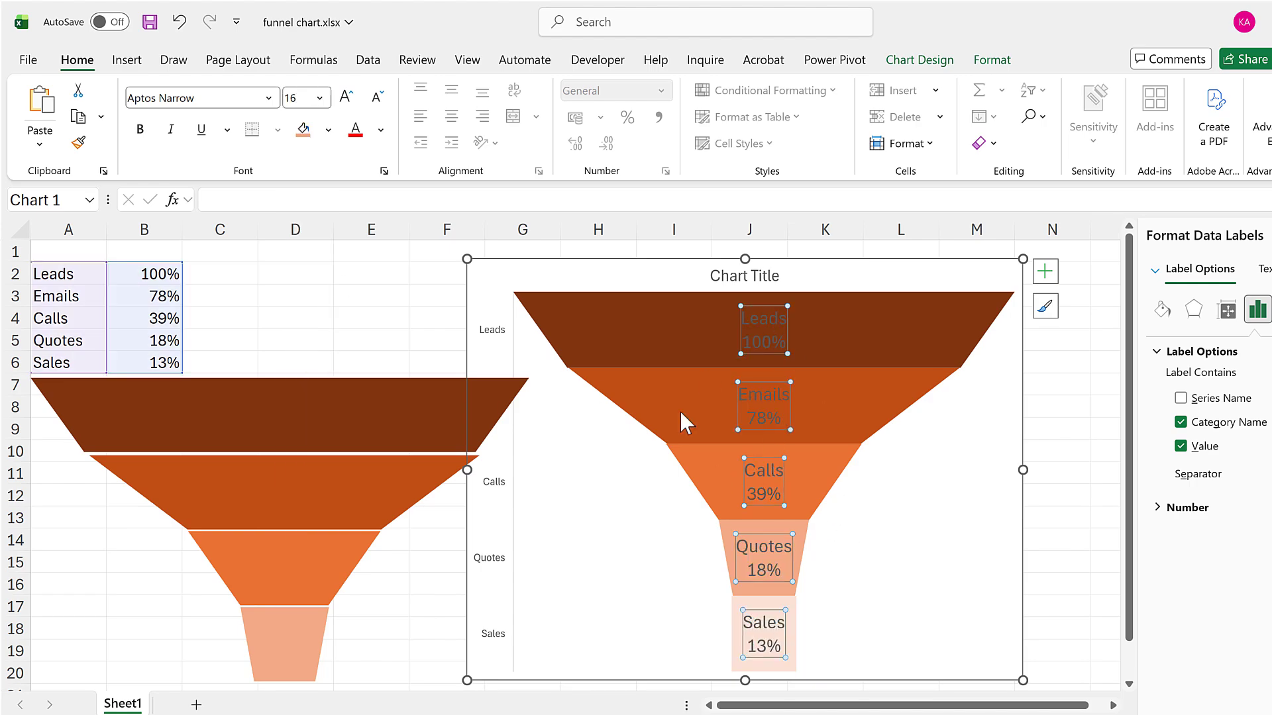
{"action": "left_click", "coordinate": [381, 131]}
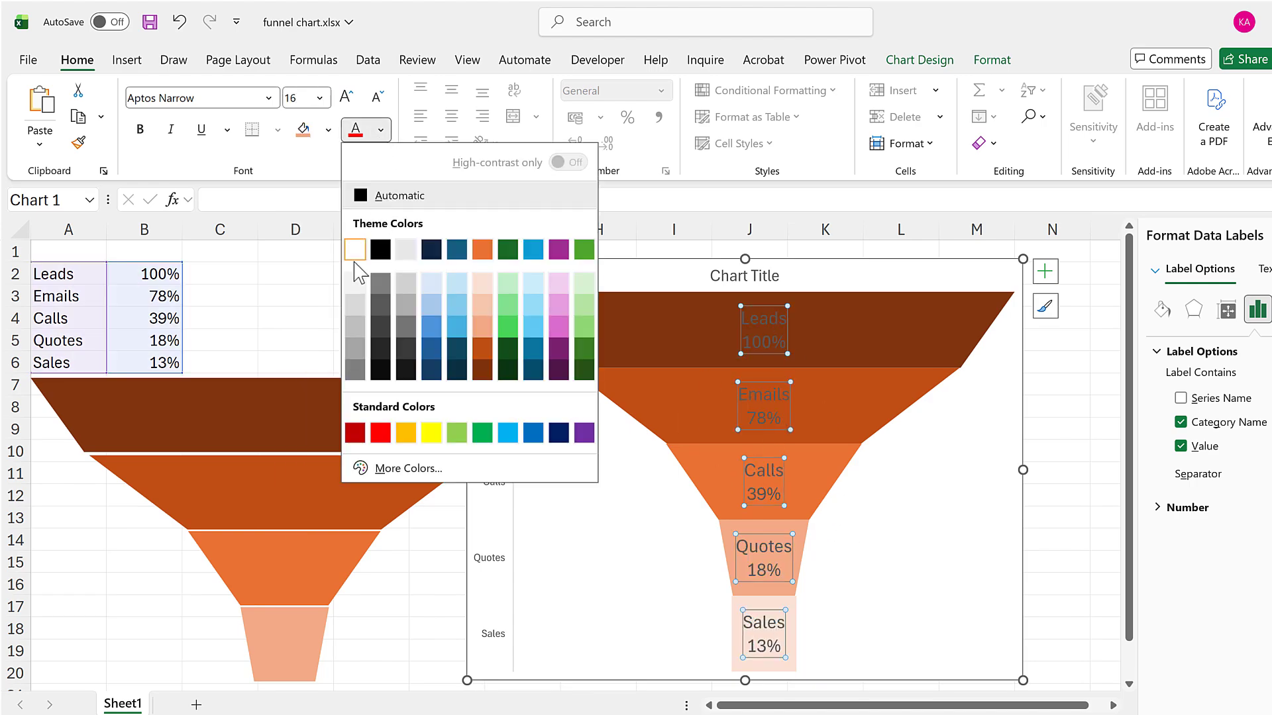
{"action": "left_click", "coordinate": [356, 249]}
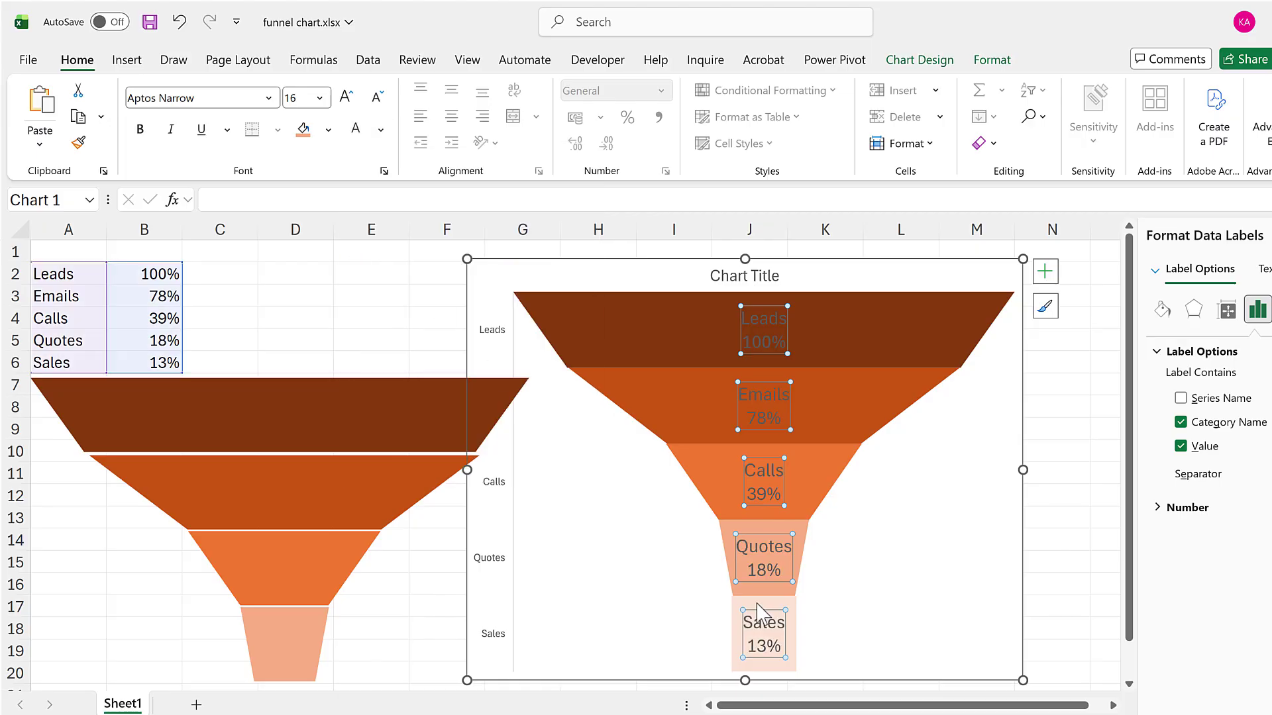
Step: Change the text colour of the Sales data label only to the darkest grey shade of the white theme colour
{"action": "left_click", "coordinate": [764, 628]}
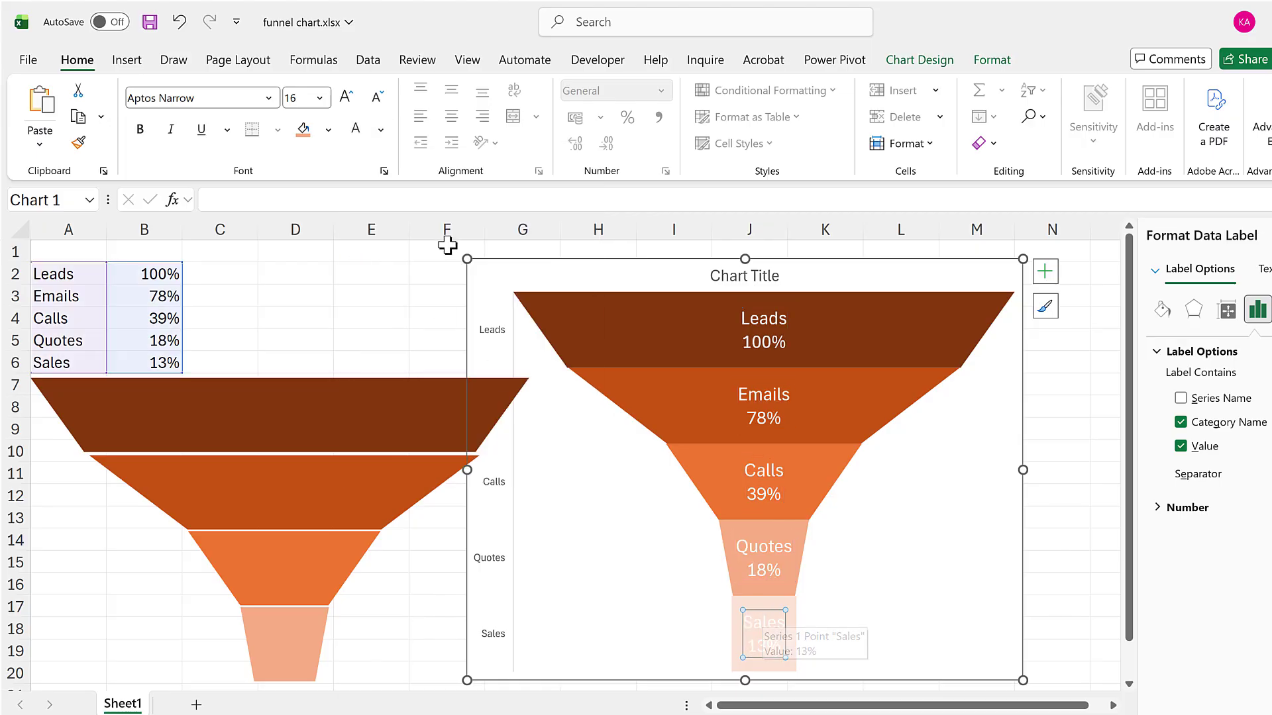
{"action": "left_click", "coordinate": [381, 130]}
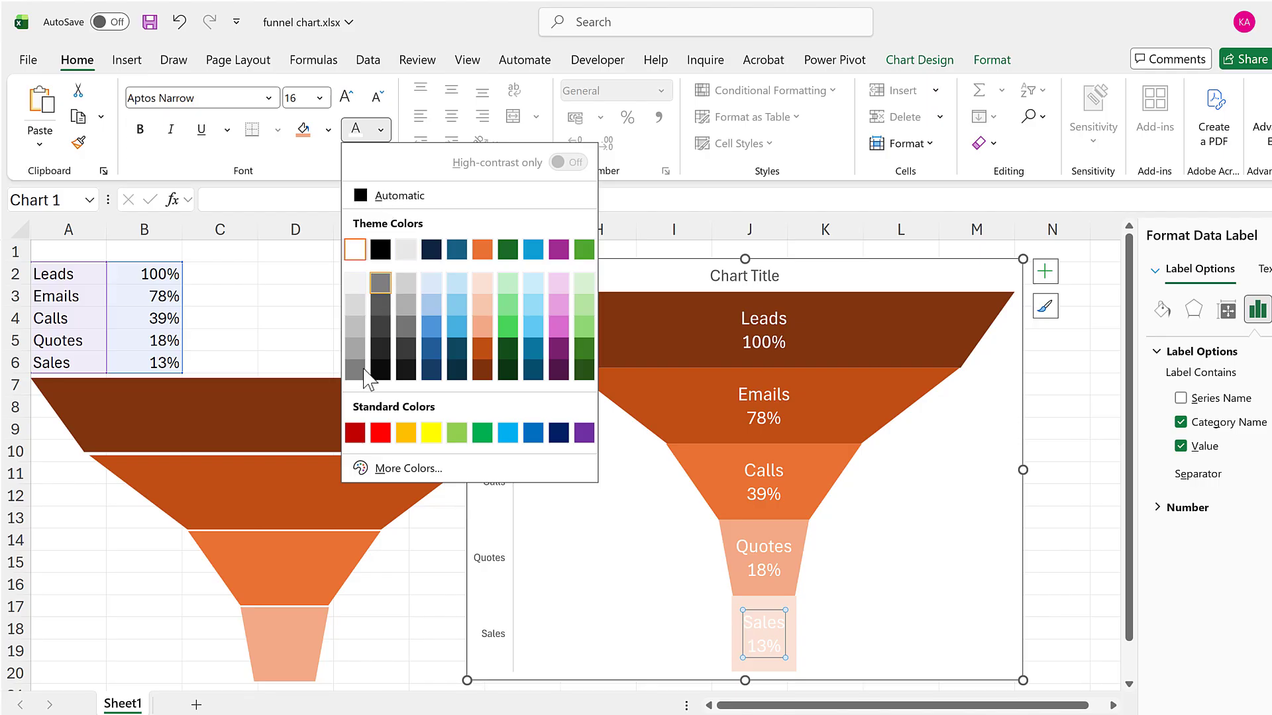
{"action": "left_click", "coordinate": [355, 369]}
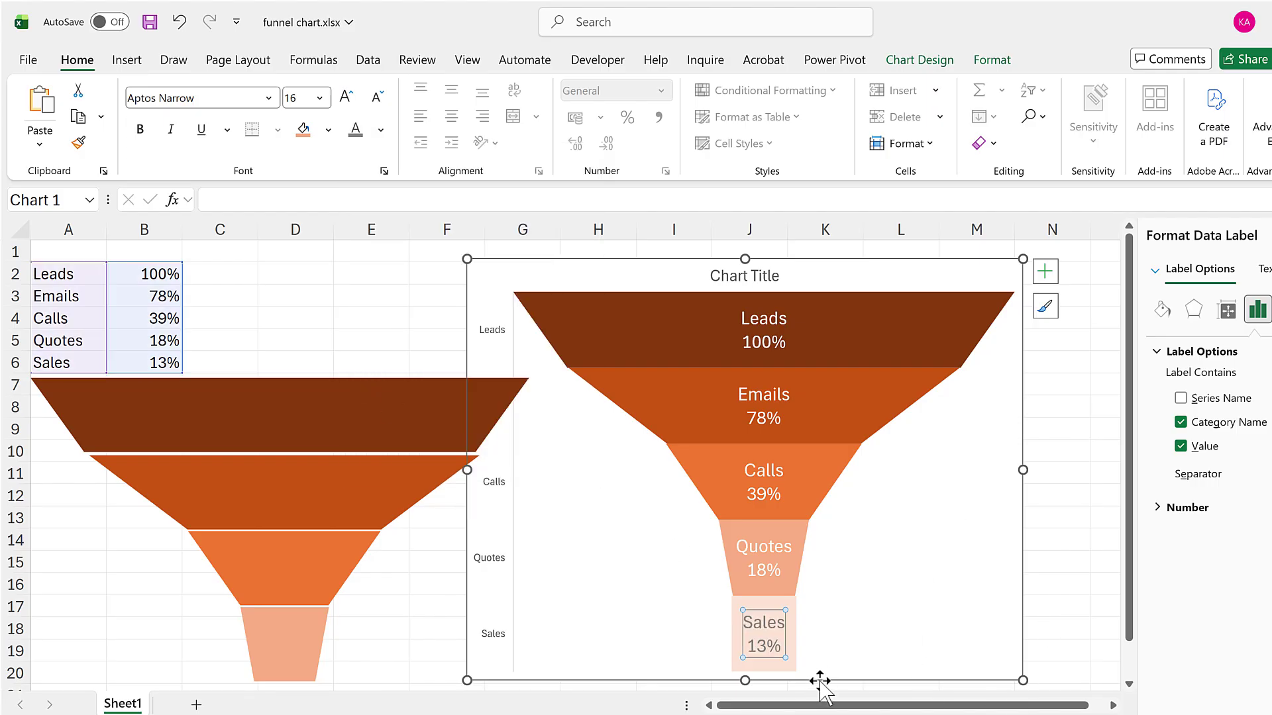
Step: Delete the chart's vertical axis and the chart title
{"action": "left_click", "coordinate": [496, 338]}
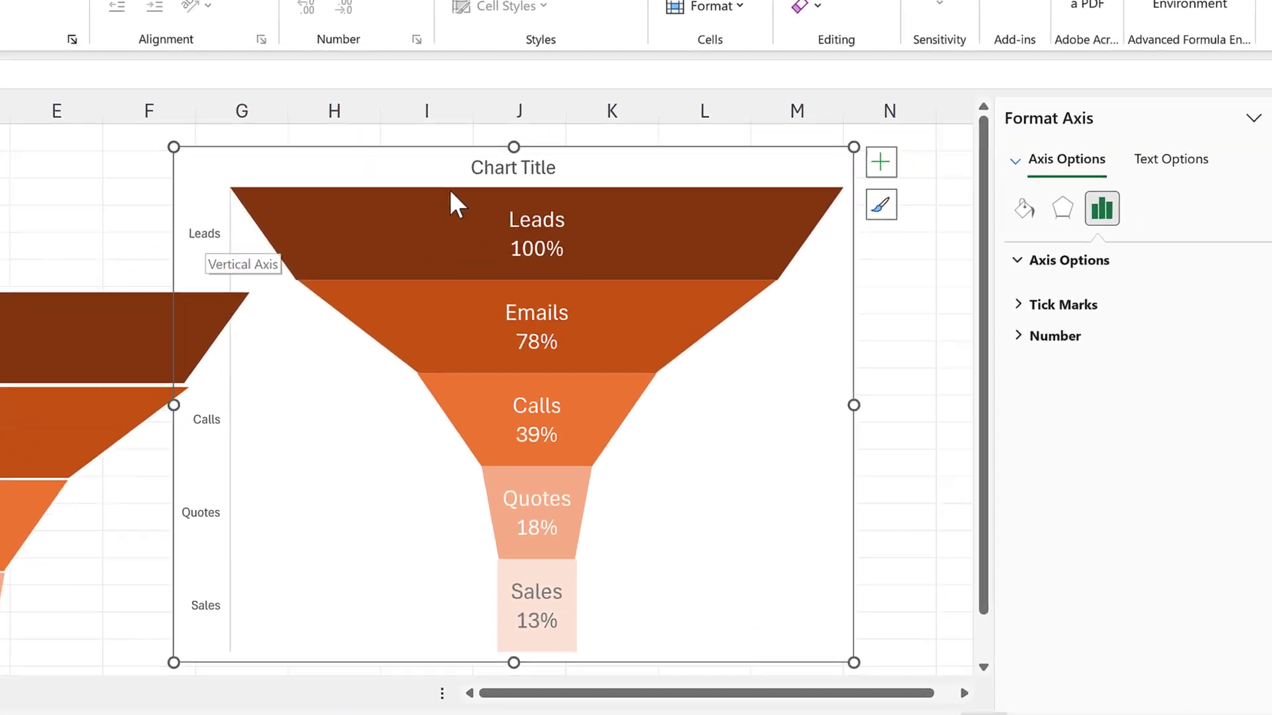
{"action": "left_click", "coordinate": [517, 171]}
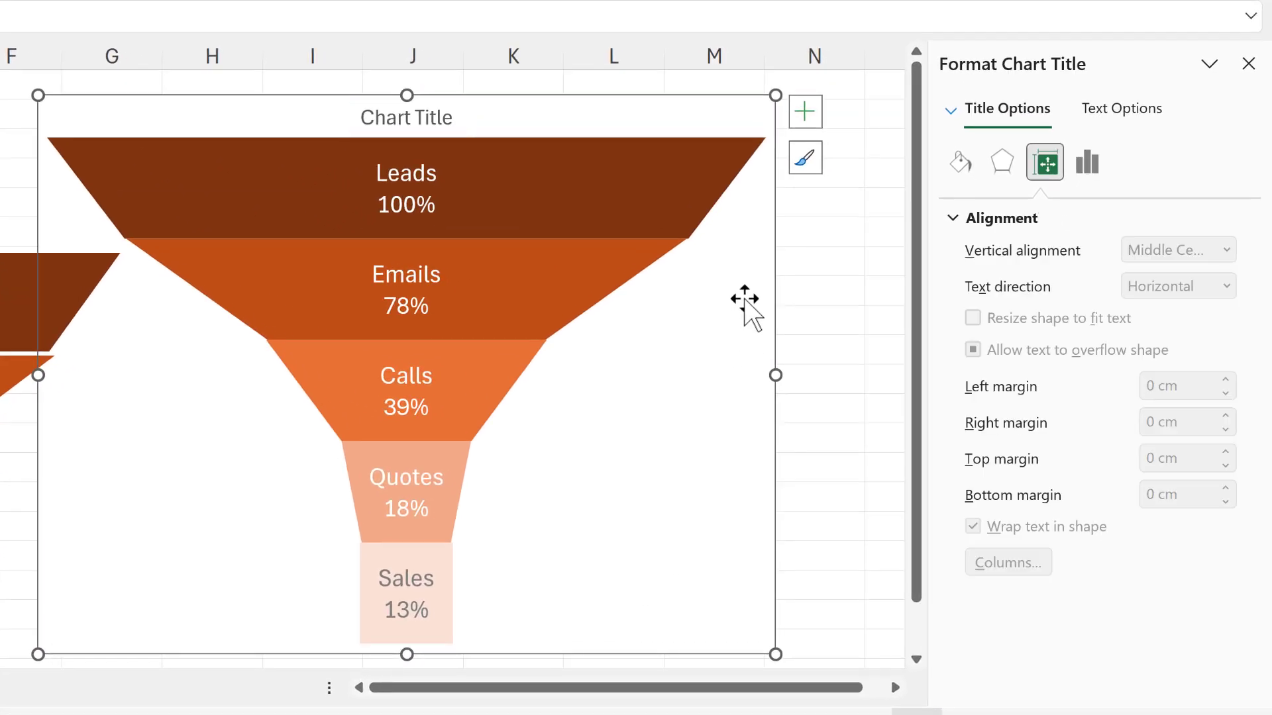
{"action": "key", "text": "Delete"}
{"action": "left_click", "coordinate": [844, 261]}
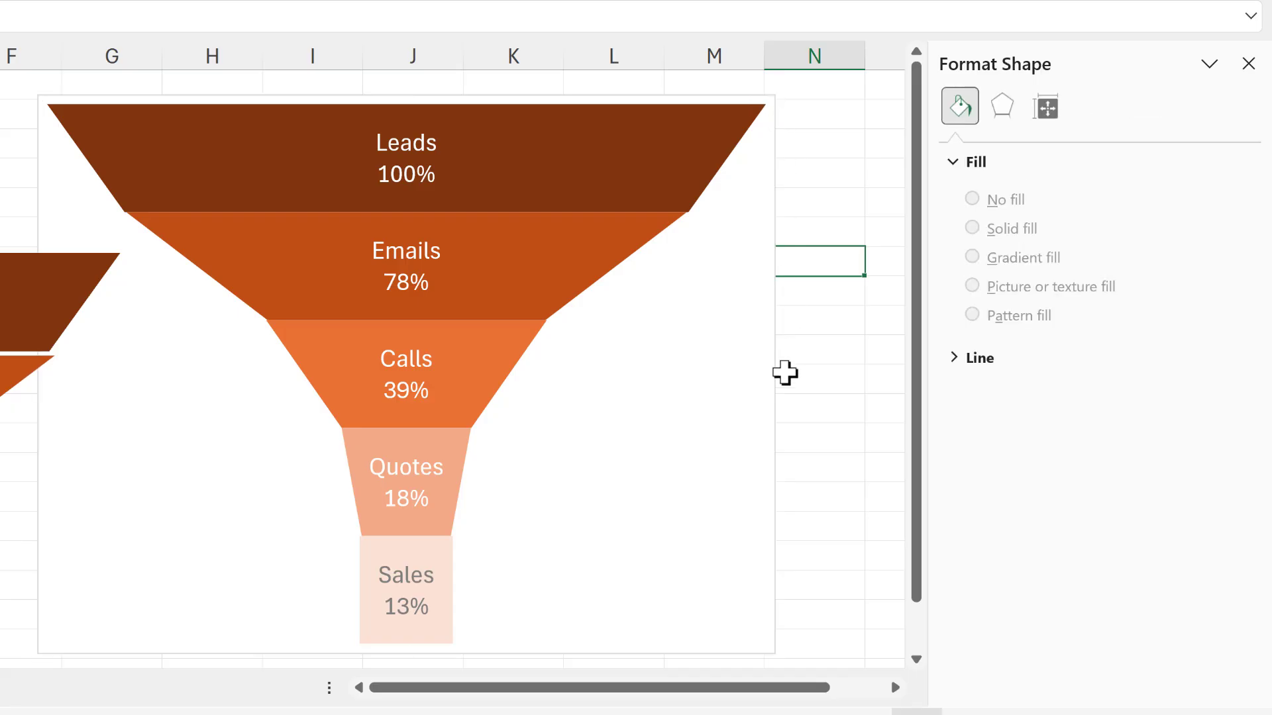
Step: Remove the chart area's border by setting it to no line, and close the formatting pane
{"action": "left_click", "coordinate": [772, 363]}
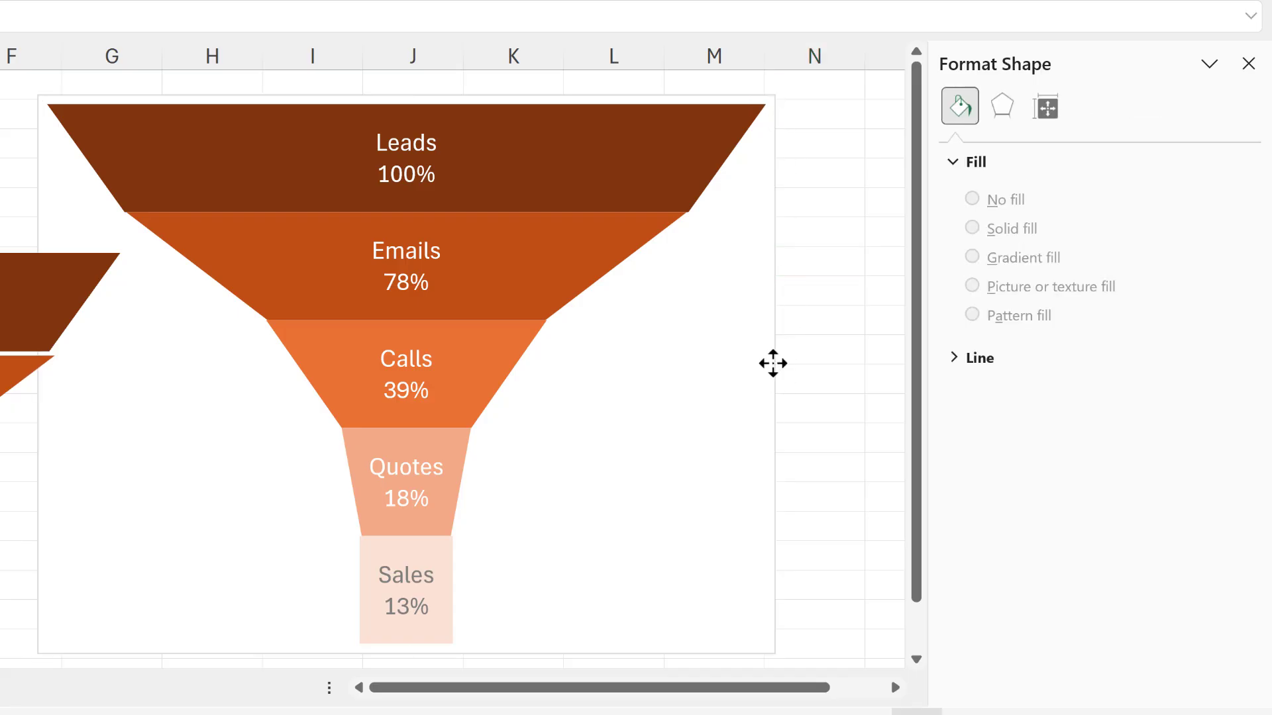
{"action": "left_click", "coordinate": [1025, 492]}
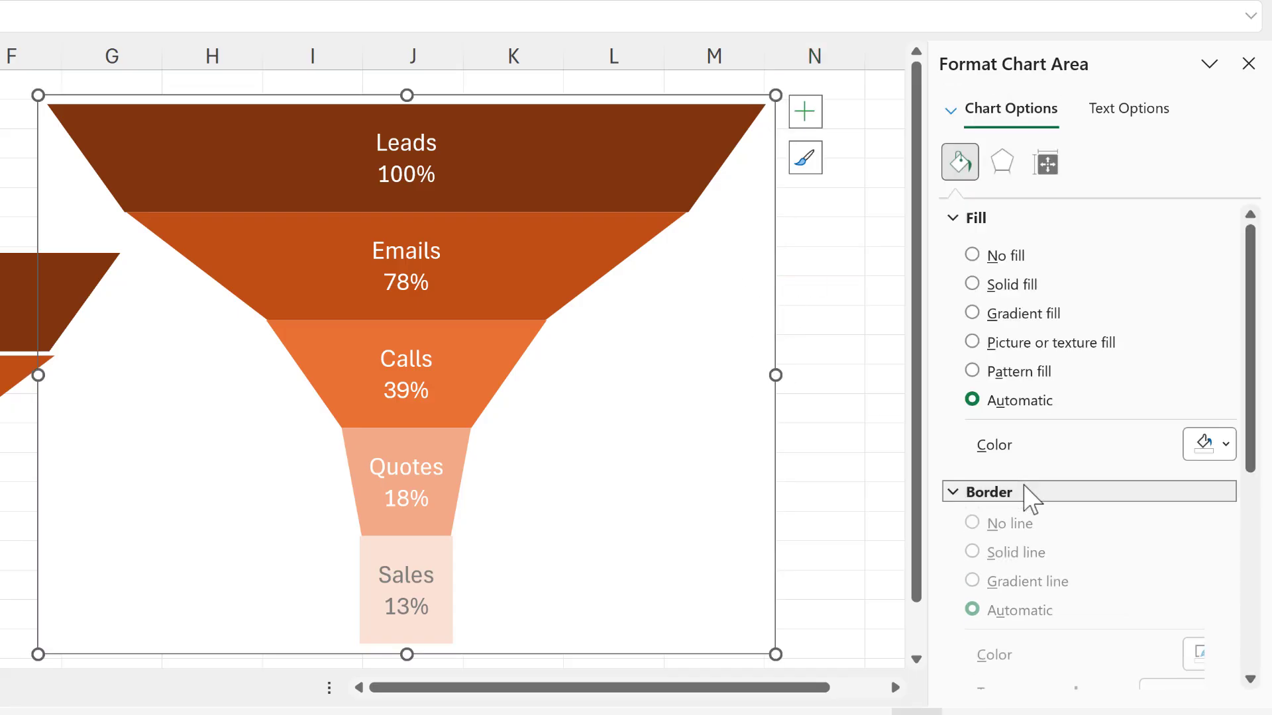
{"action": "left_click", "coordinate": [1010, 530]}
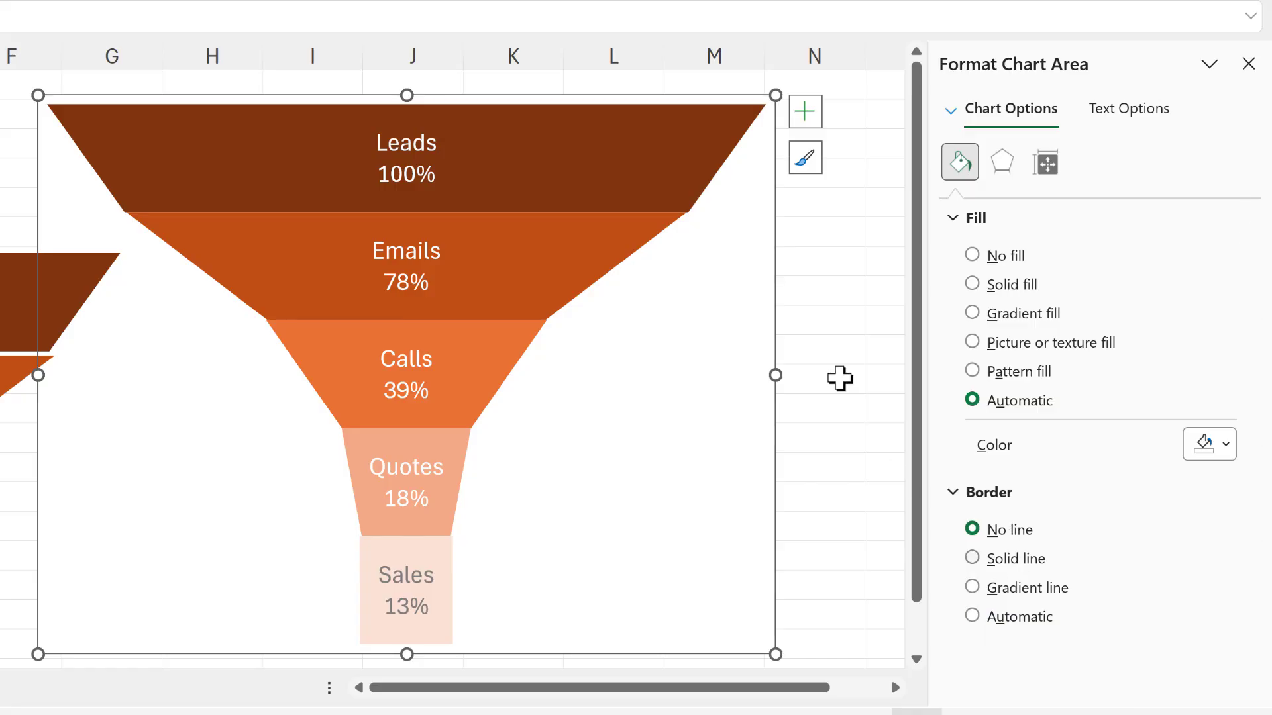
{"action": "left_click", "coordinate": [828, 346]}
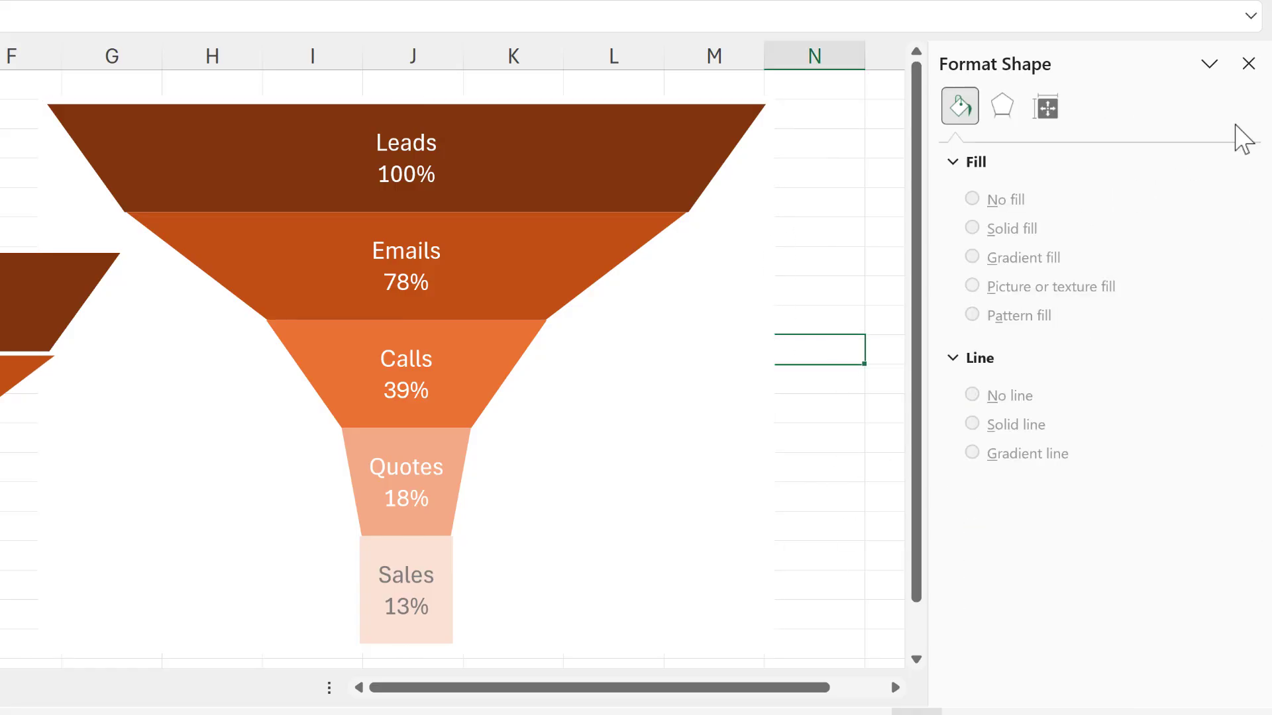
{"action": "left_click", "coordinate": [1248, 64]}
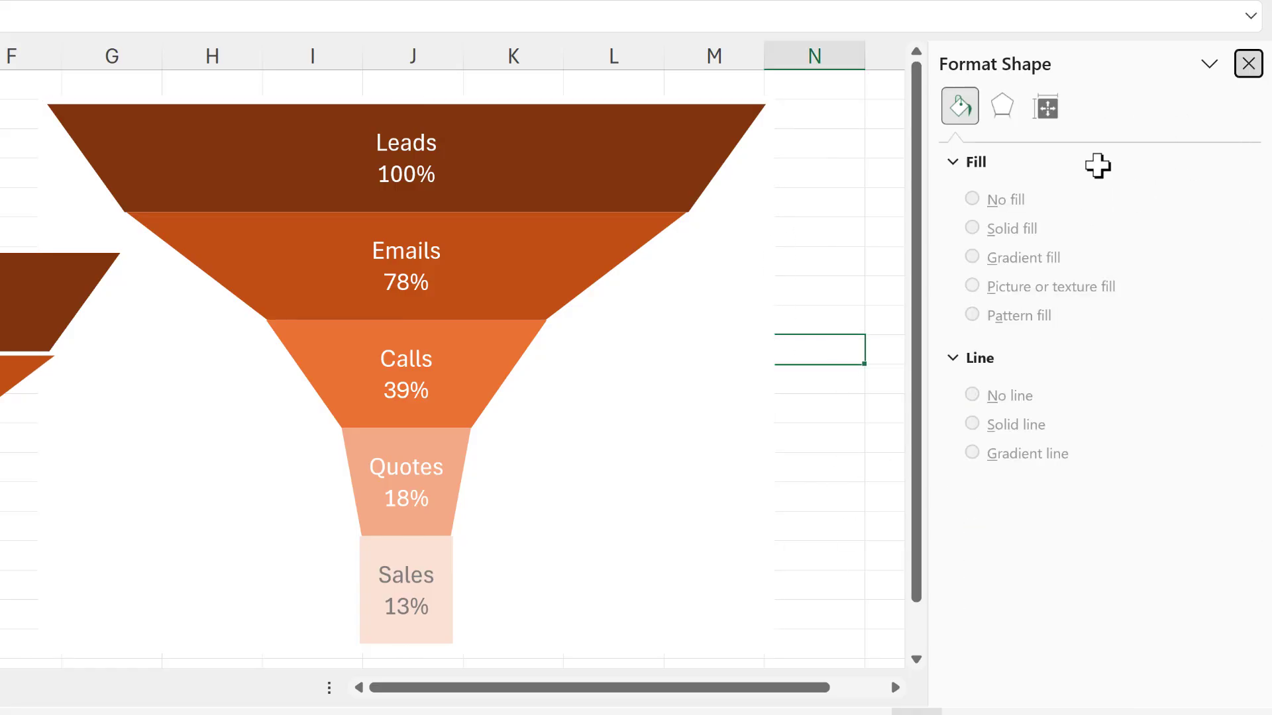
Step: Resize the funnel chart by shrinking it from a corner, then stretching it taller and wider to span roughly columns G to M
{"action": "left_click", "coordinate": [762, 268]}
{"action": "left_click", "coordinate": [775, 331]}
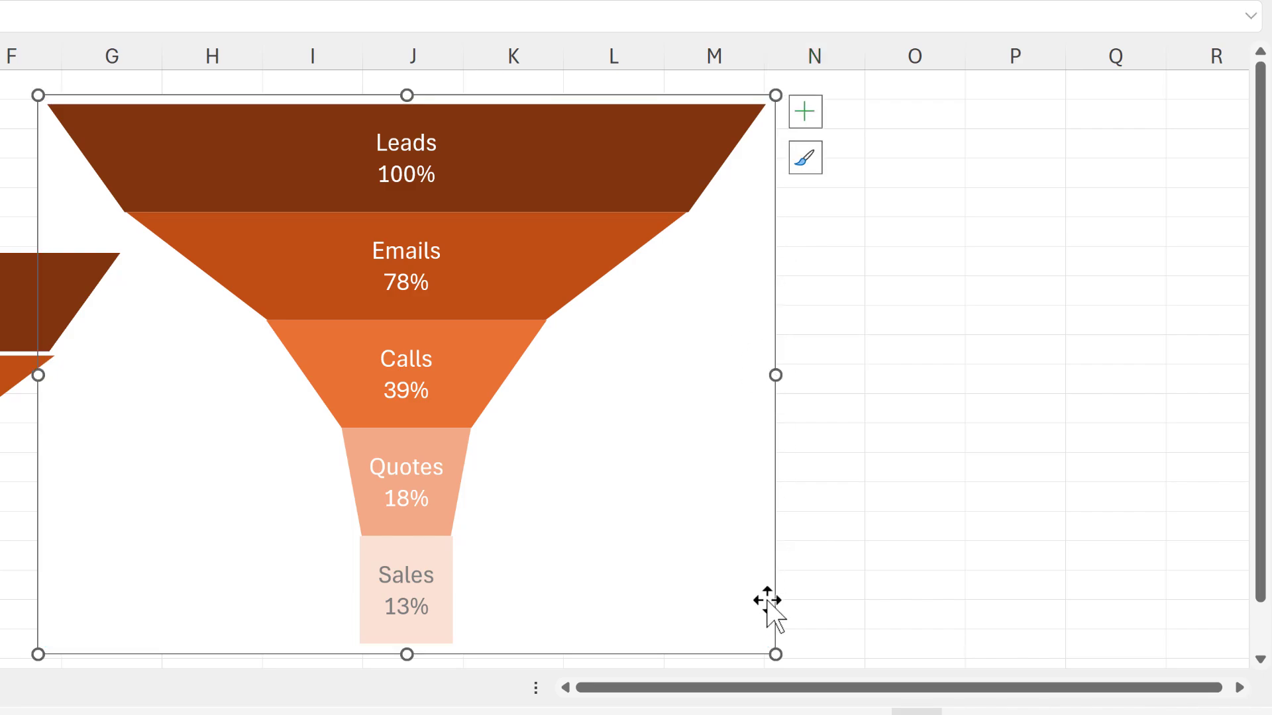
{"action": "left_click_drag", "start_coordinate": [533, 396], "coordinate": [474, 335]}
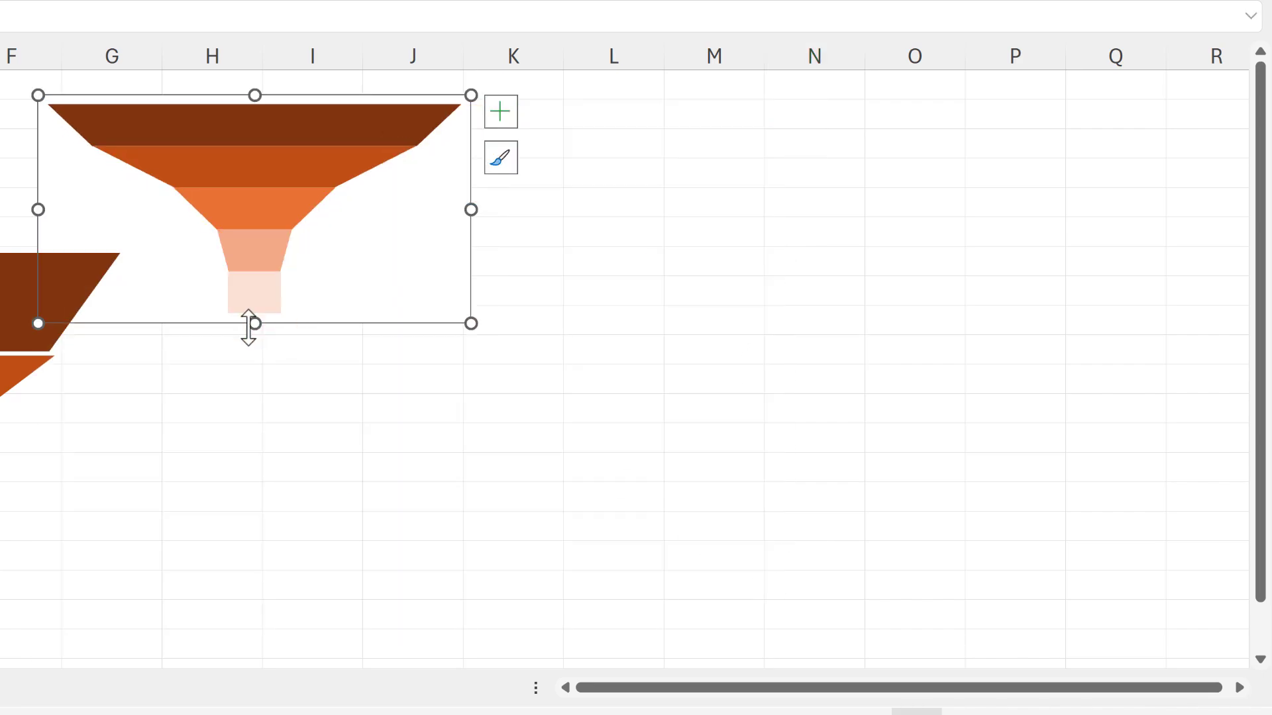
{"action": "left_click_drag", "start_coordinate": [254, 323], "coordinate": [252, 643]}
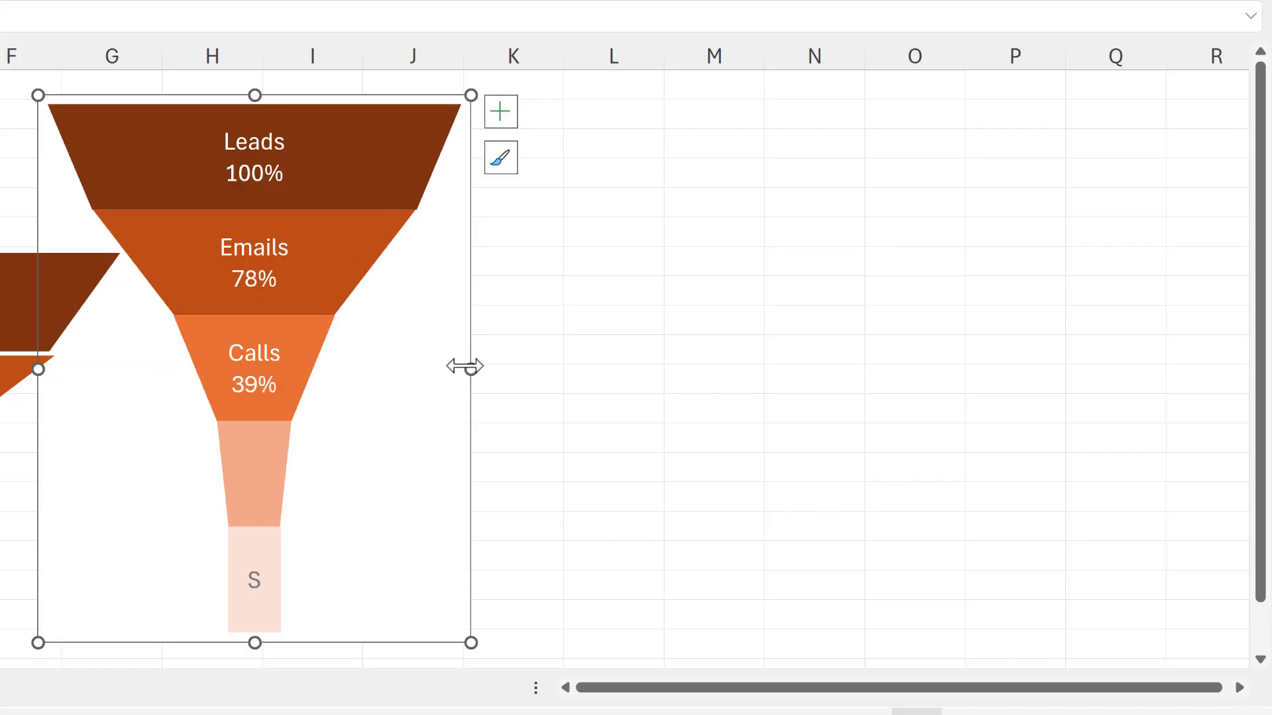
{"action": "left_click_drag", "start_coordinate": [467, 368], "coordinate": [809, 389]}
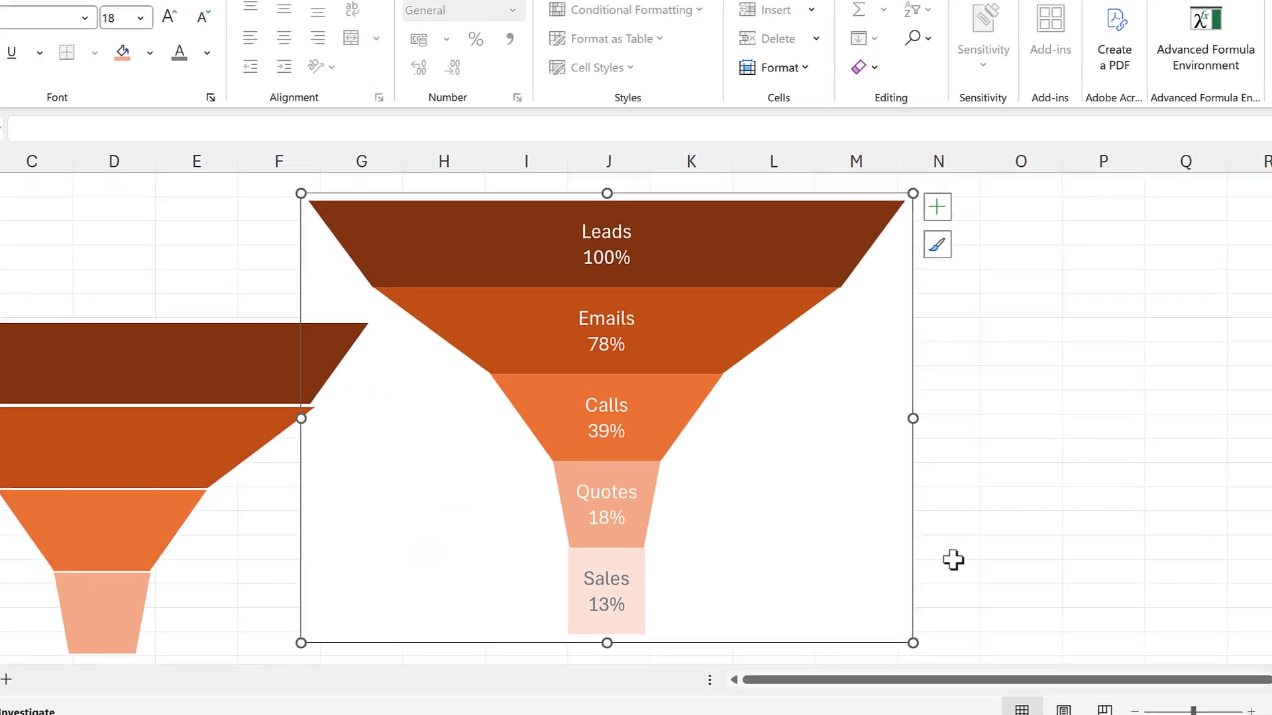
{"action": "left_click", "coordinate": [1089, 364]}
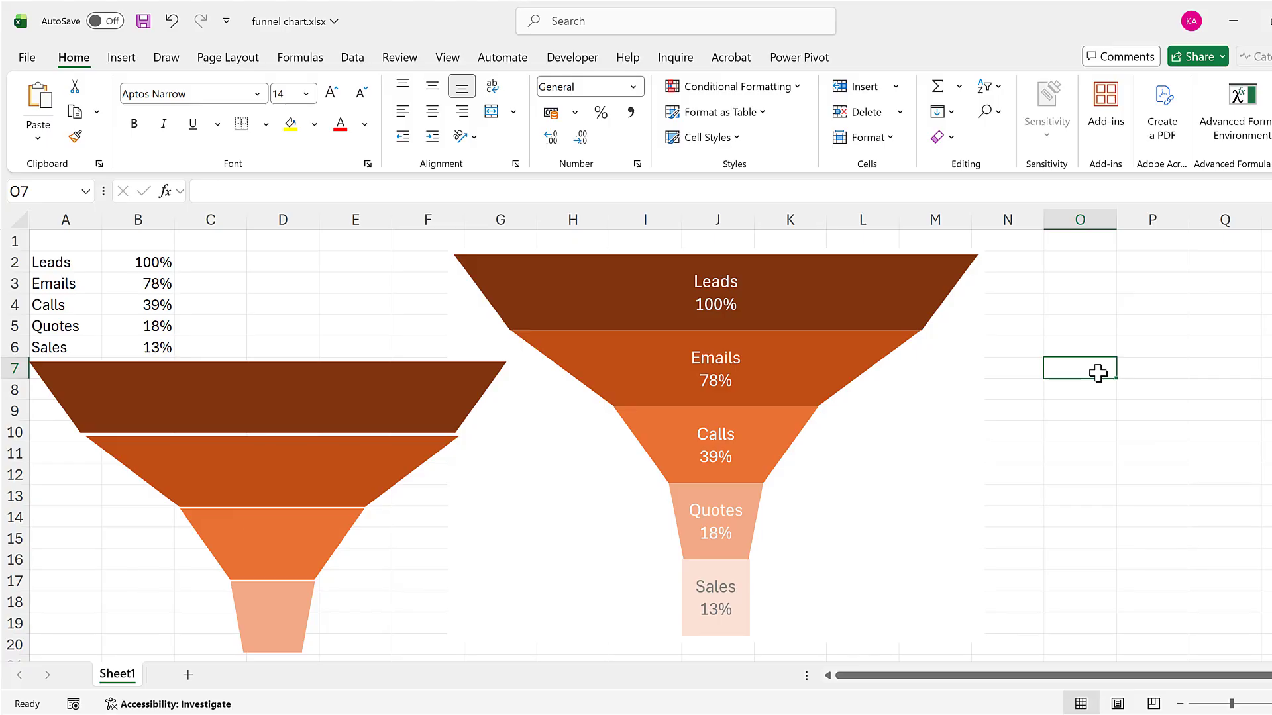